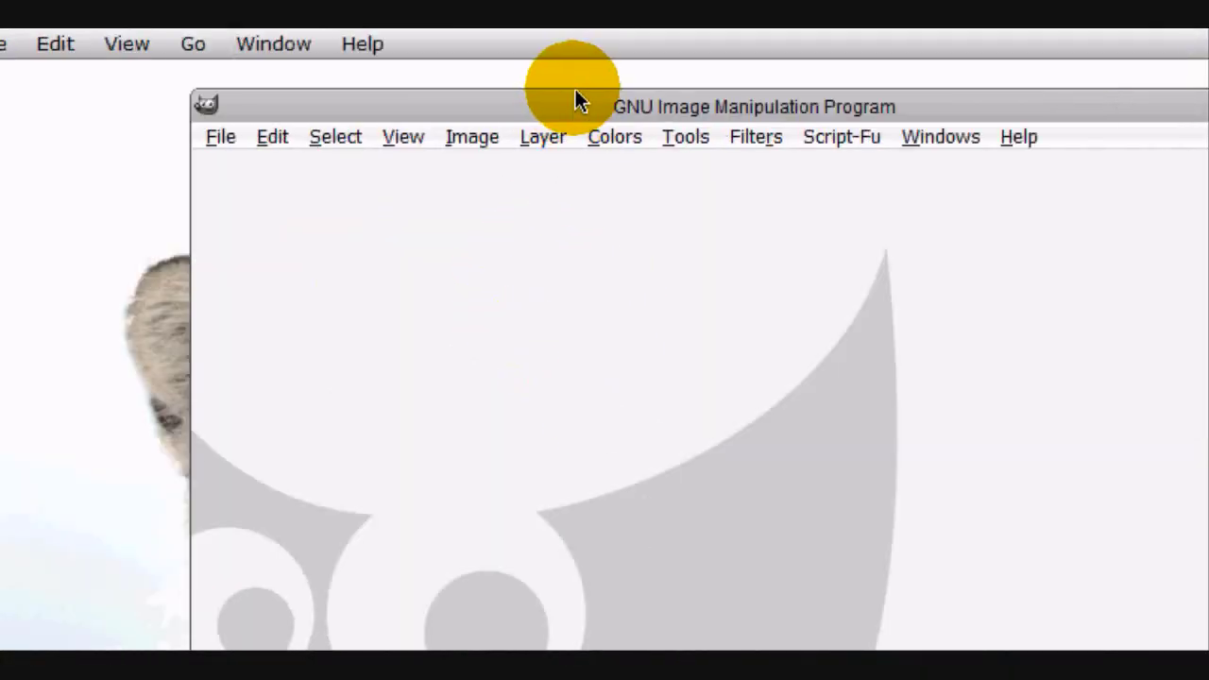
# Create a new 800 × 600 pixel image and add a transparent layer to it
pyautogui.moveTo(587, 112); pyautogui.dragTo(522, 148)
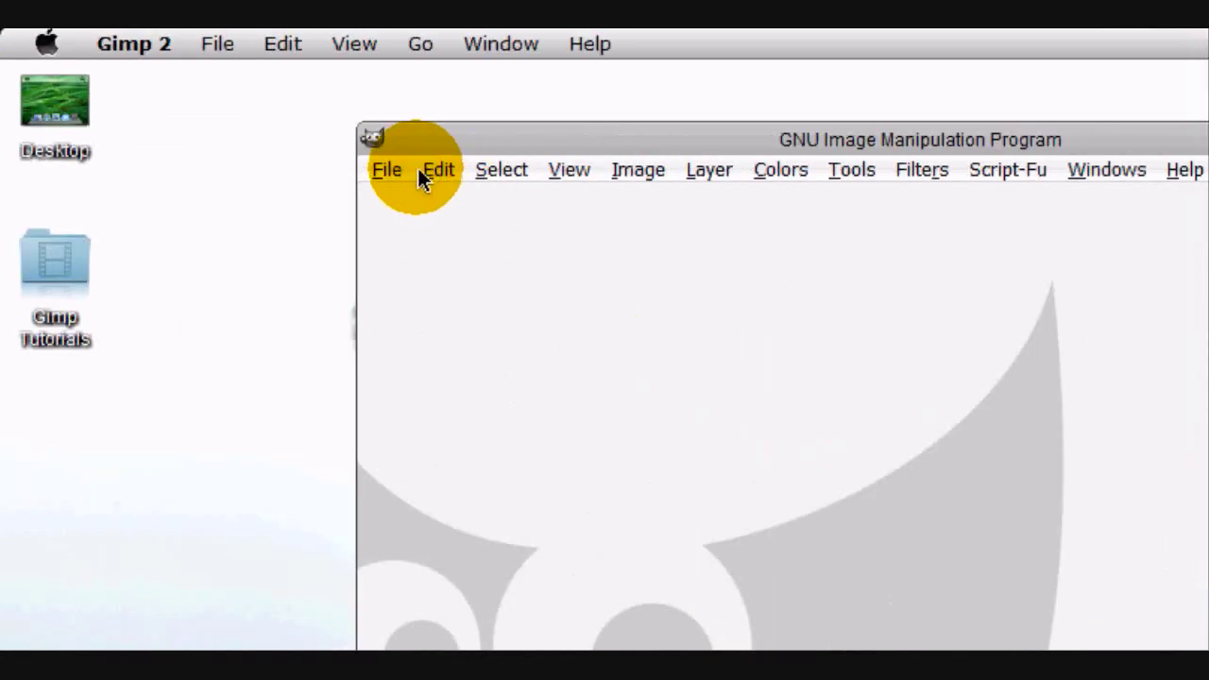
pyautogui.click(162, 171)
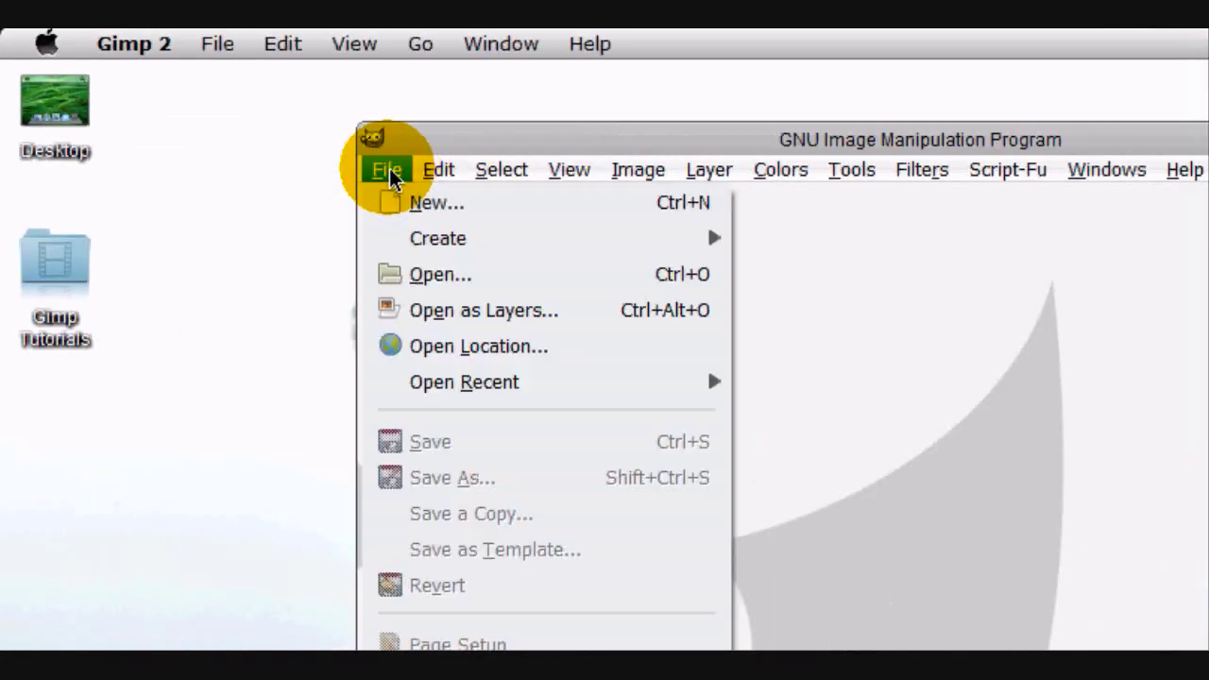
pyautogui.click(415, 205)
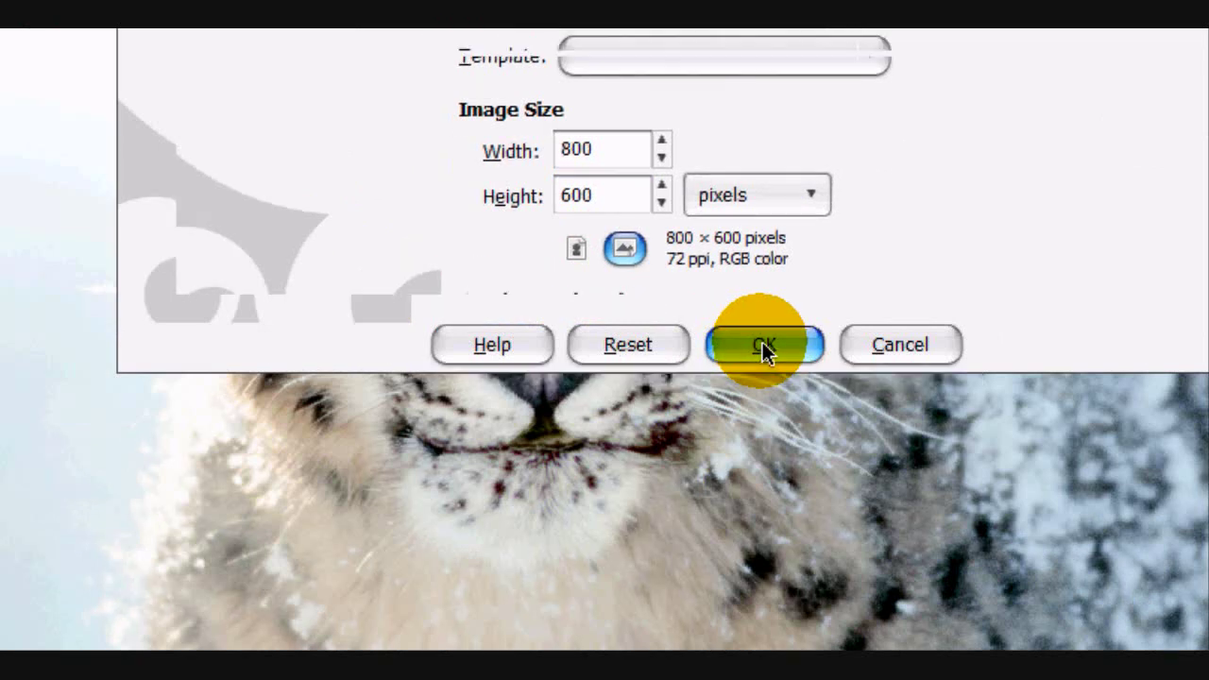
pyautogui.click(763, 347)
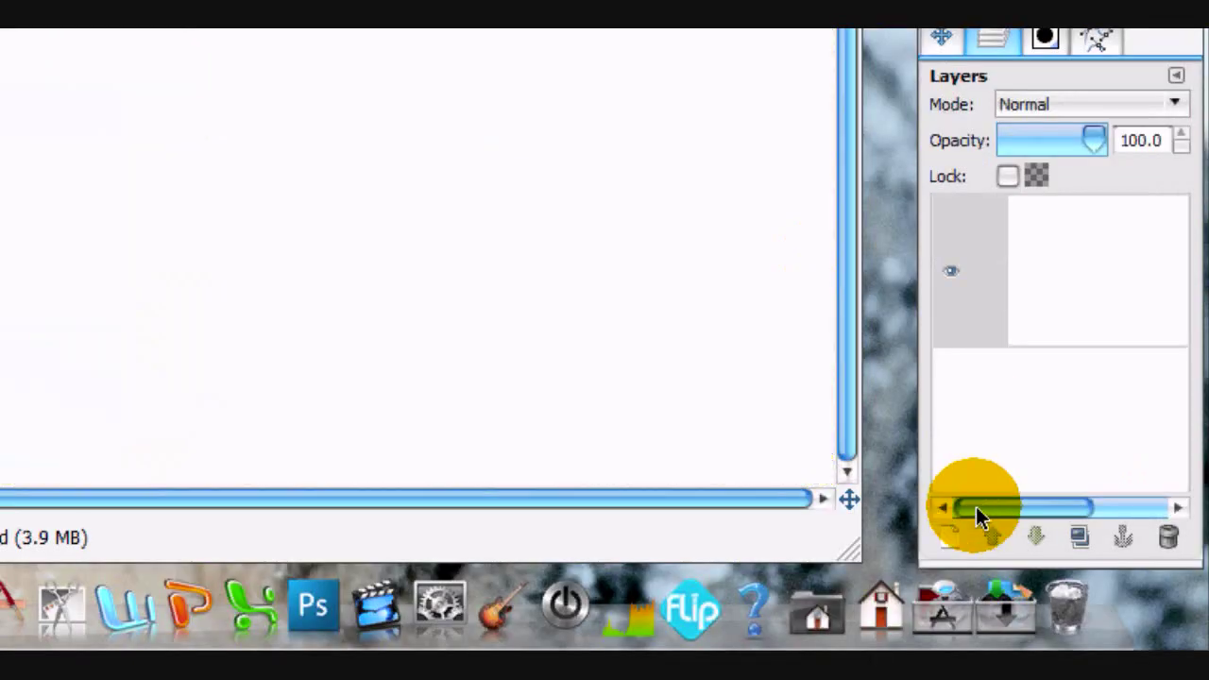
pyautogui.click(950, 538)
pyautogui.click(459, 437)
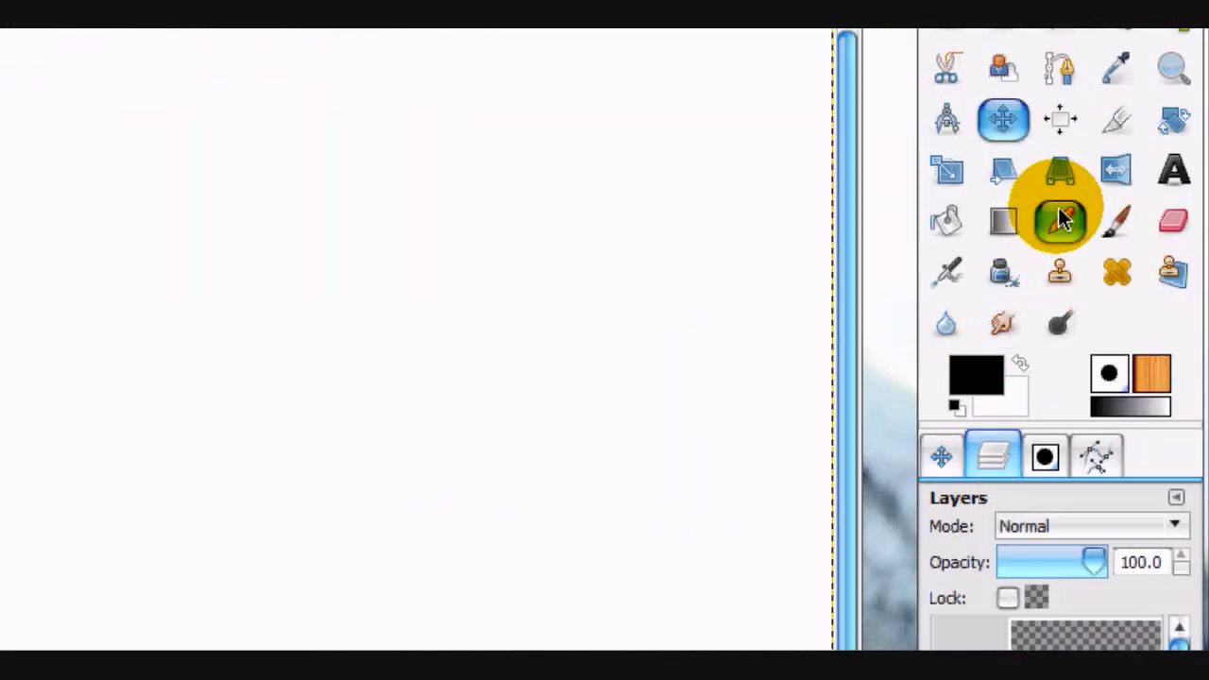
# Make an upright elliptical selection about 80 × 110 px near the upper middle of the canvas and fill it with black as the head
pyautogui.click(998, 167)
pyautogui.click(935, 458)
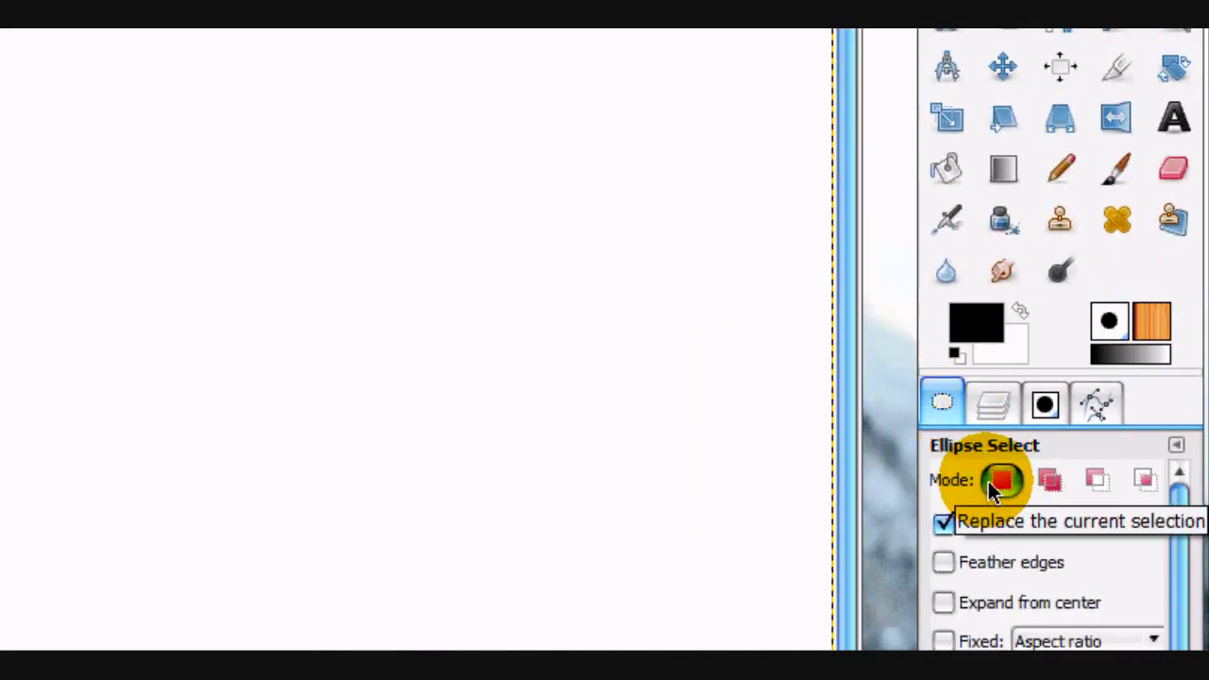
pyautogui.moveTo(380, 81); pyautogui.dragTo(501, 265)
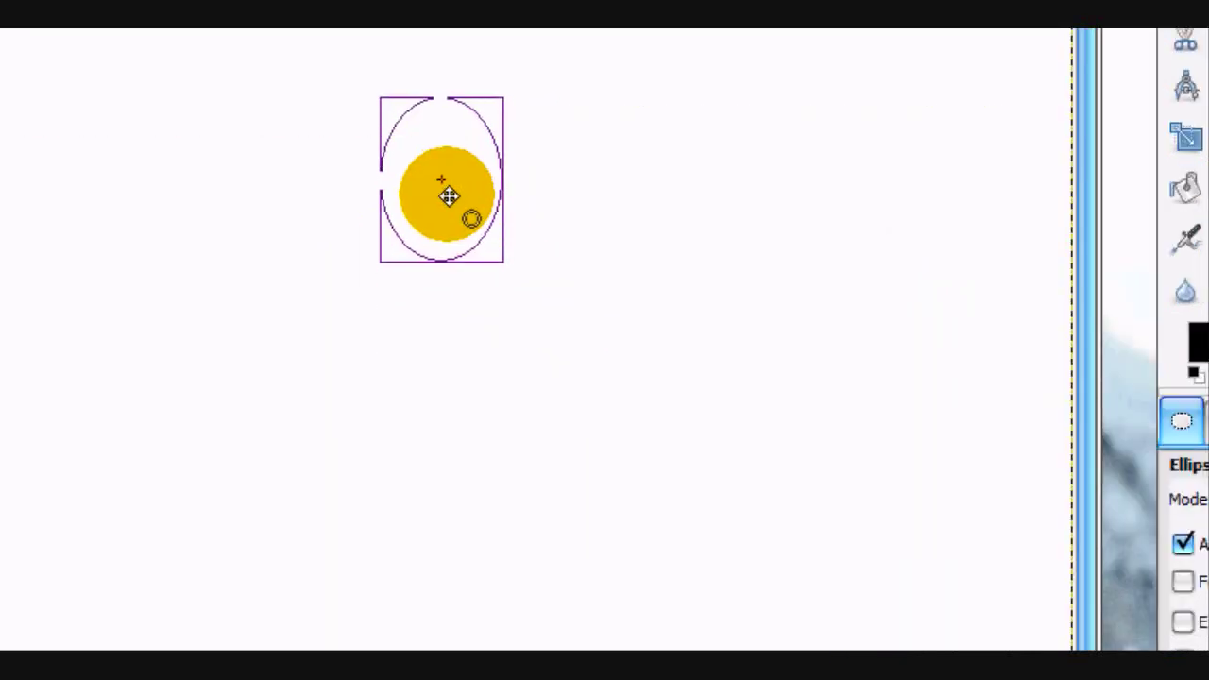
pyautogui.click(1185, 187)
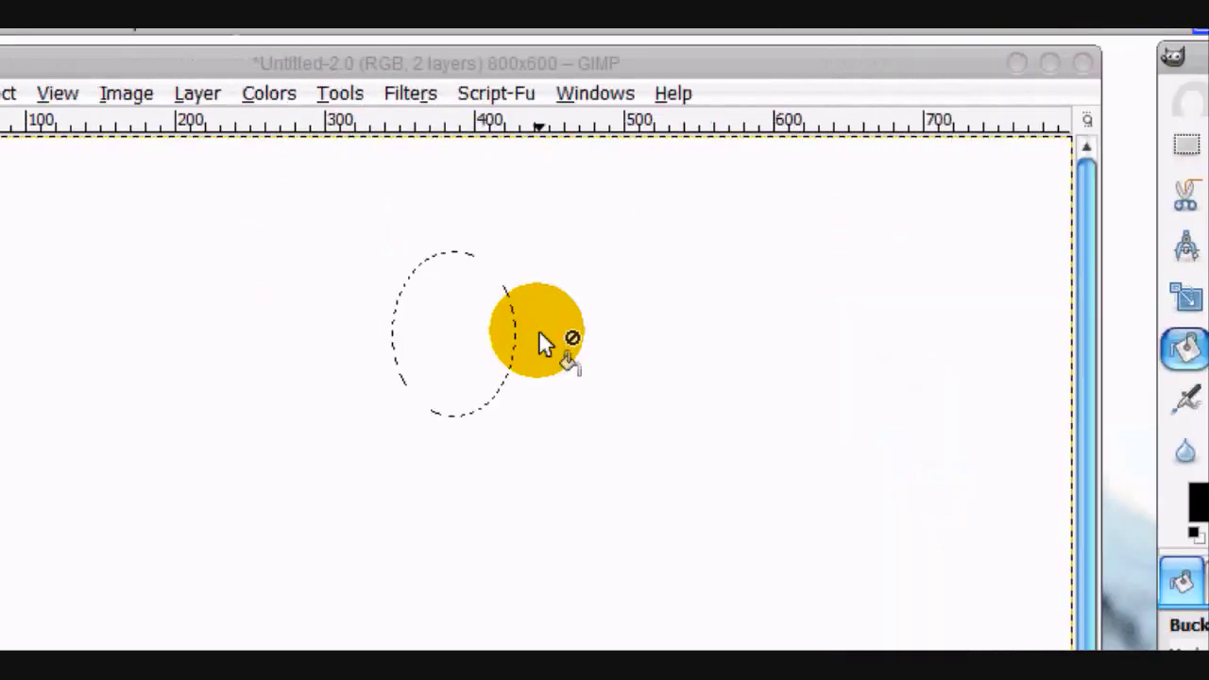
pyautogui.click(468, 331)
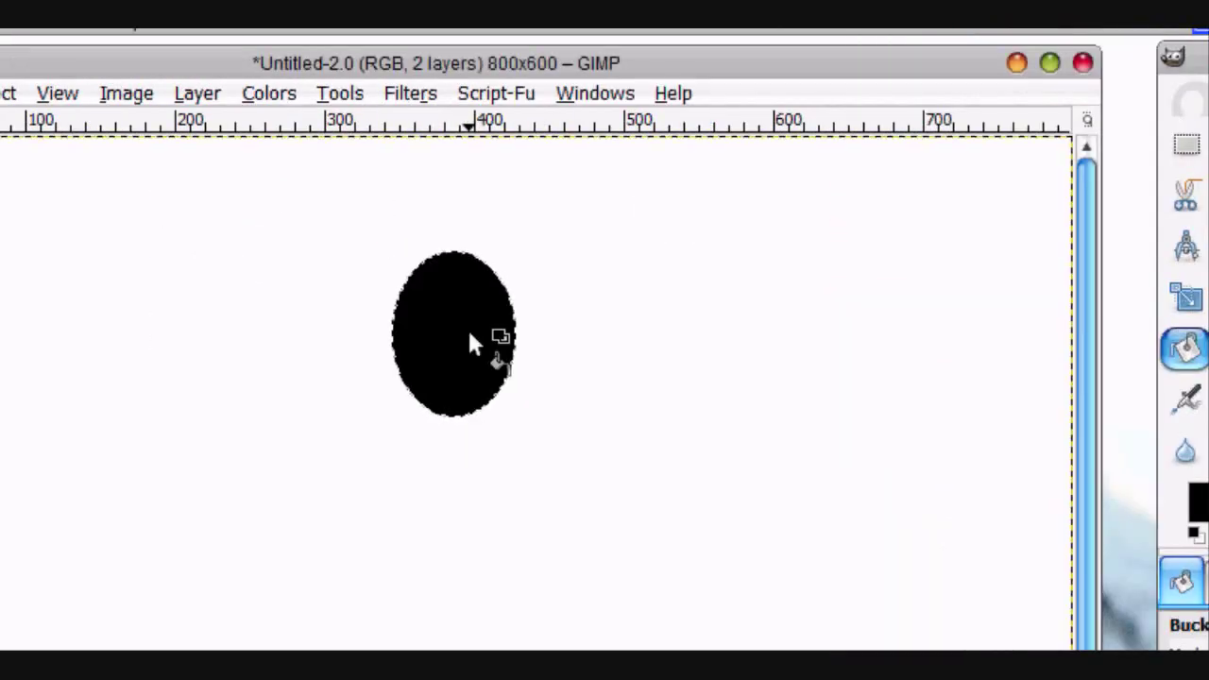
# Fill a small rectangular selection overlapping the bottom of the head with black as the neck, and clear the selection
pyautogui.click(1187, 144)
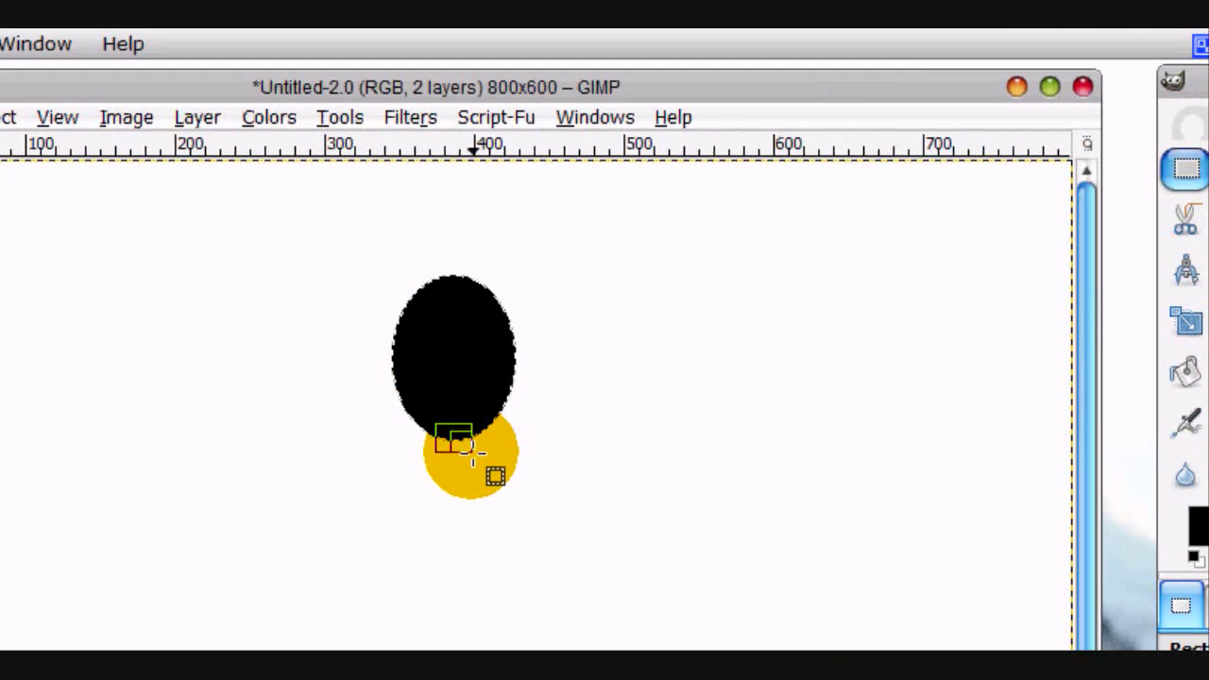
pyautogui.click(1185, 371)
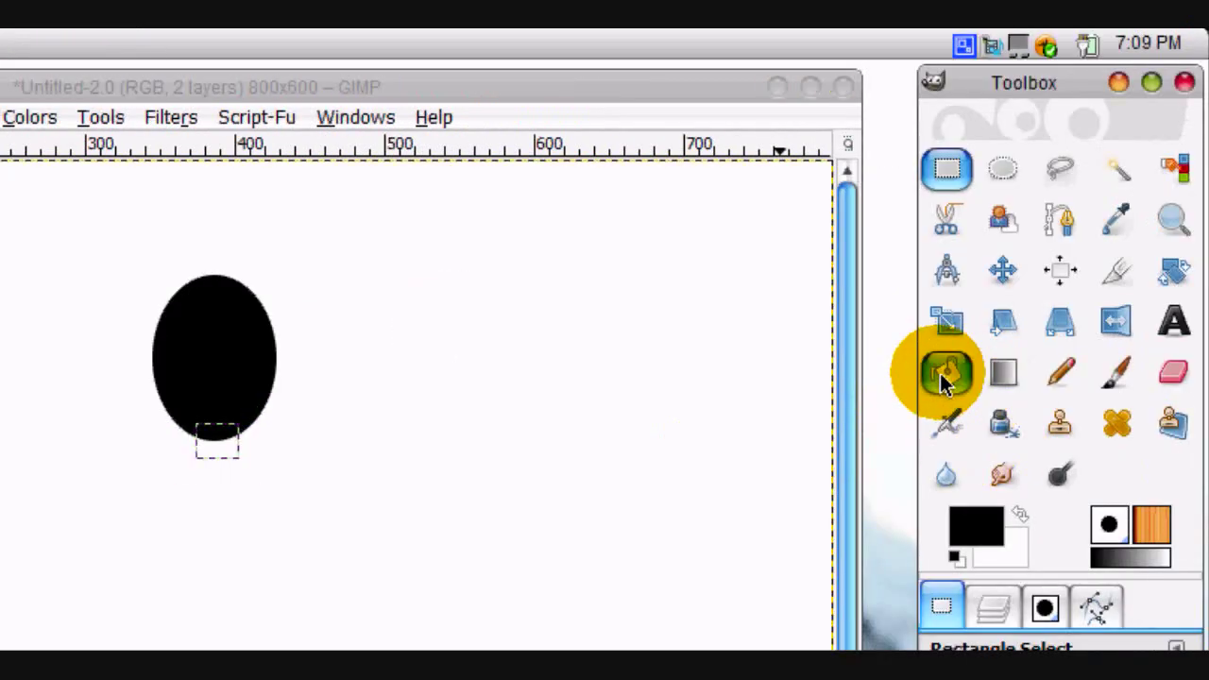
pyautogui.click(456, 452)
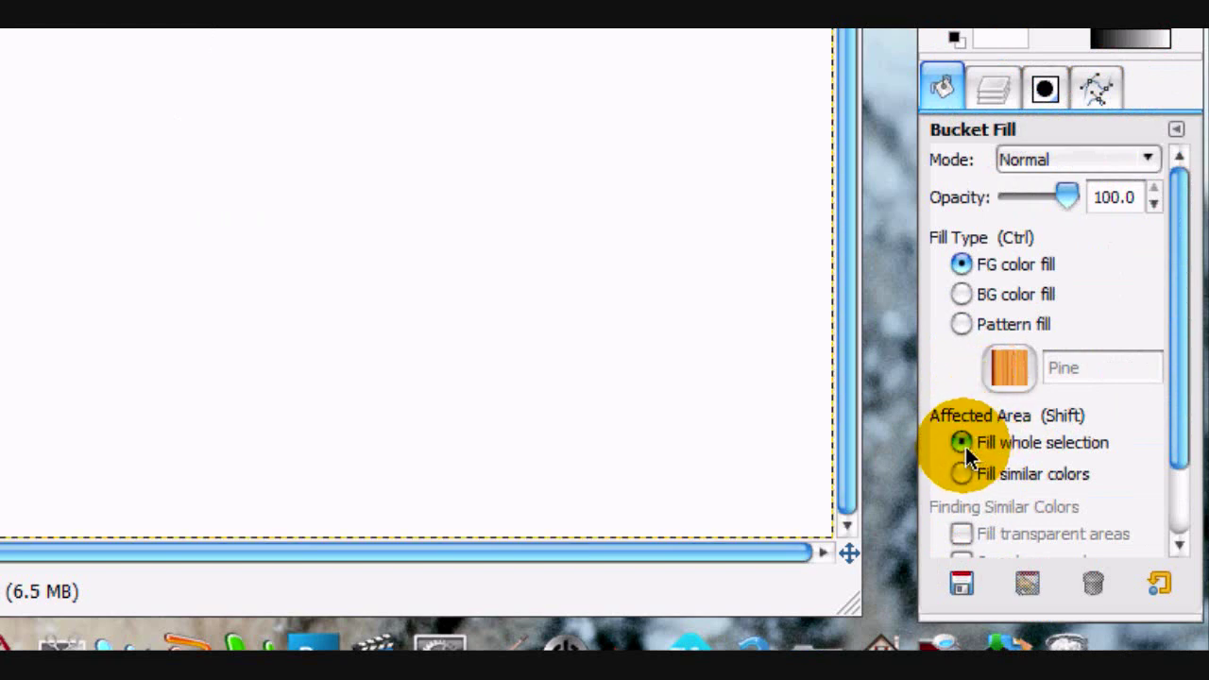
pyautogui.click(456, 116)
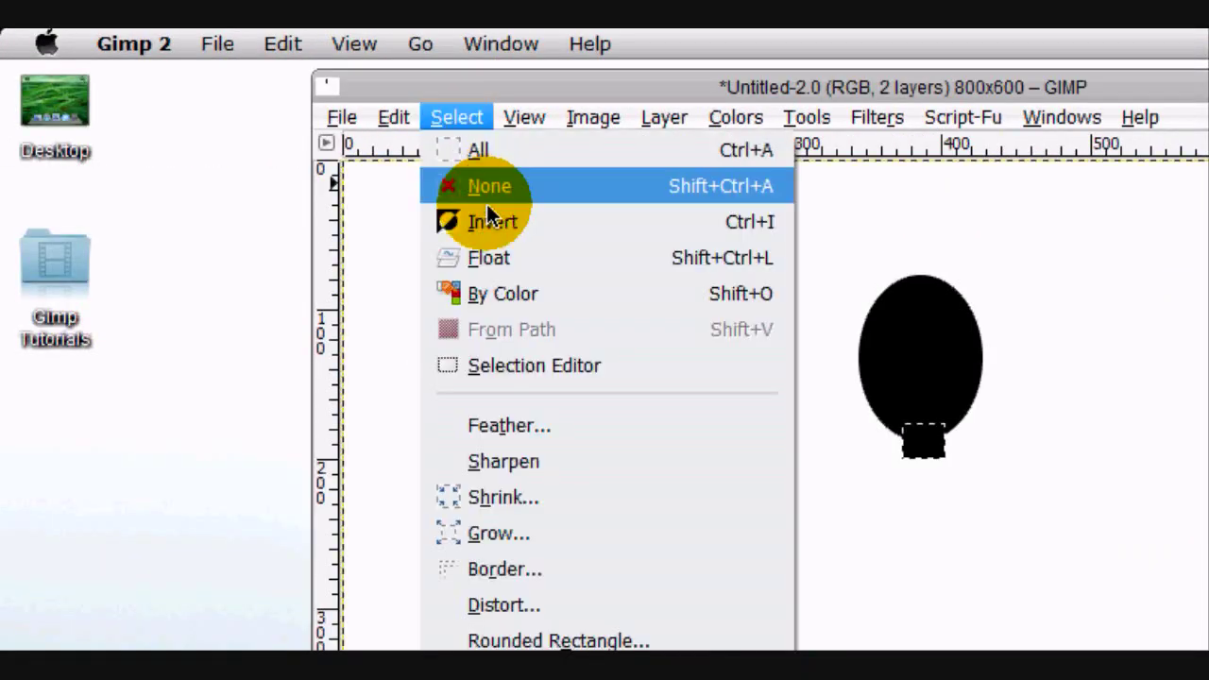
pyautogui.click(486, 202)
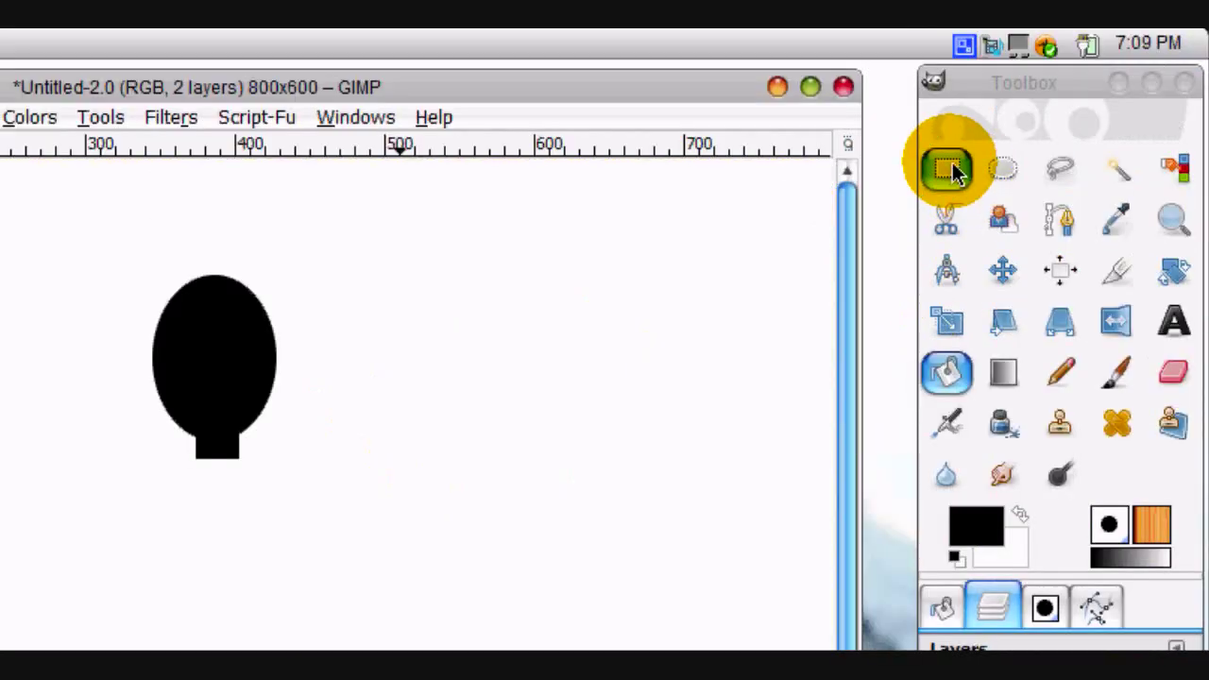
# Make a rectangular torso selection about 120 × 190 px below the neck, with rounded corners of radius 29.4
pyautogui.click(947, 7)
pyautogui.click(942, 445)
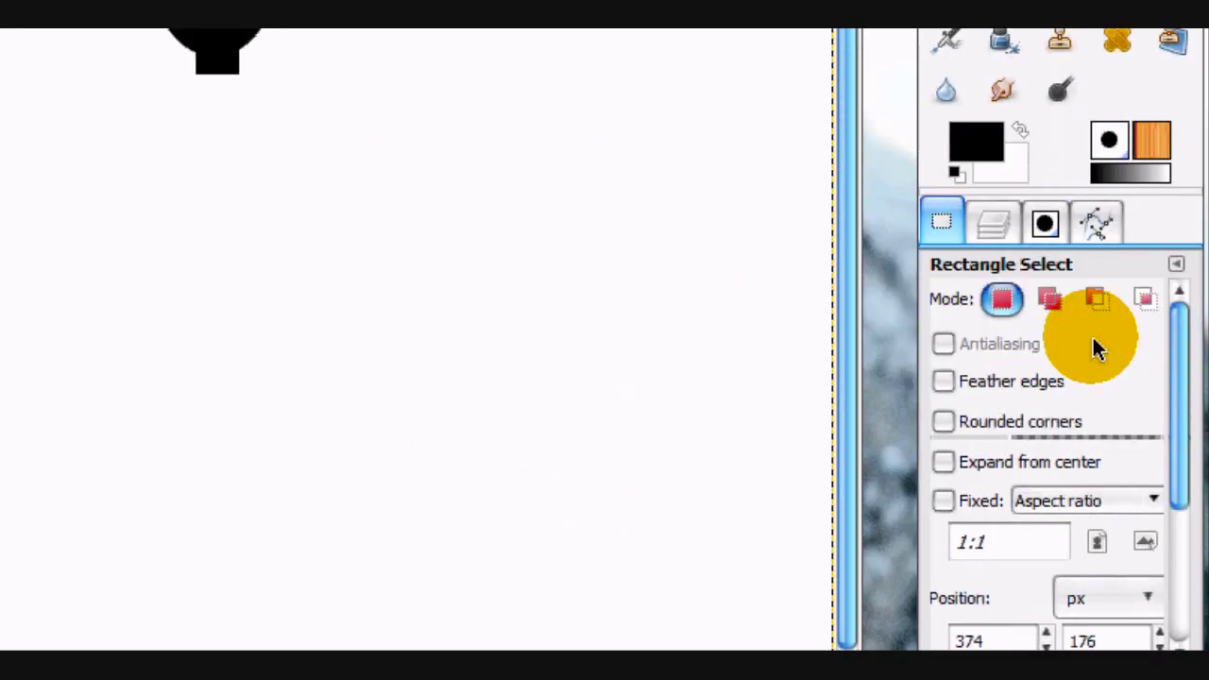
pyautogui.moveTo(135, 53); pyautogui.dragTo(239, 143)
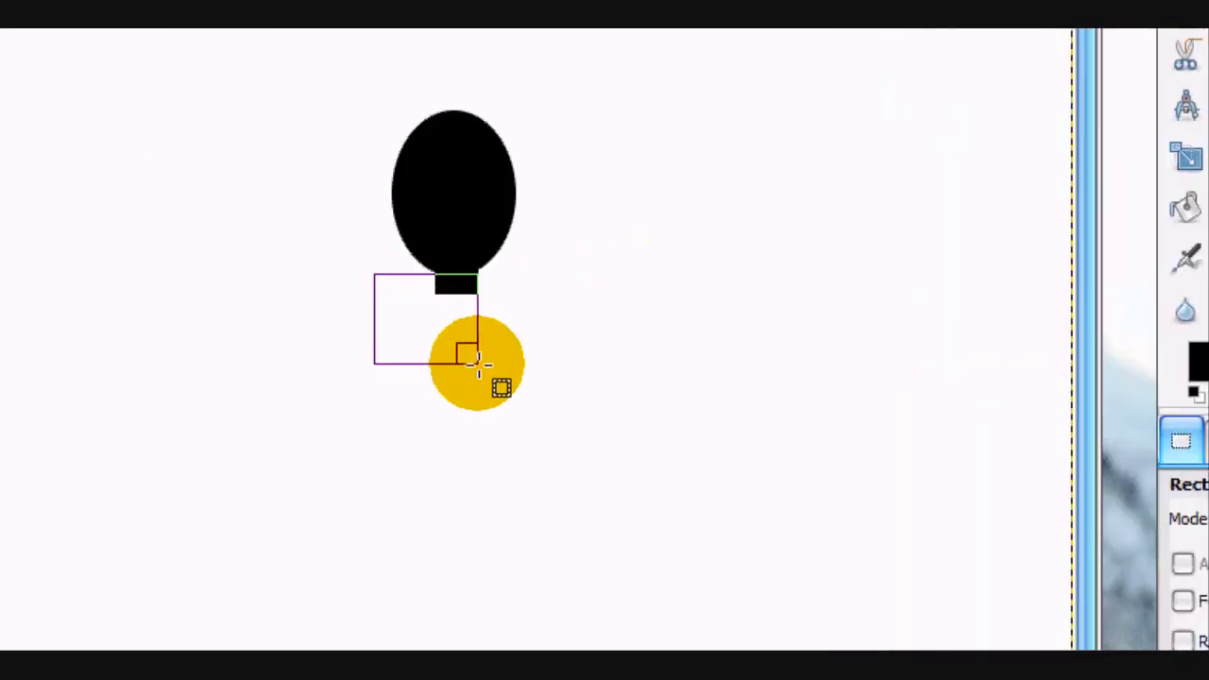
pyautogui.moveTo(477, 363); pyautogui.dragTo(549, 533)
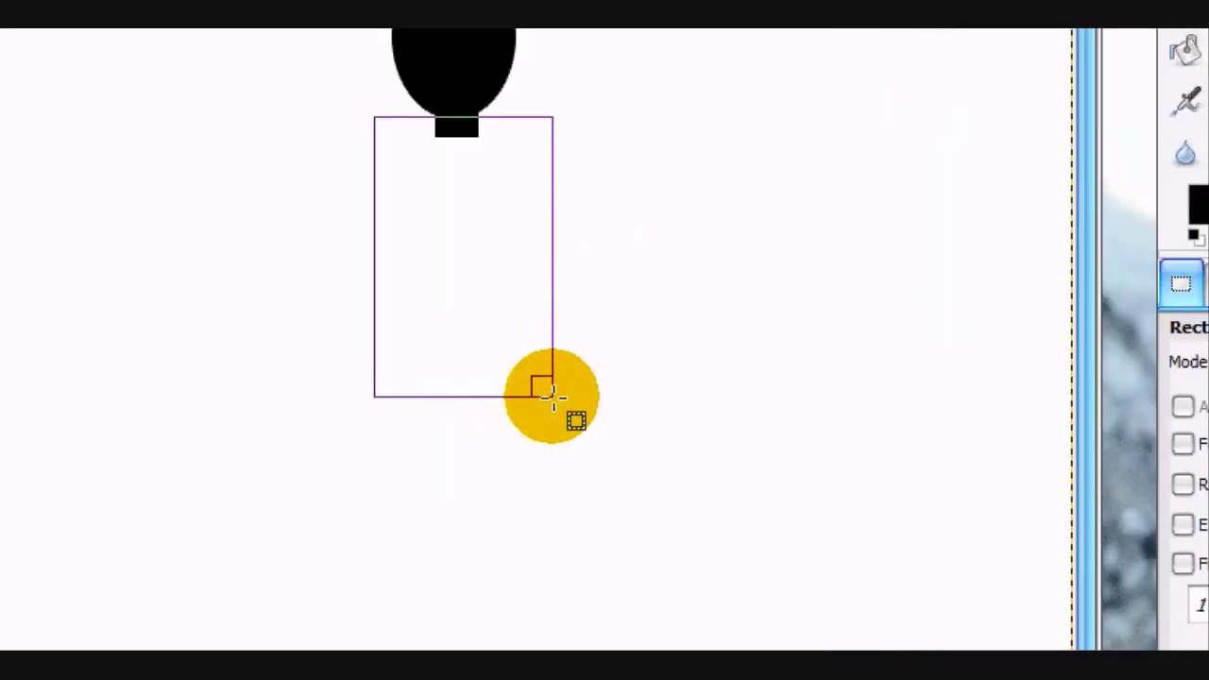
pyautogui.moveTo(553, 395); pyautogui.dragTo(552, 397)
pyautogui.moveTo(465, 208); pyautogui.dragTo(460, 220)
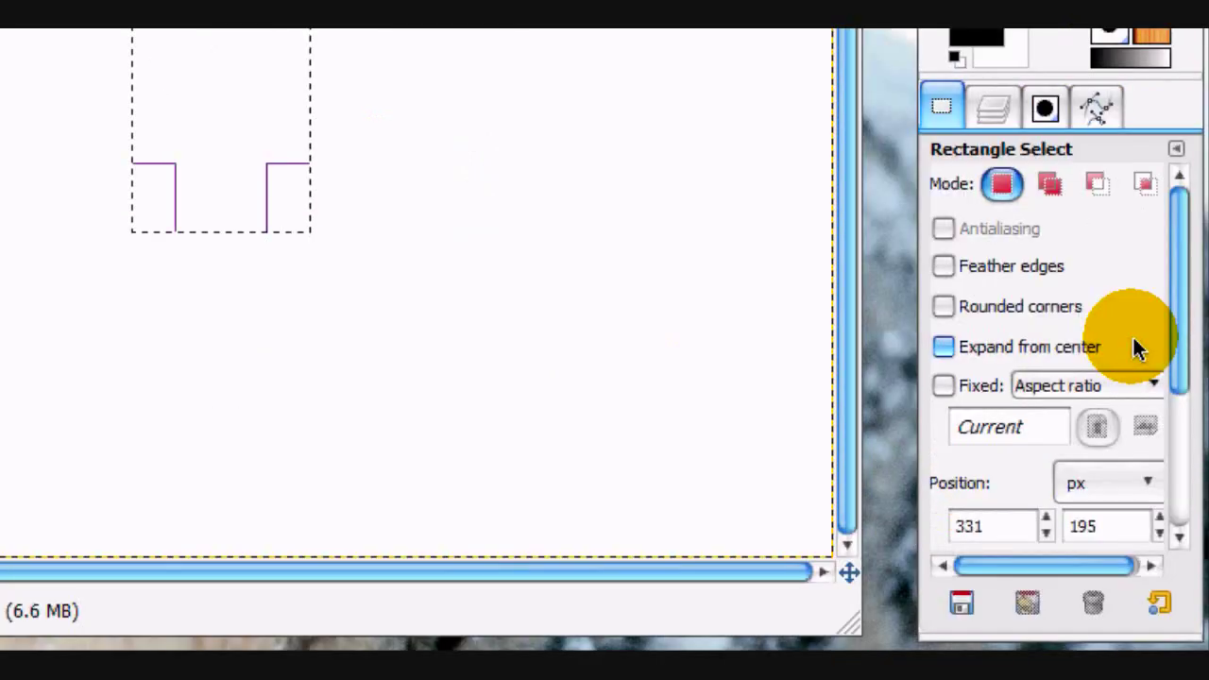
pyautogui.click(950, 304)
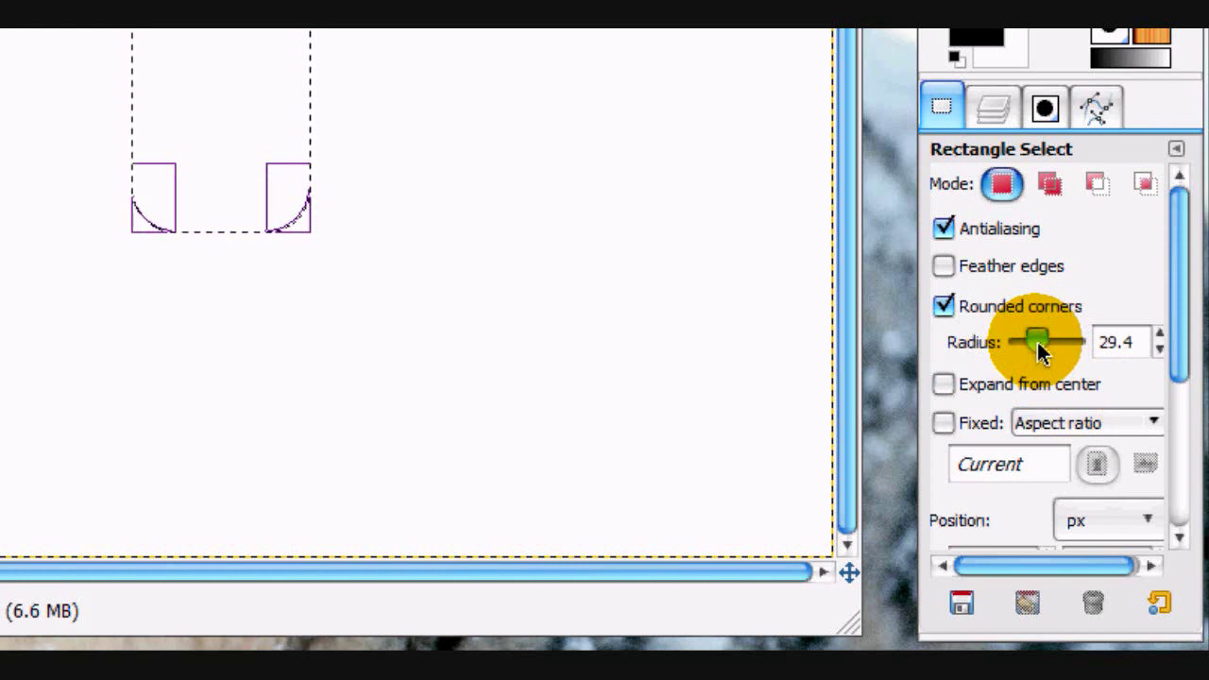
# Fill the rounded torso selection with black and clear the selection
pyautogui.click(940, 215)
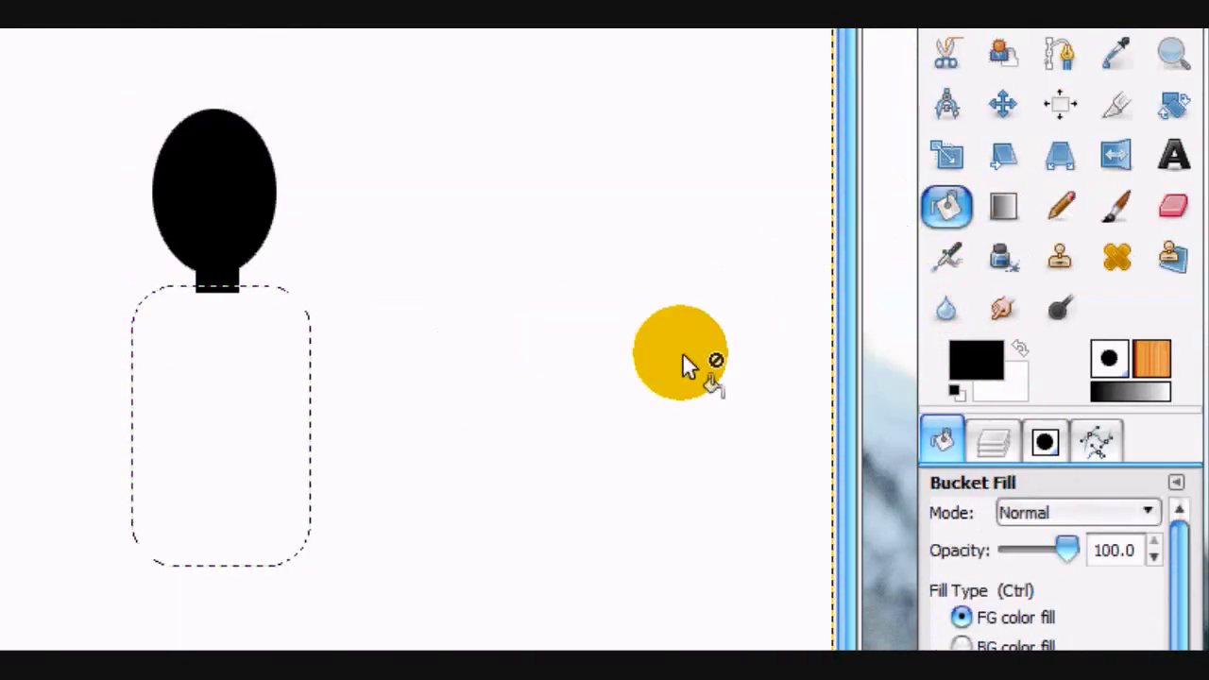
pyautogui.click(988, 445)
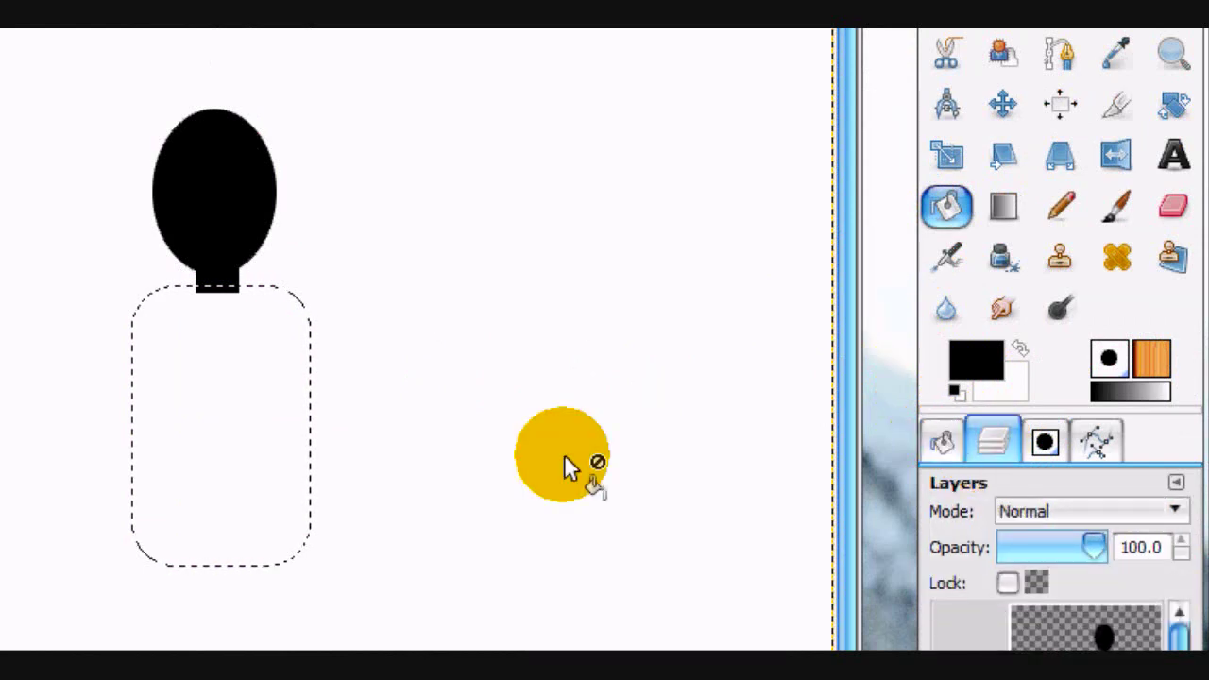
pyautogui.click(434, 413)
pyautogui.click(458, 116)
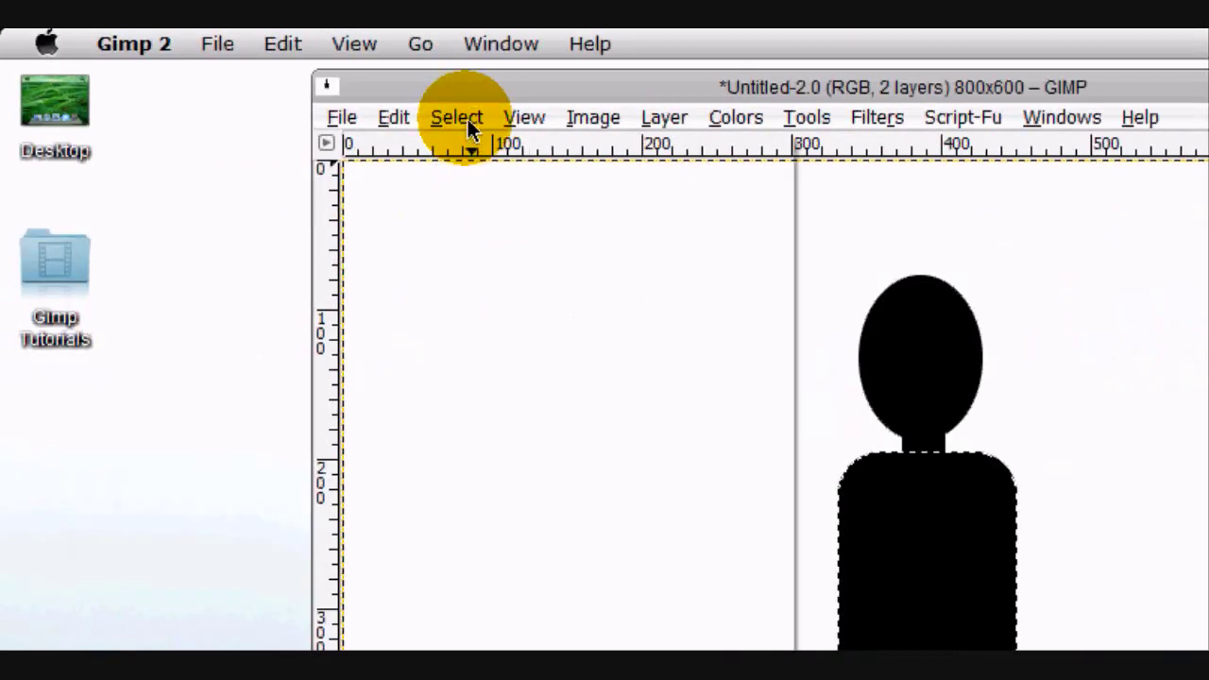
pyautogui.click(487, 183)
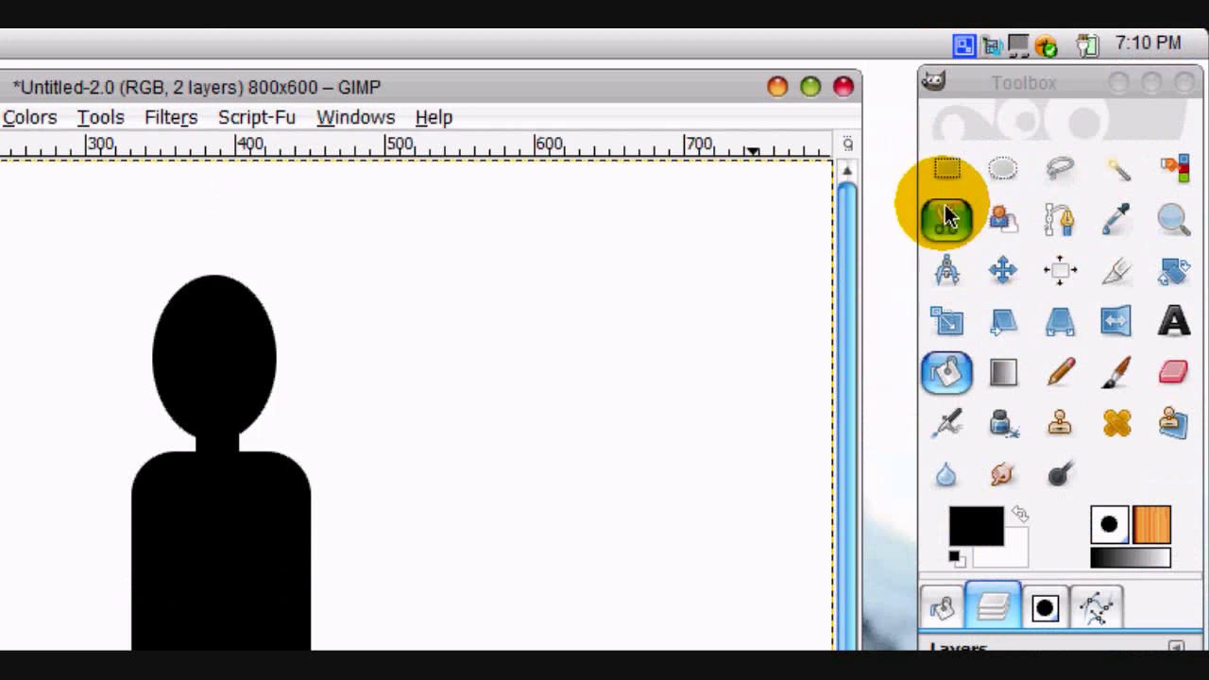
# Make a narrow vertical selection about 30 × 105 px left of the torso, turn off its rounded corners, and fill it with black
pyautogui.click(948, 168)
pyautogui.click(942, 608)
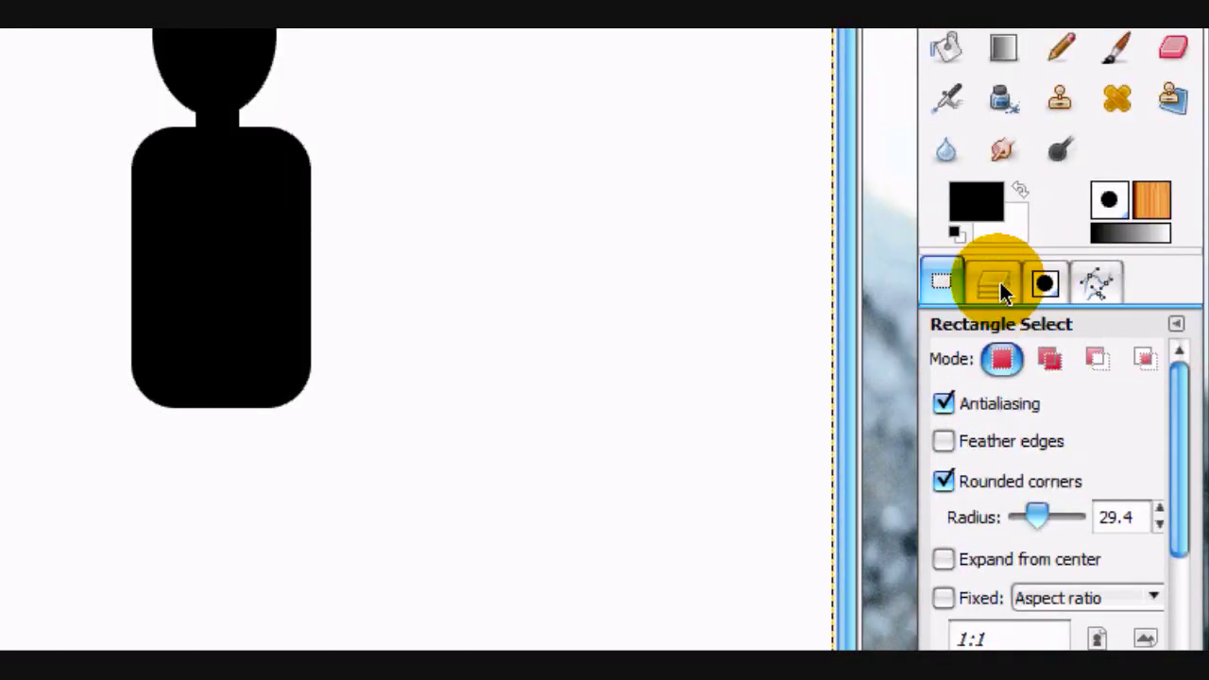
pyautogui.click(993, 107)
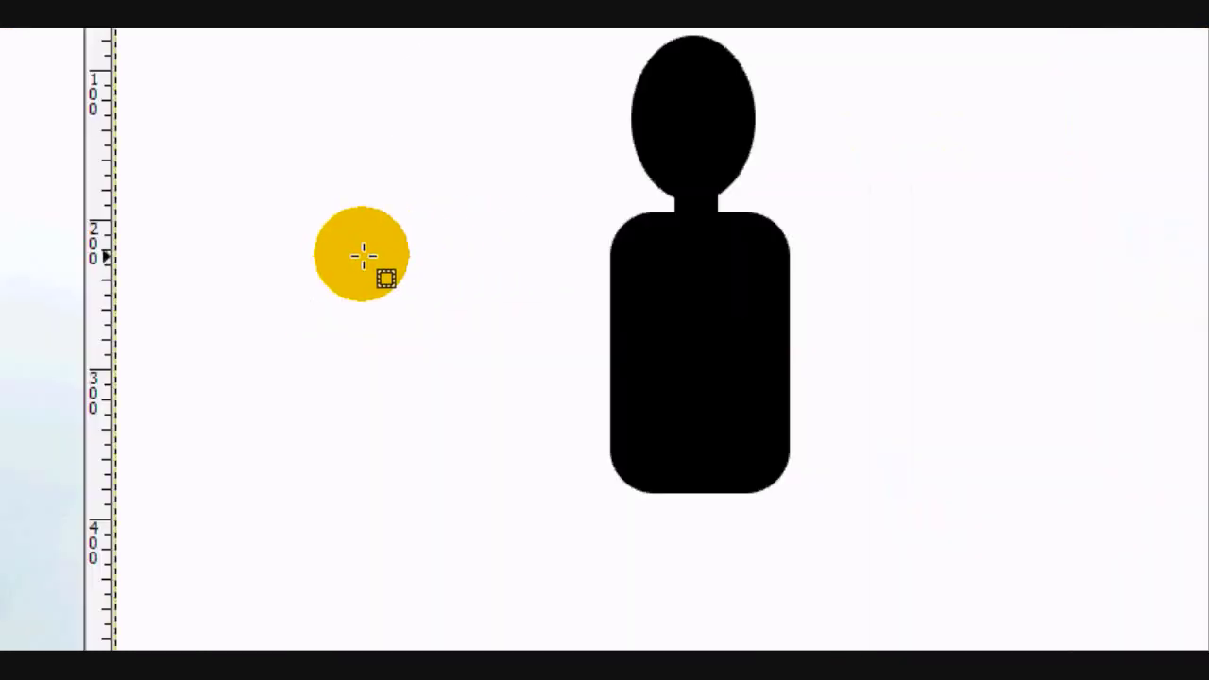
pyautogui.moveTo(380, 246); pyautogui.dragTo(447, 456)
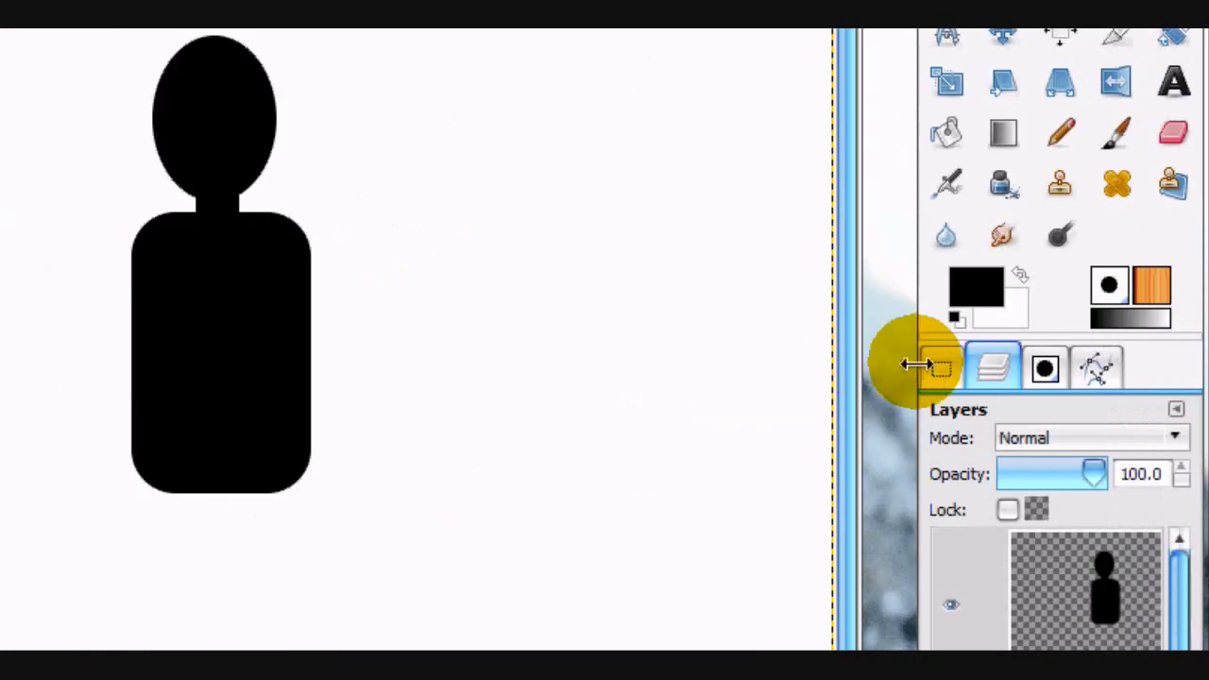
pyautogui.click(940, 369)
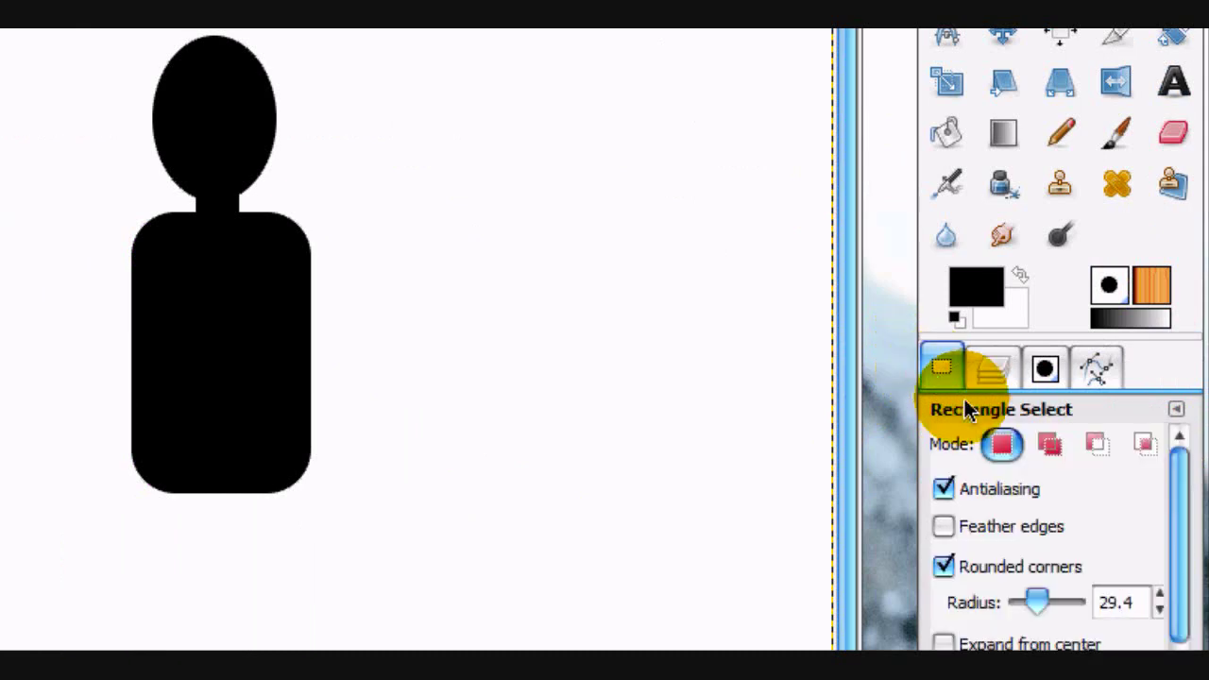
pyautogui.click(942, 394)
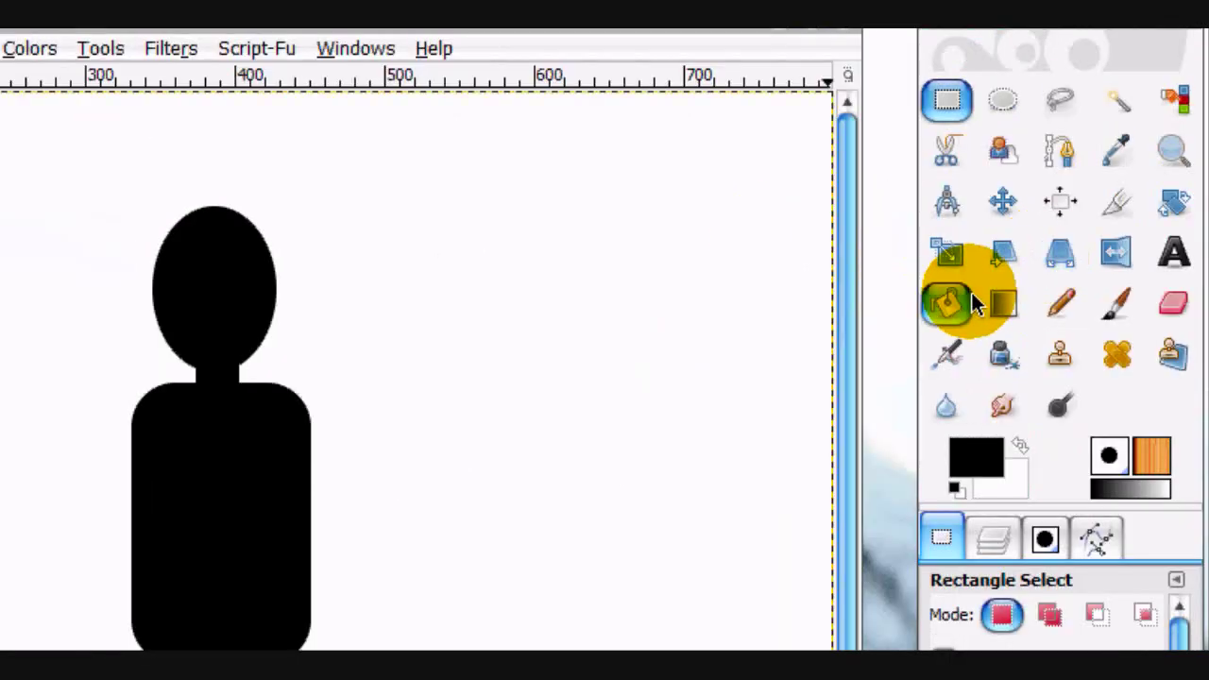
pyautogui.click(973, 302)
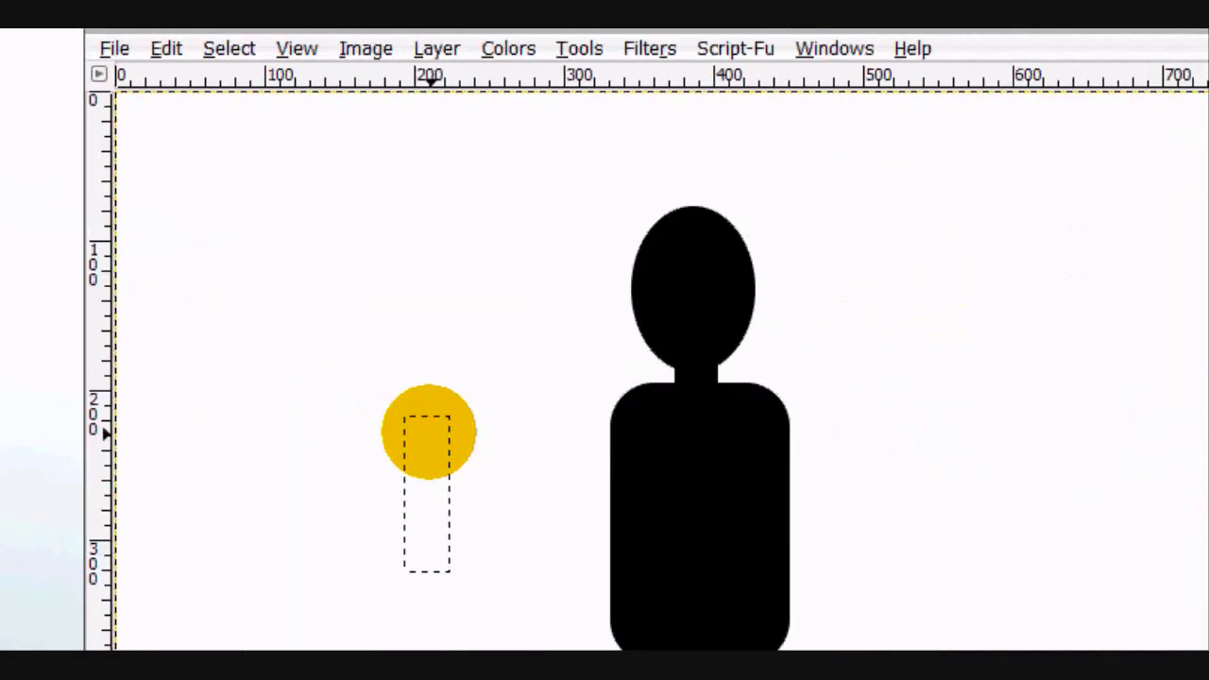
pyautogui.click(418, 358)
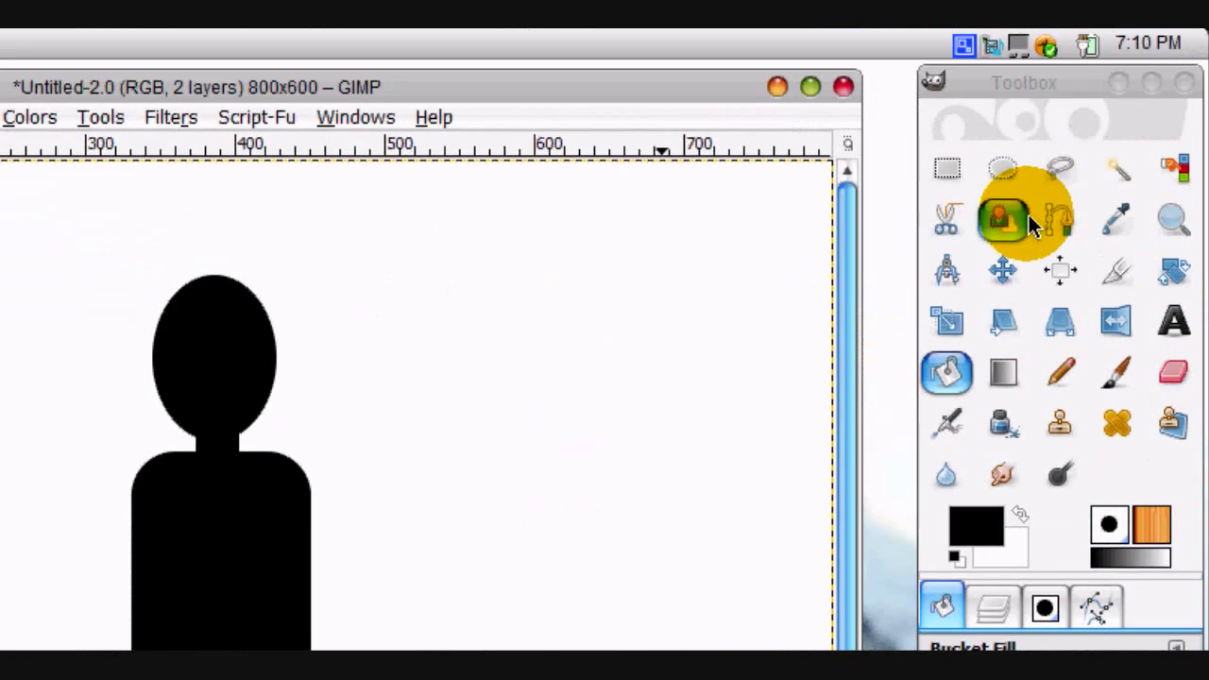
# Add a second black vertical rectangle about 28 × 96 px below the narrow bar left of the torso
pyautogui.click(947, 168)
pyautogui.moveTo(395, 281); pyautogui.dragTo(441, 408)
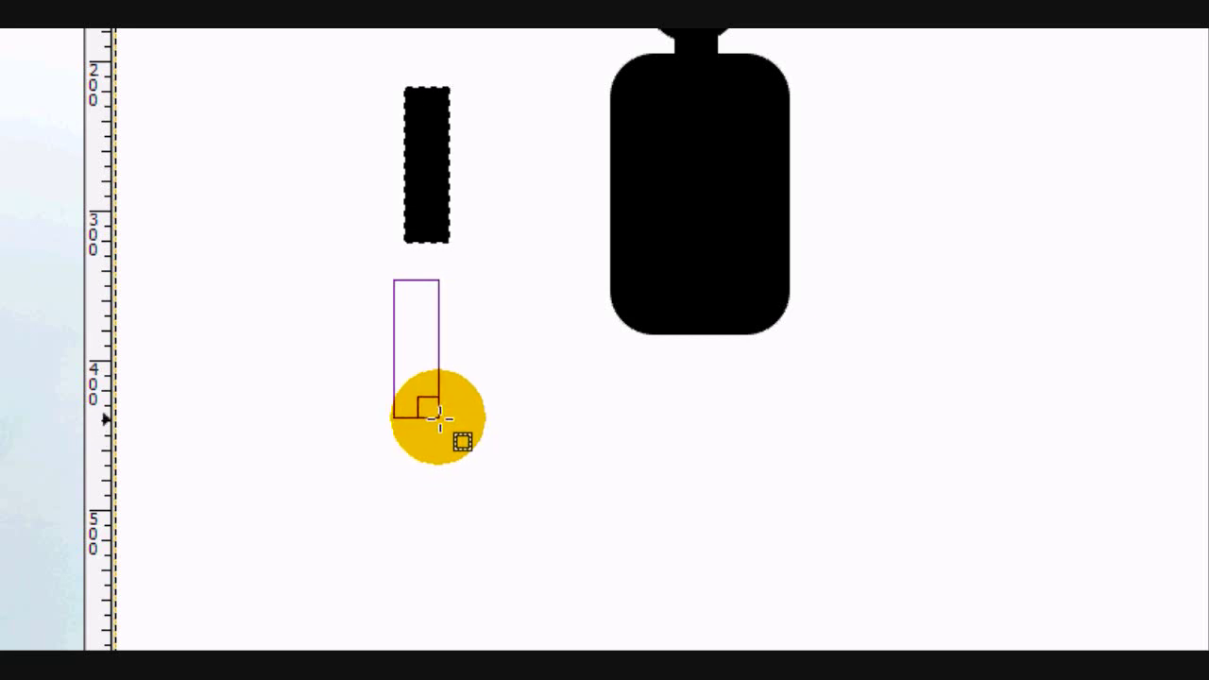
pyautogui.moveTo(431, 418); pyautogui.dragTo(436, 425)
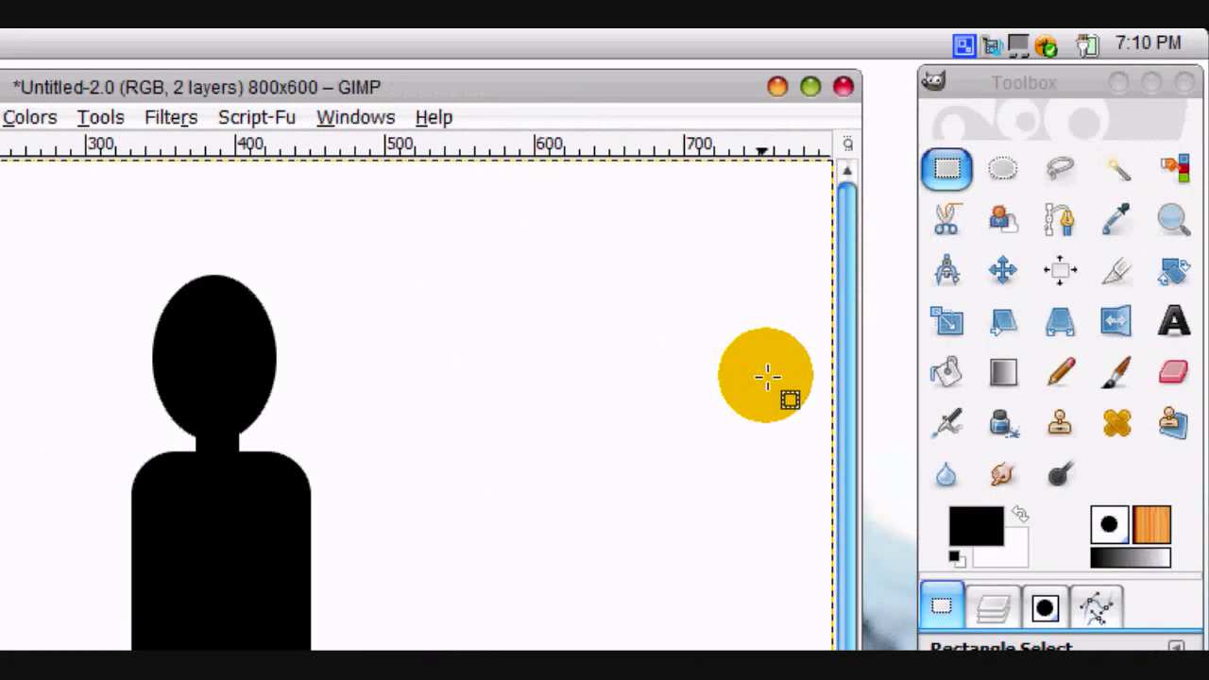
pyautogui.click(942, 370)
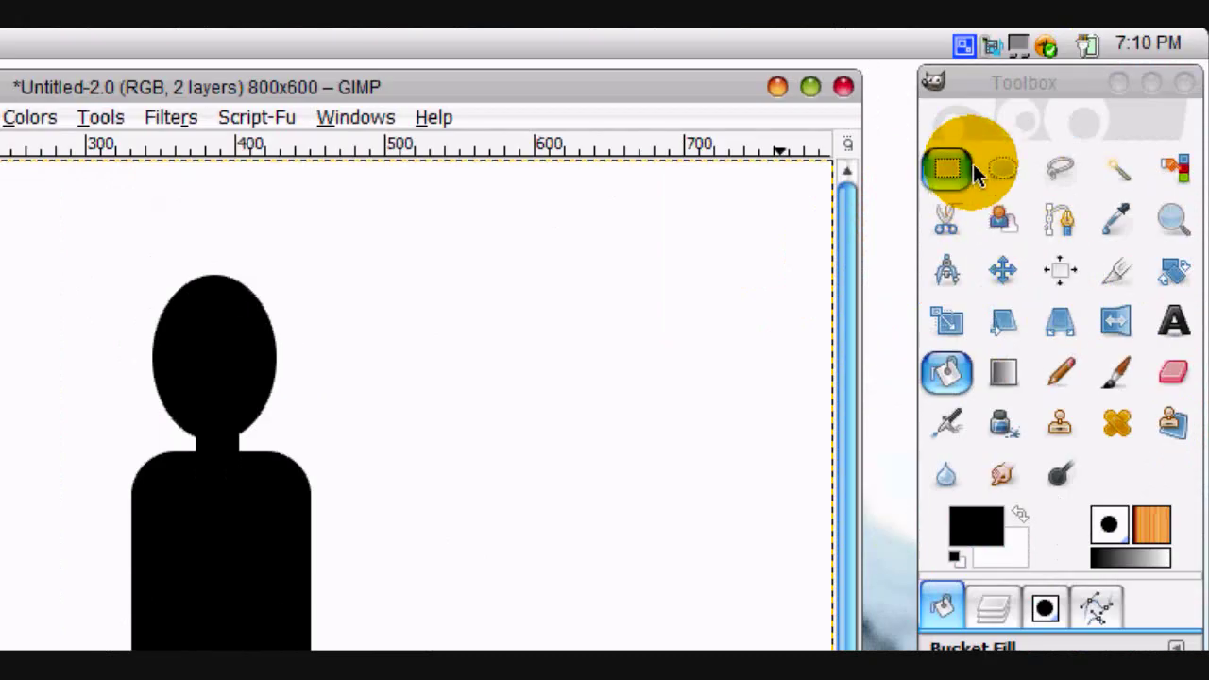
# Draw an elliptical selection about 40 px across at the lower bar's bottom end, fill it with black, and clear the selection
pyautogui.click(1002, 167)
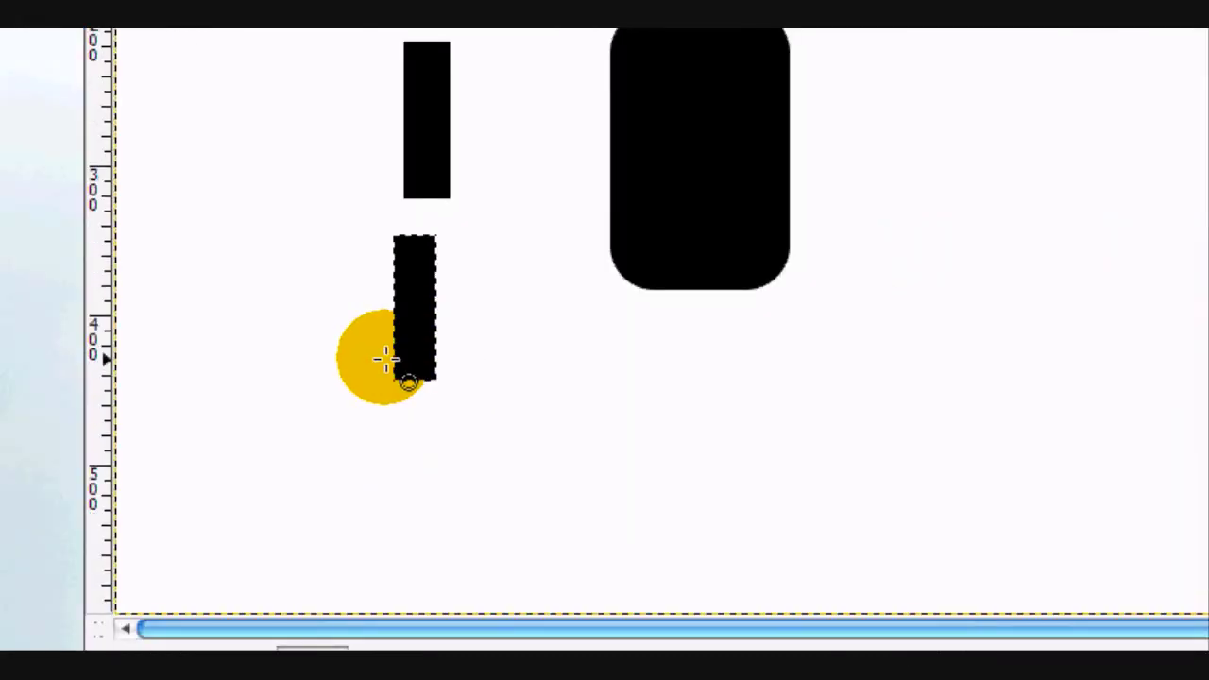
pyautogui.moveTo(401, 371); pyautogui.dragTo(451, 427)
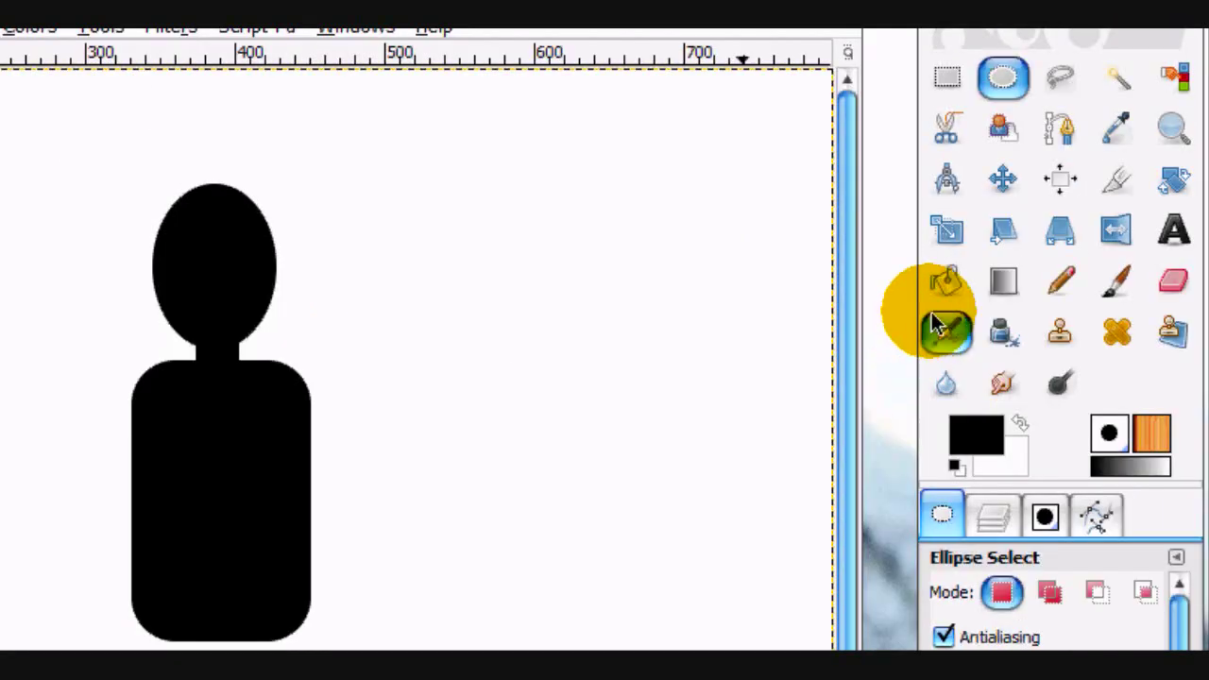
pyautogui.click(923, 328)
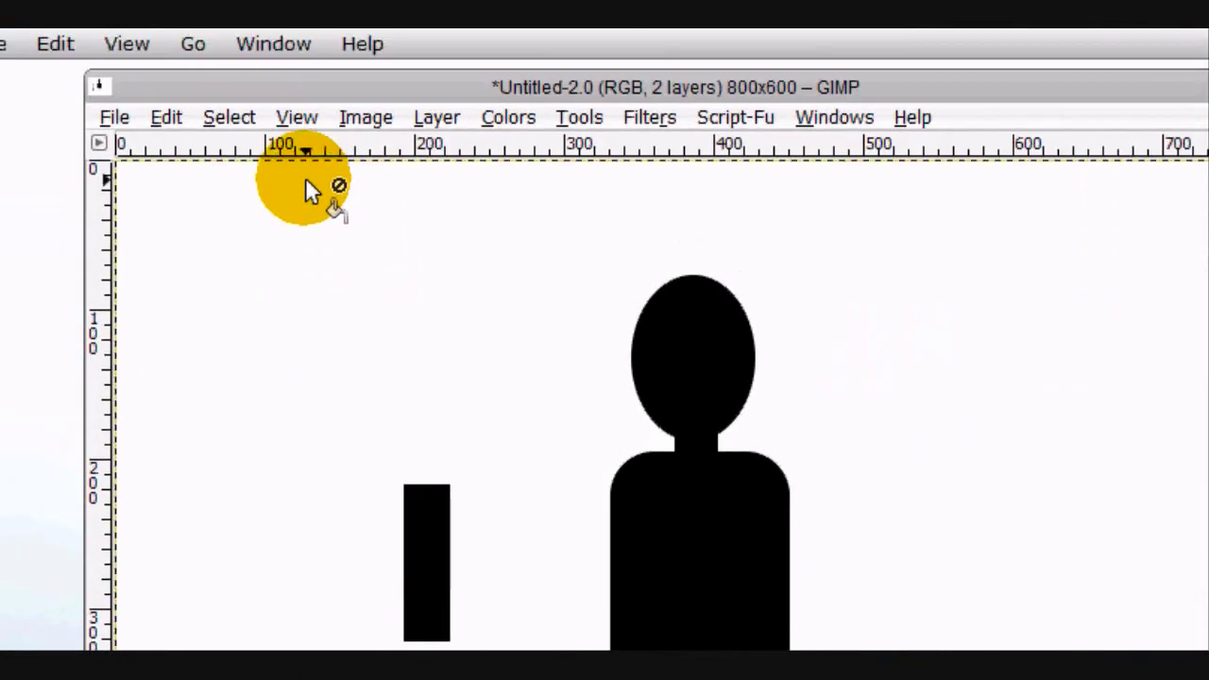
pyautogui.click(457, 119)
pyautogui.click(467, 180)
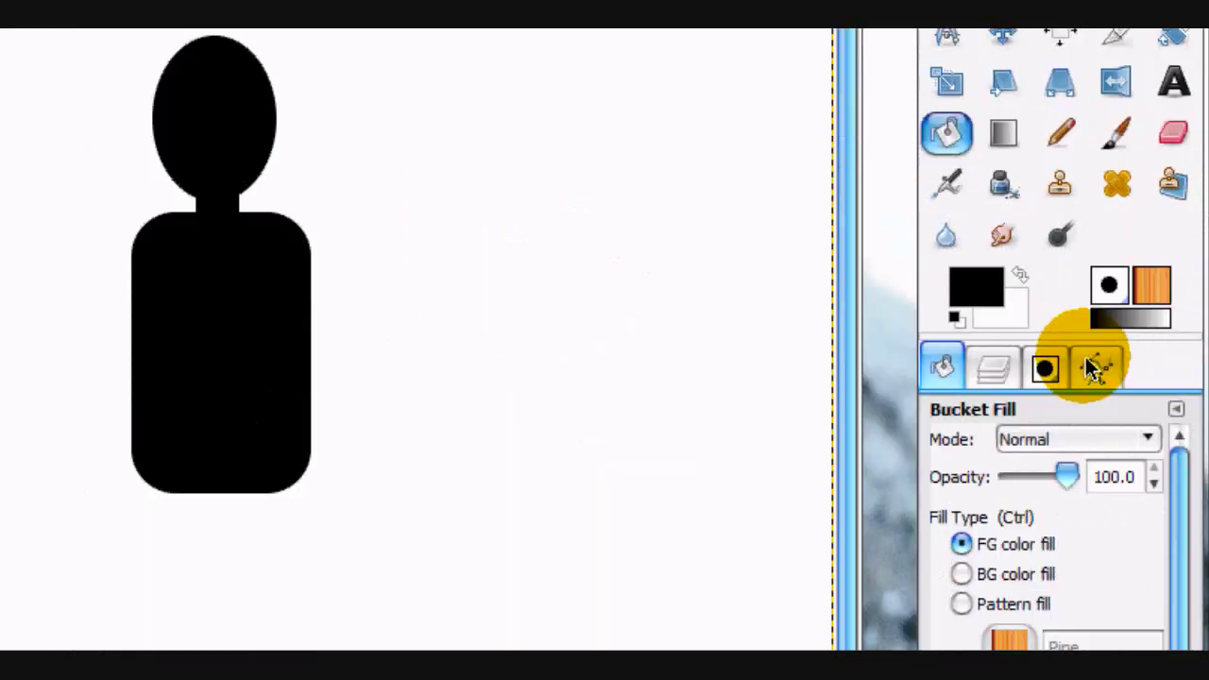
# Select the figure layer's opaque shapes and subtract the head, torso and lower bar, leaving only the upper narrow bar selected
pyautogui.click(994, 369)
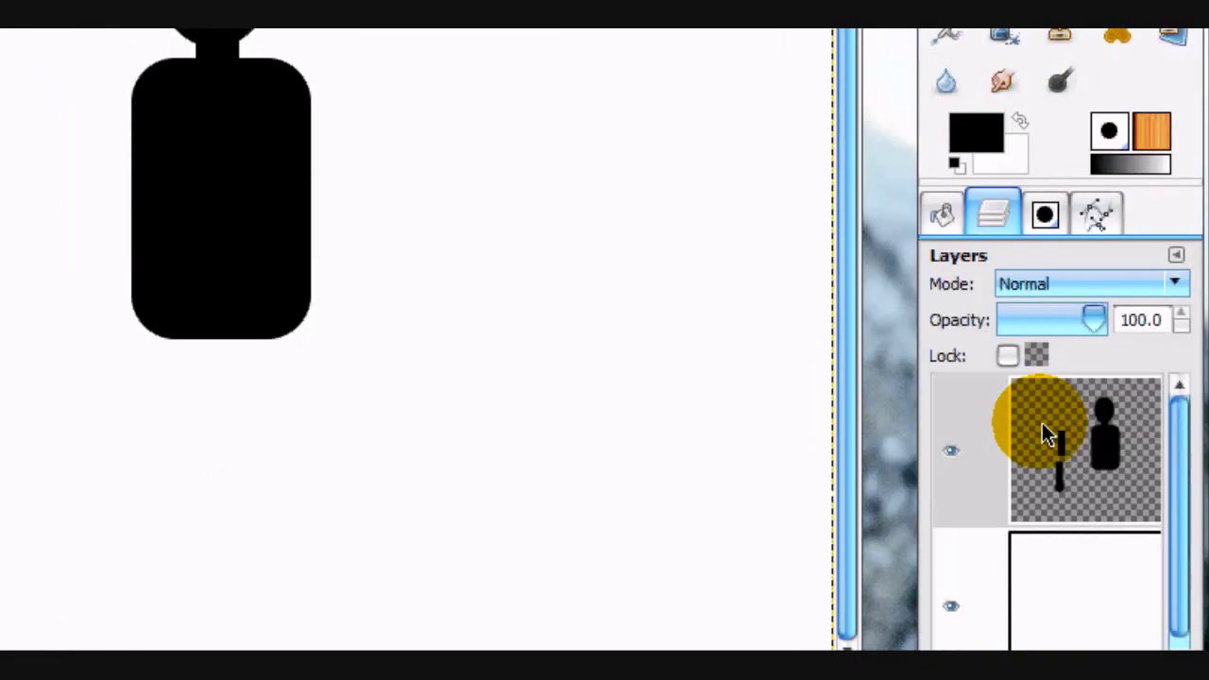
pyautogui.rightClick(1073, 465)
pyautogui.click(931, 453)
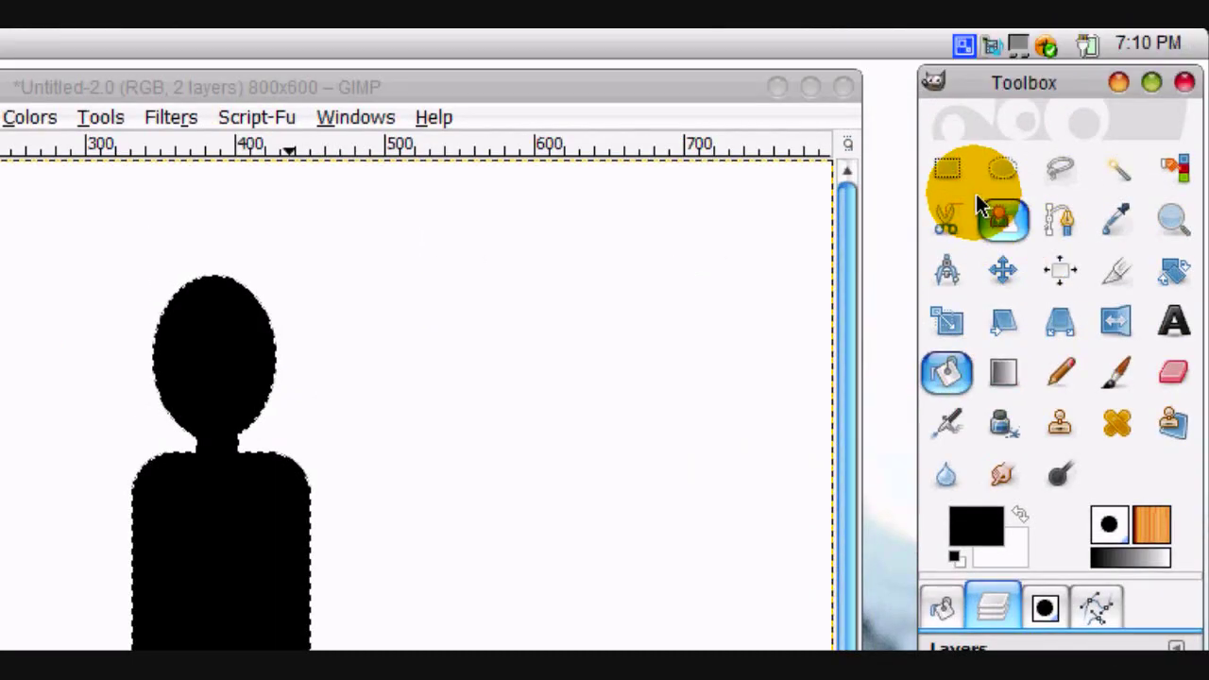
pyautogui.click(949, 180)
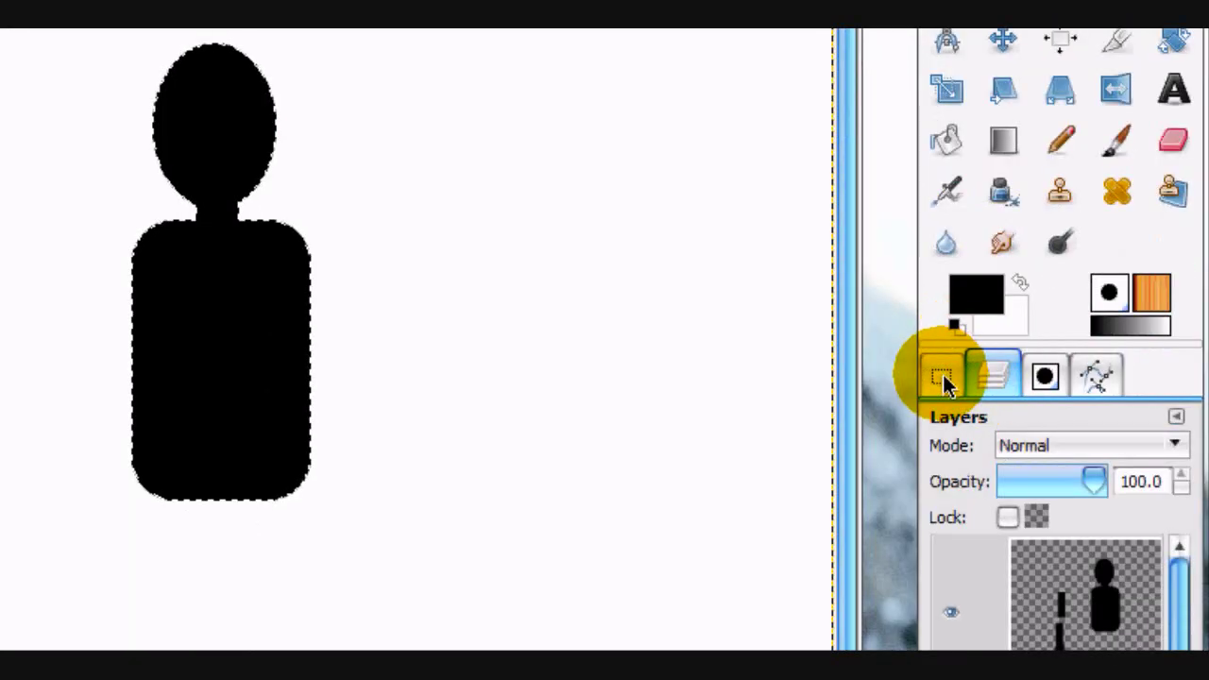
pyautogui.click(943, 610)
pyautogui.click(1093, 451)
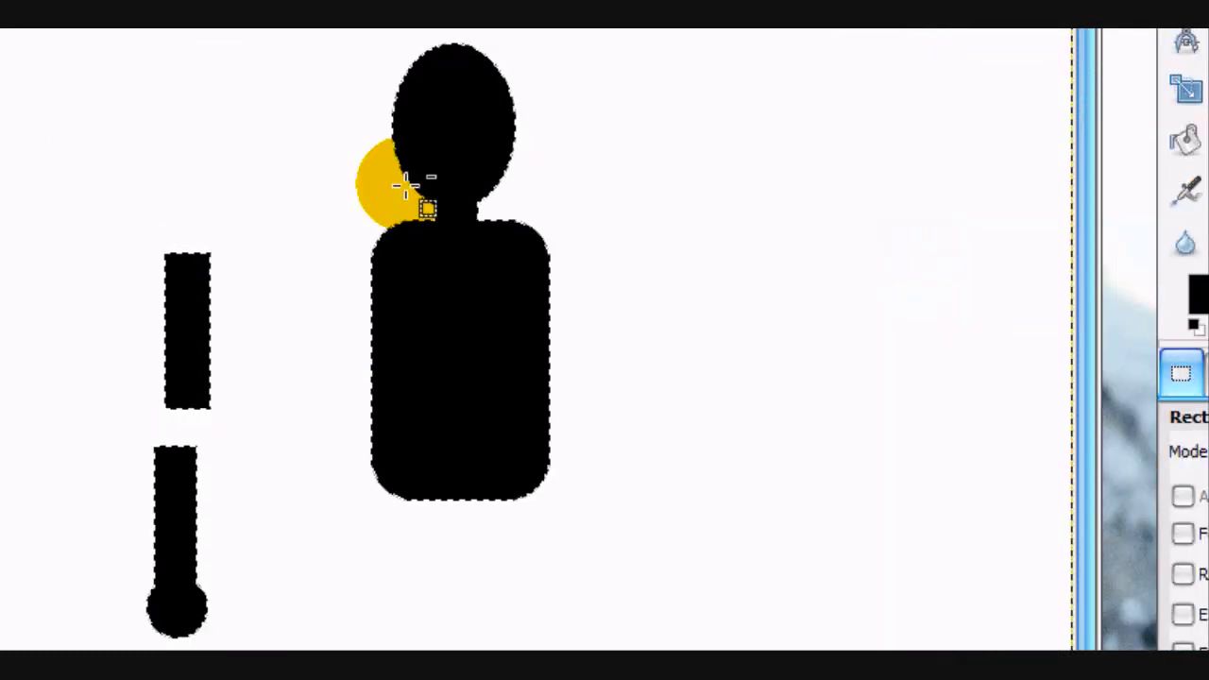
pyautogui.moveTo(326, 215); pyautogui.dragTo(635, 447)
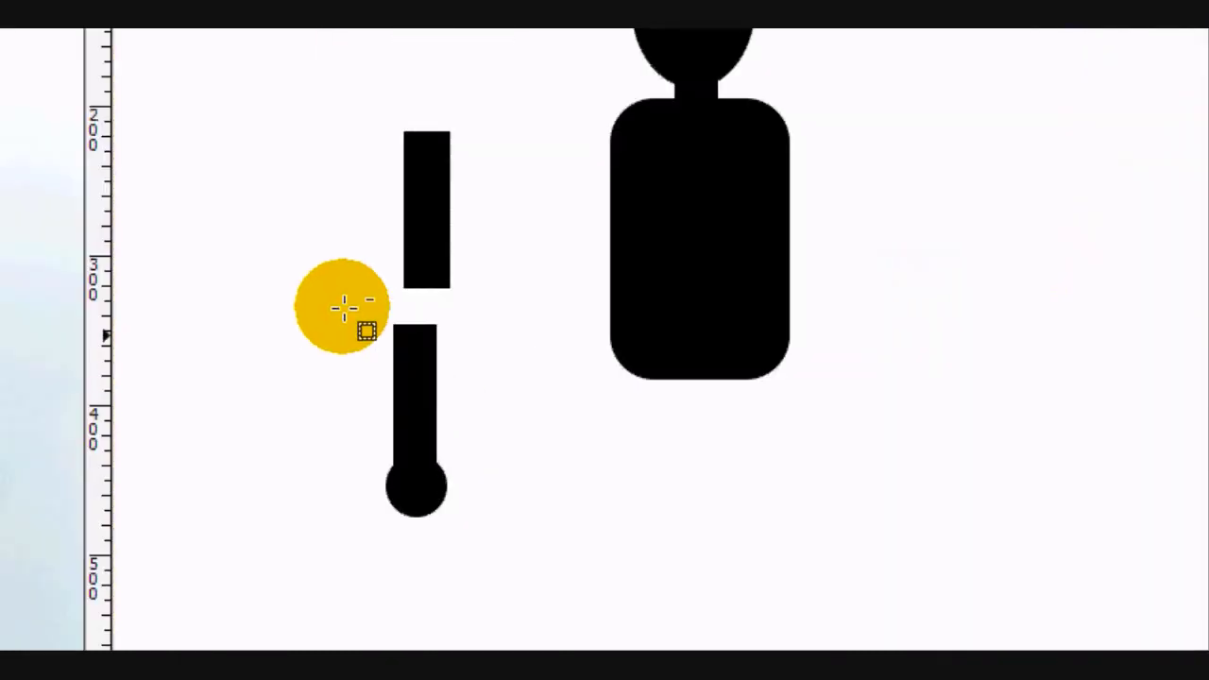
pyautogui.moveTo(102, 291); pyautogui.dragTo(239, 582)
pyautogui.moveTo(477, 418); pyautogui.dragTo(477, 419)
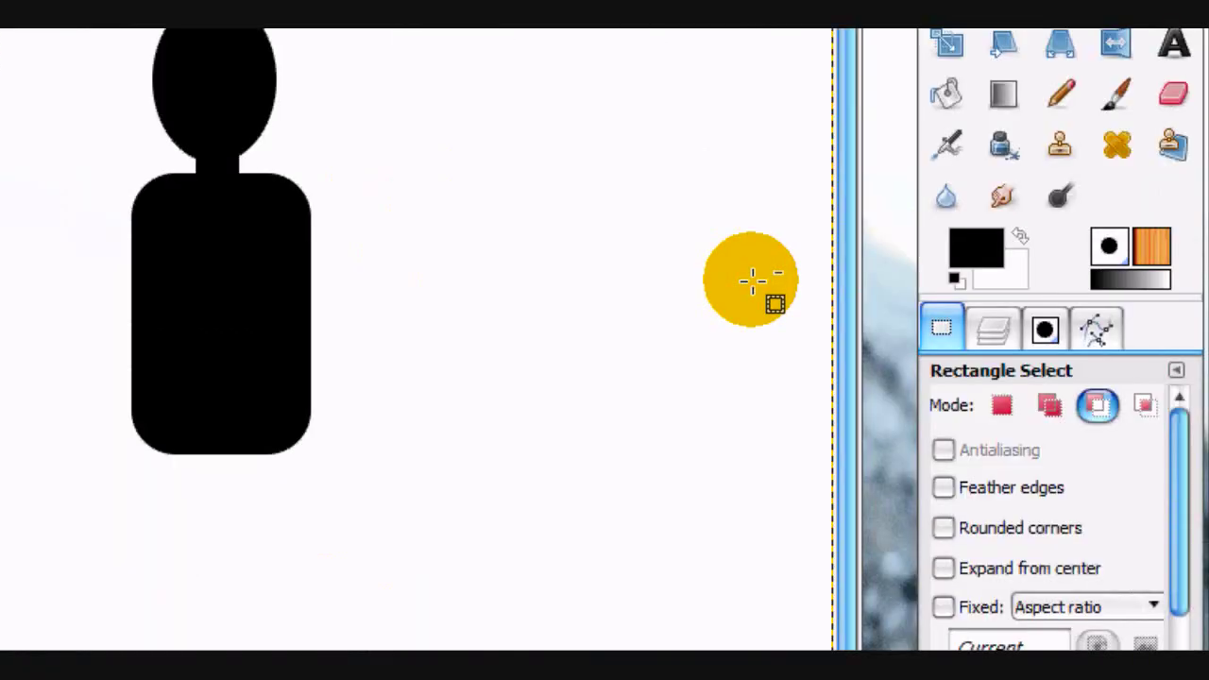
# Cut the upper narrow bar out of the figure layer and paste it as a new layer
pyautogui.click(996, 324)
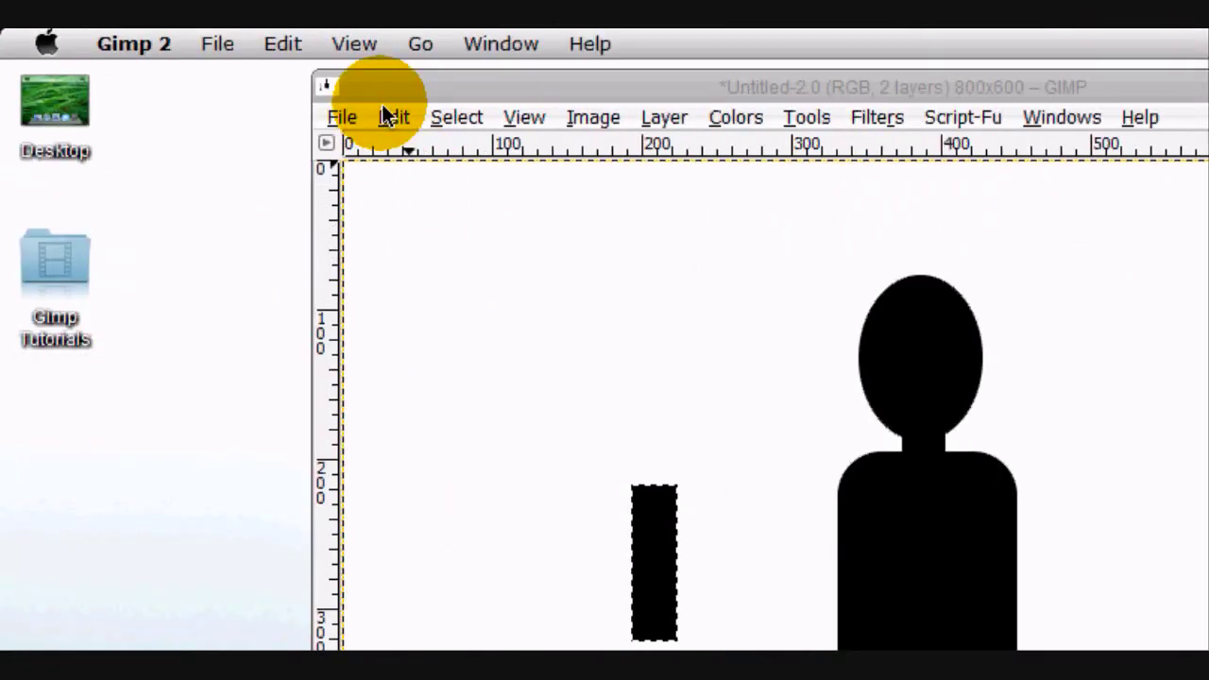
pyautogui.click(393, 117)
pyautogui.click(462, 313)
pyautogui.click(393, 117)
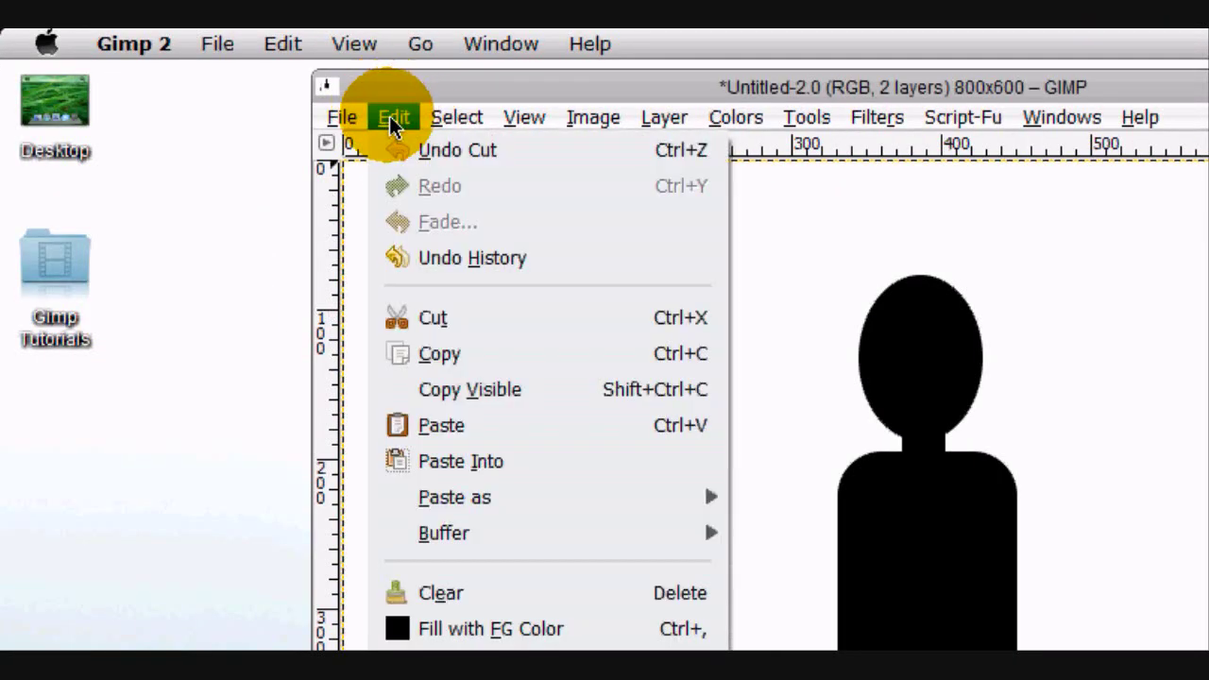
pyautogui.click(448, 426)
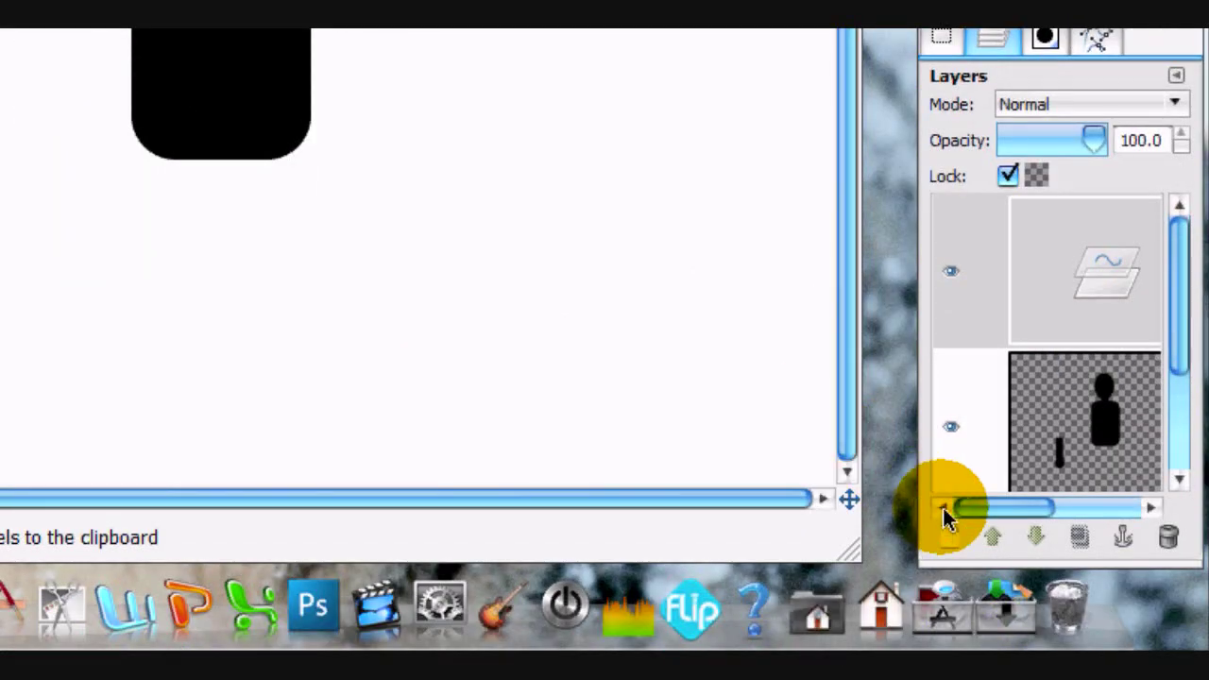
pyautogui.click(956, 540)
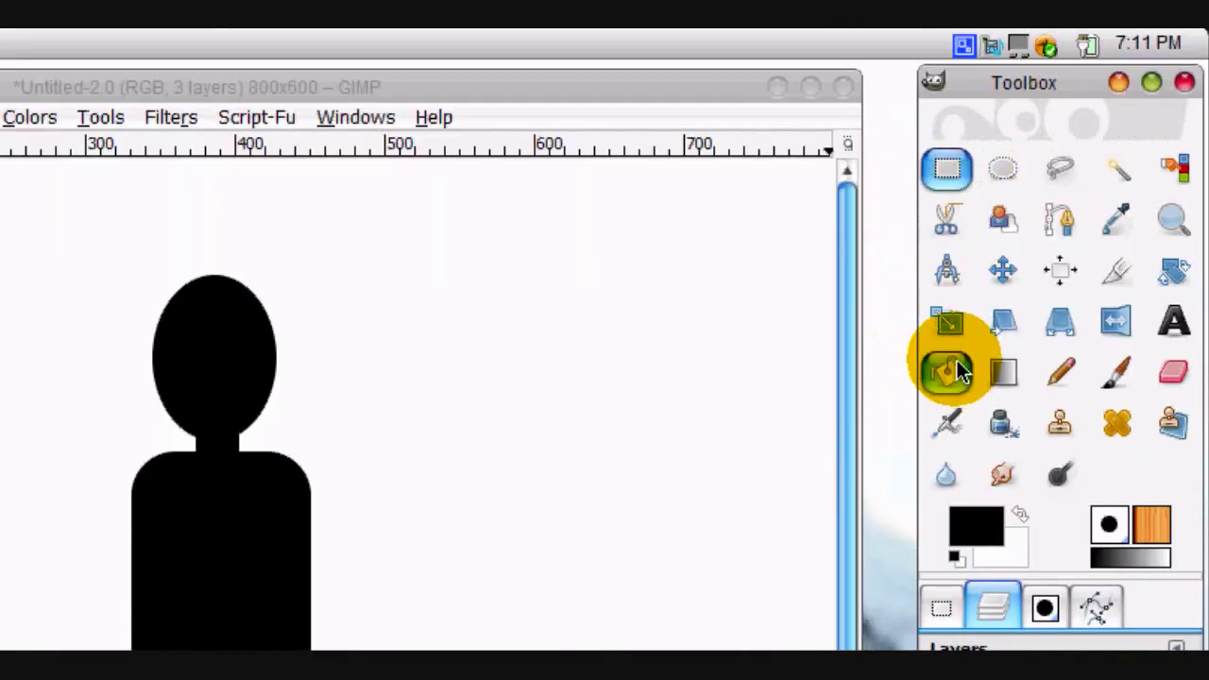
# Rotate the pasted bar by 38.86 degrees and move it against the torso's left shoulder as the upper arm
pyautogui.click(1176, 272)
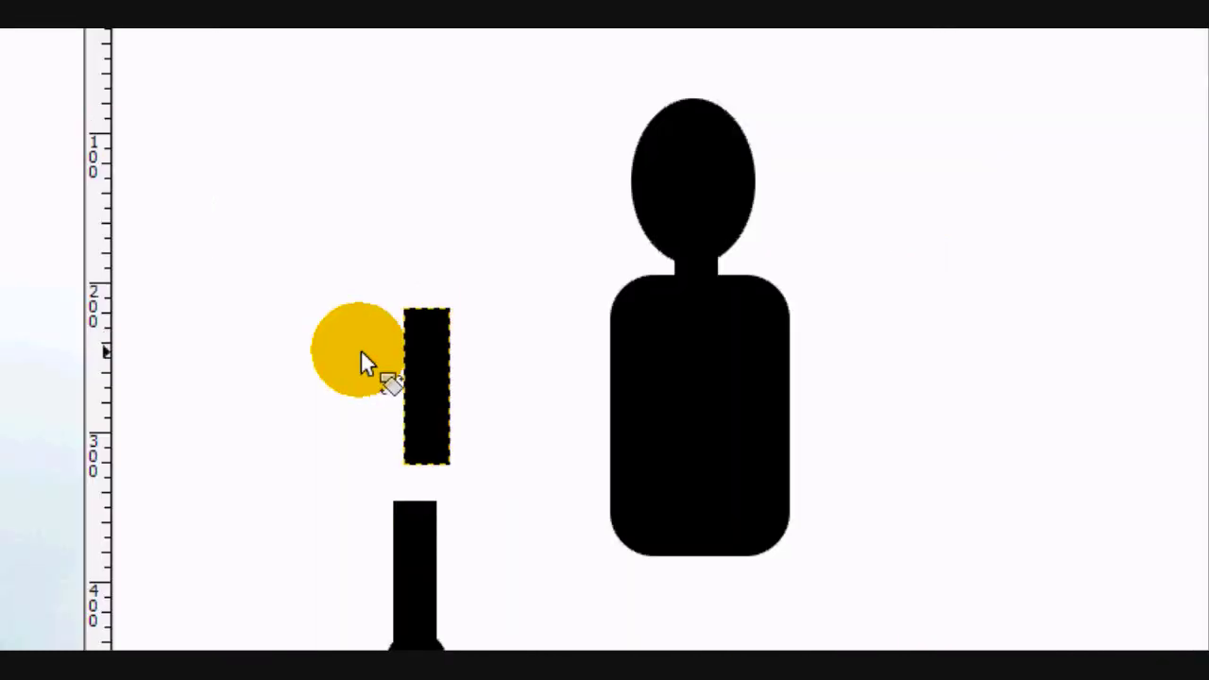
pyautogui.moveTo(413, 443); pyautogui.dragTo(381, 418)
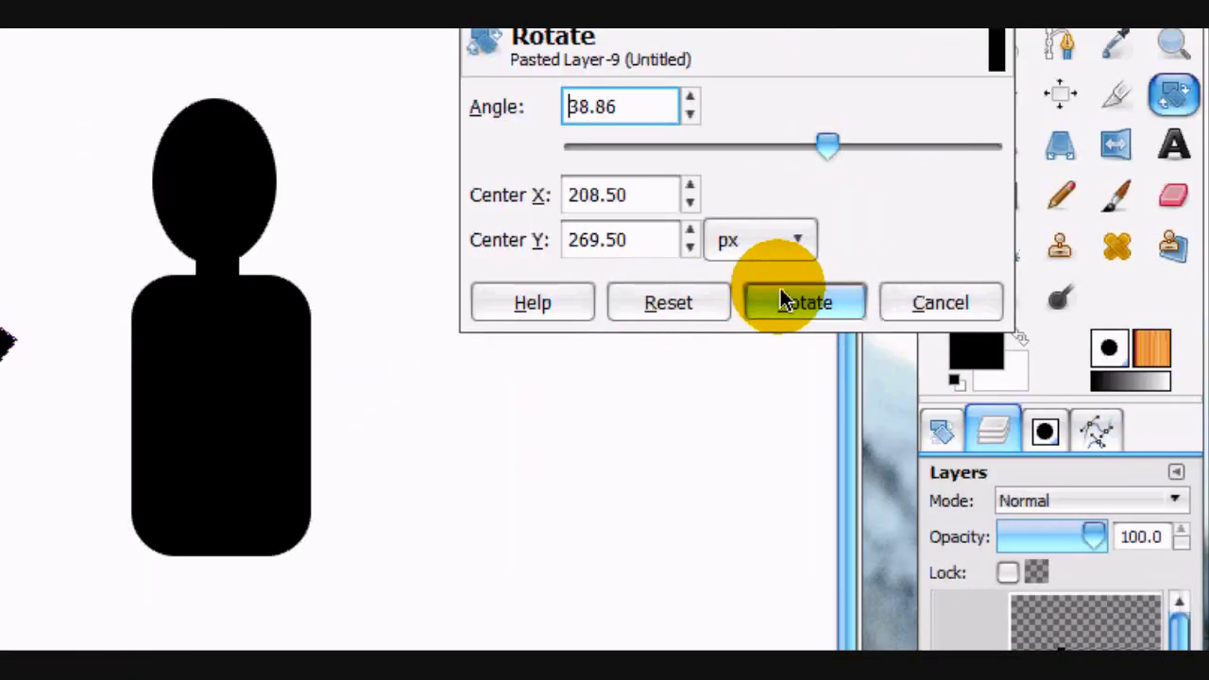
pyautogui.click(783, 295)
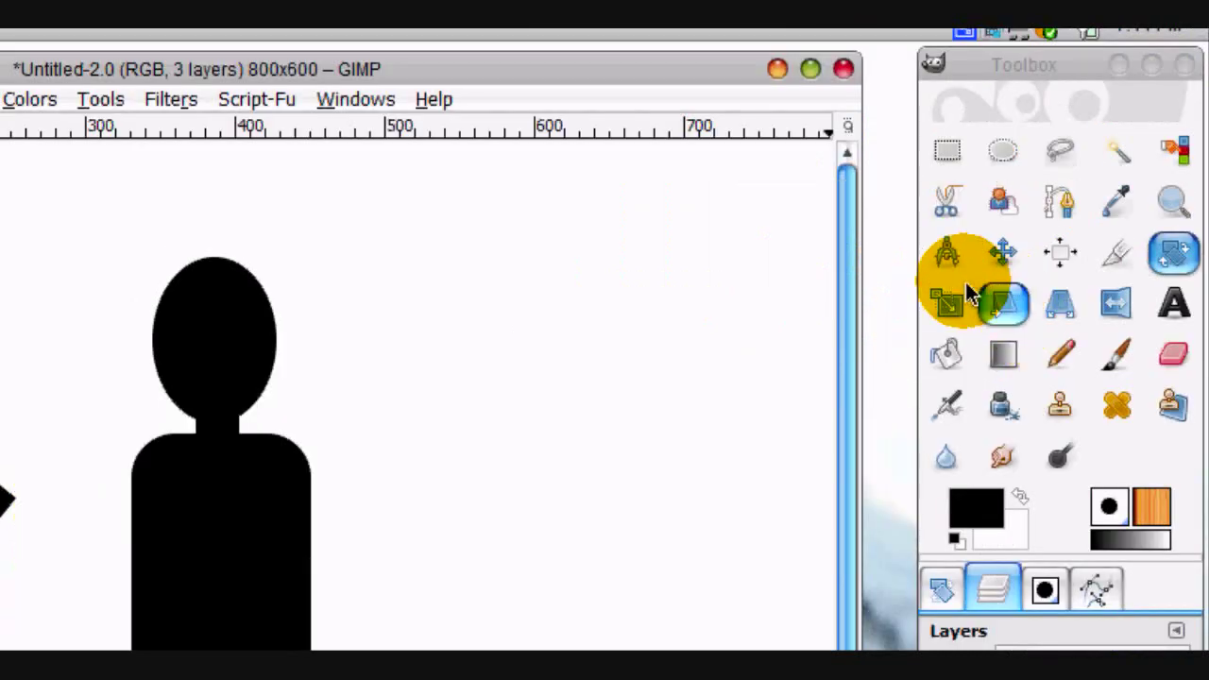
pyautogui.click(1003, 92)
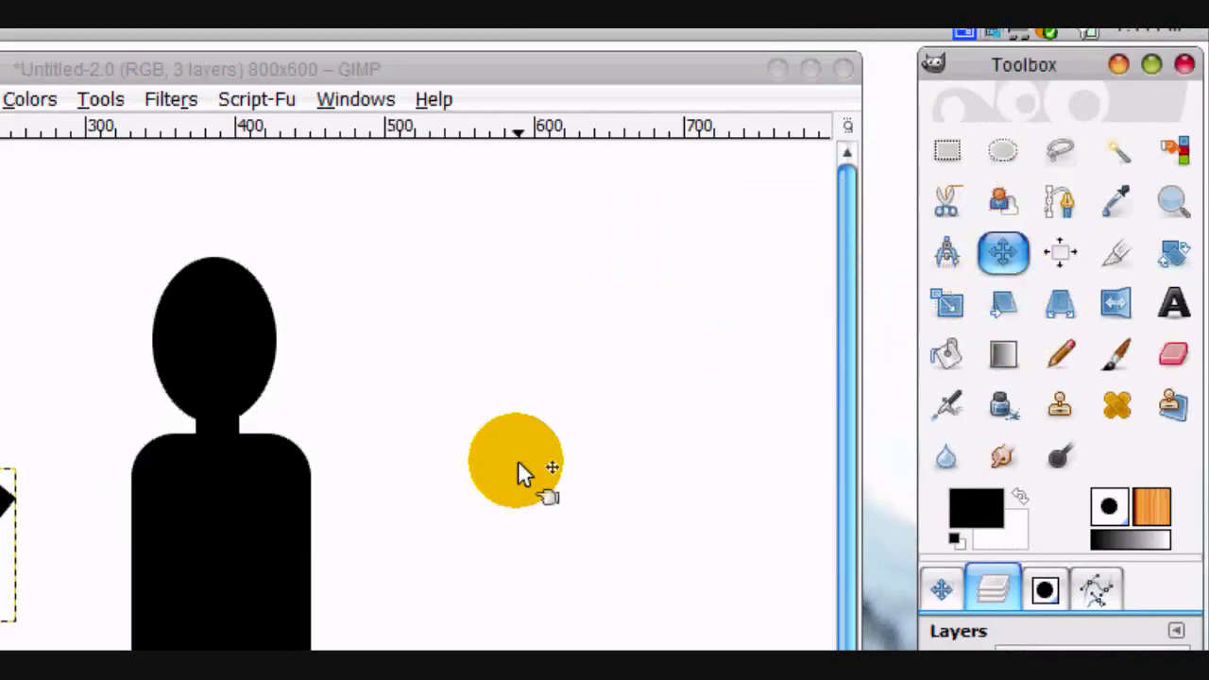
pyautogui.moveTo(0, 373); pyautogui.dragTo(49, 364)
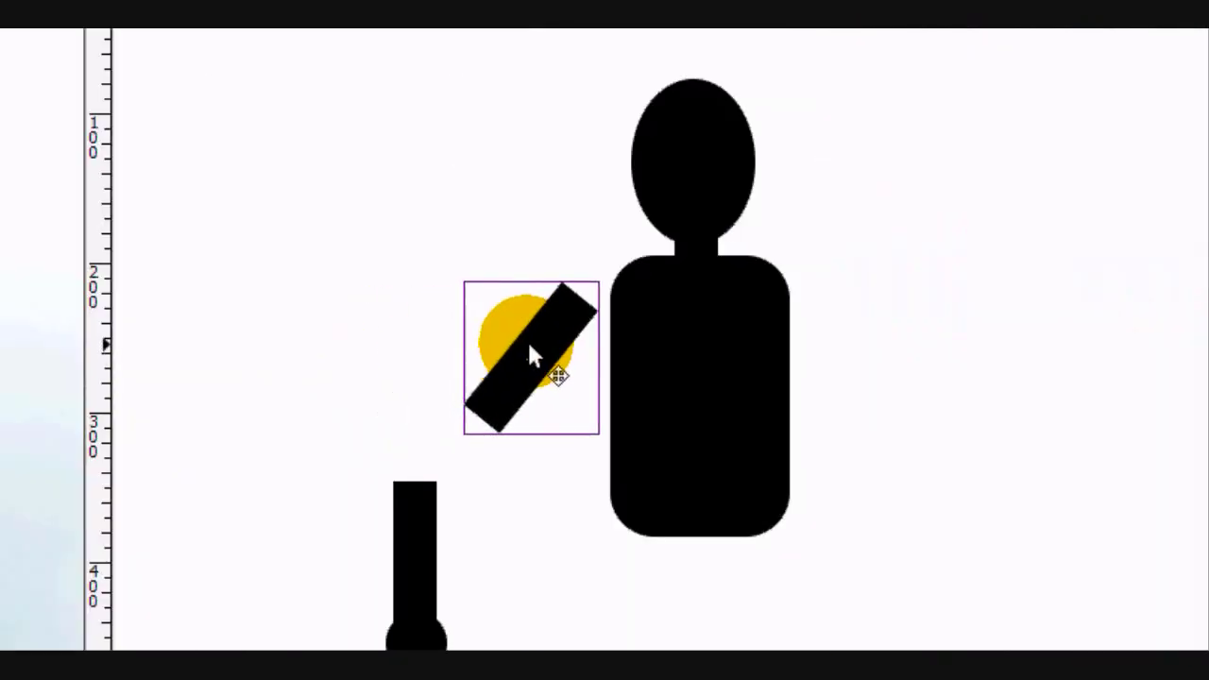
pyautogui.moveTo(529, 346); pyautogui.dragTo(586, 326)
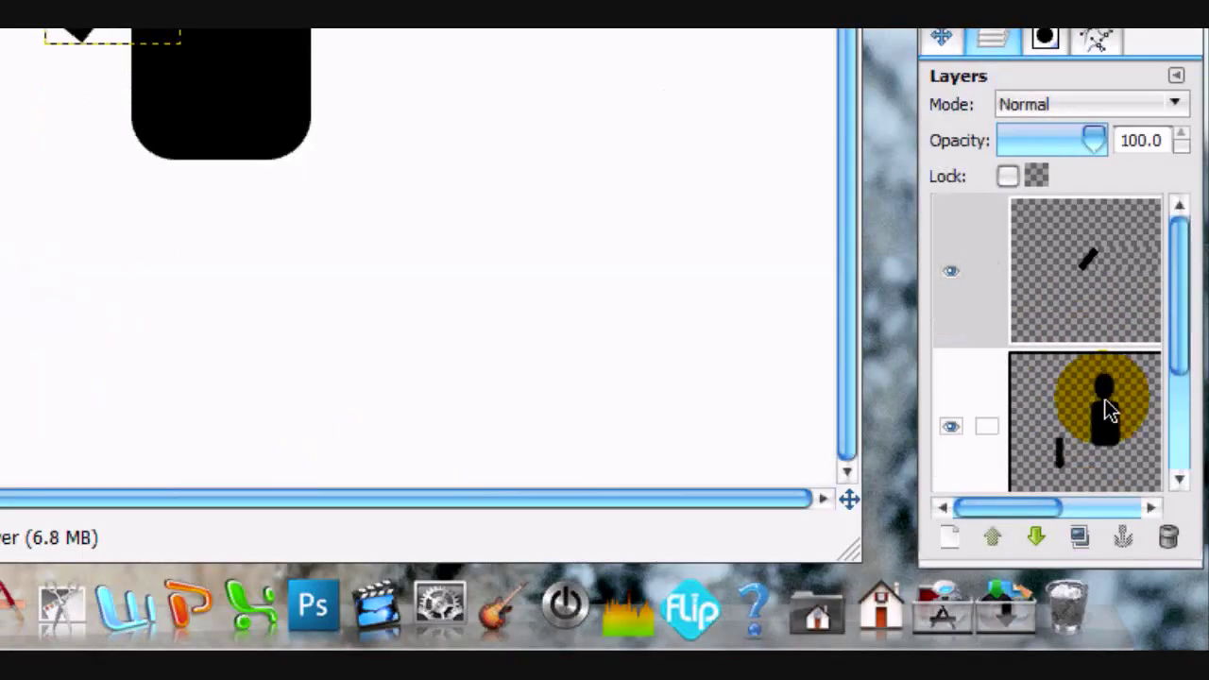
# Select the figure layer's opaque shapes and subtract the head and torso, leaving only the lower bar with its hand selected
pyautogui.click(1105, 567)
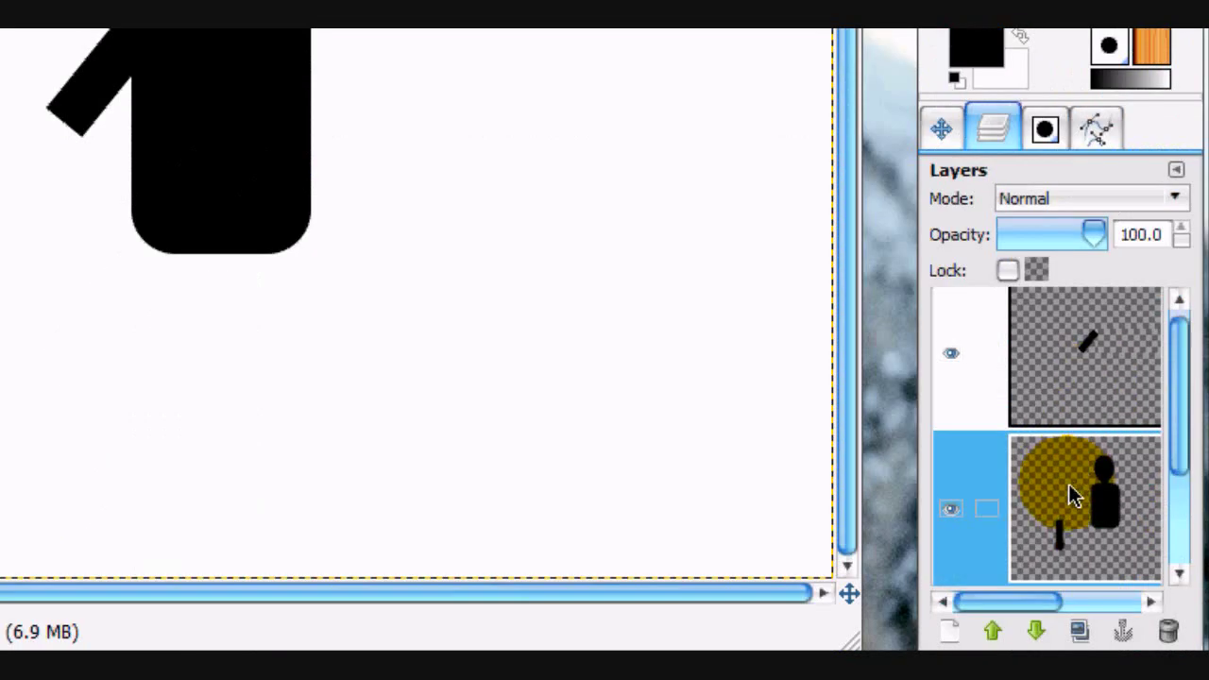
pyautogui.rightClick(1075, 498)
pyautogui.click(898, 373)
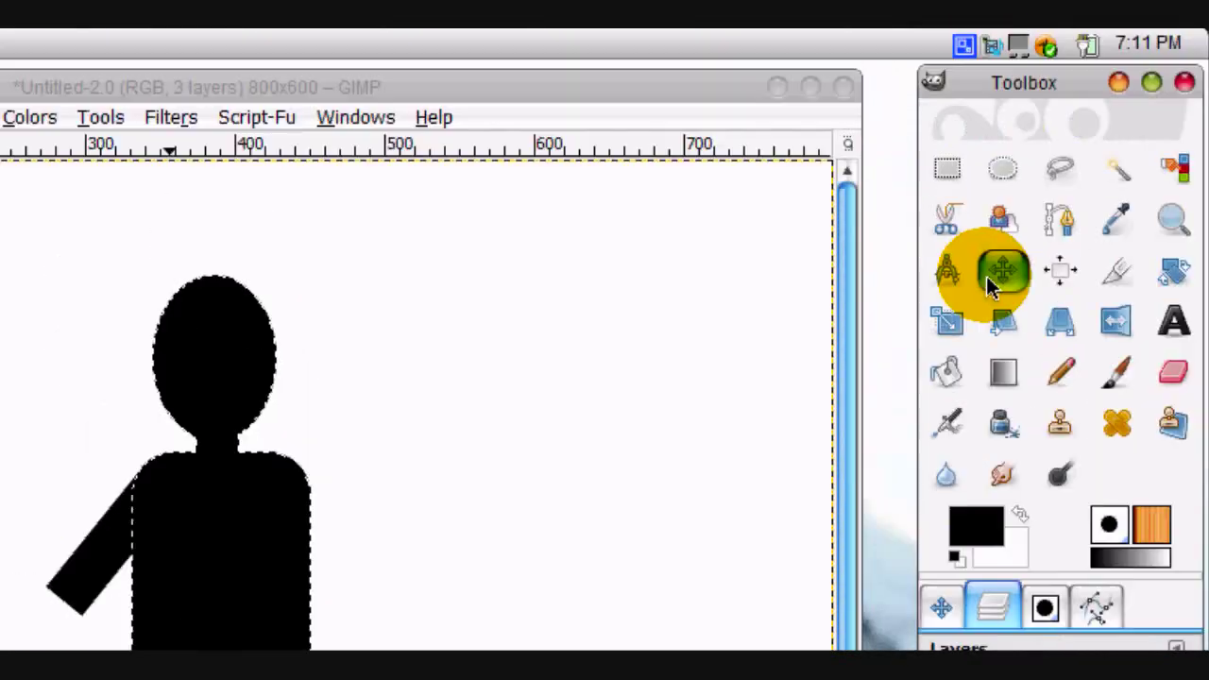
pyautogui.click(946, 170)
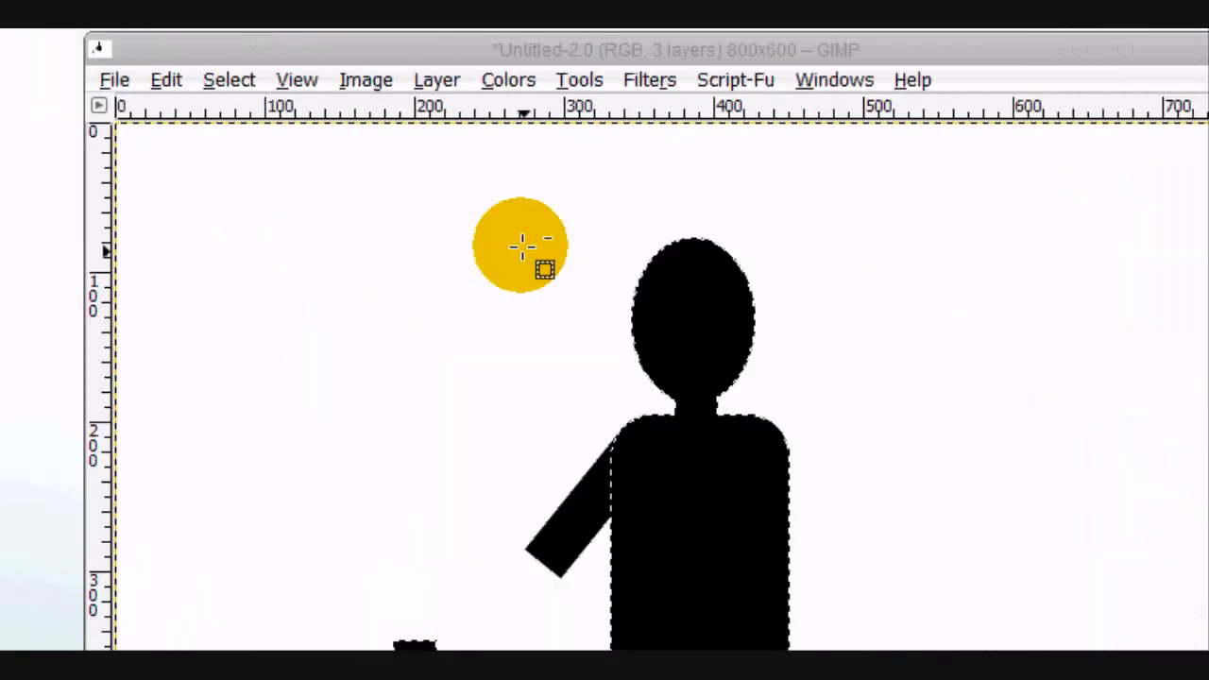
pyautogui.moveTo(525, 180); pyautogui.dragTo(930, 679)
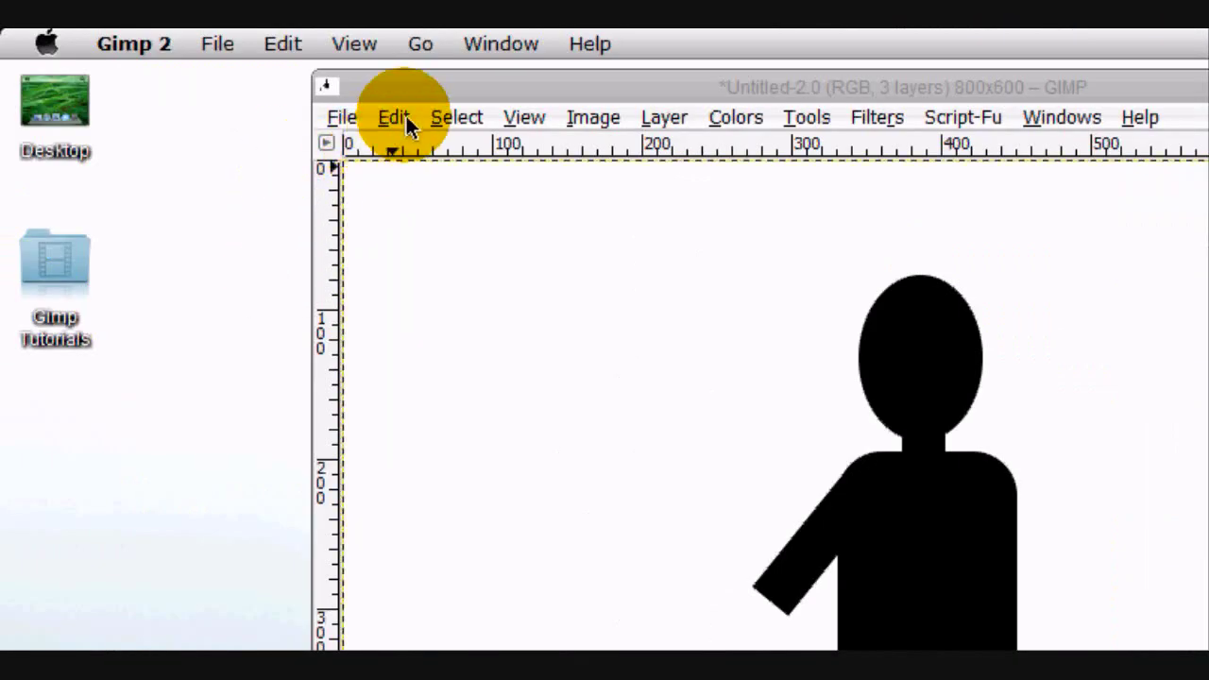
# Cut the lower bar with its round hand and paste it as a new layer
pyautogui.click(405, 113)
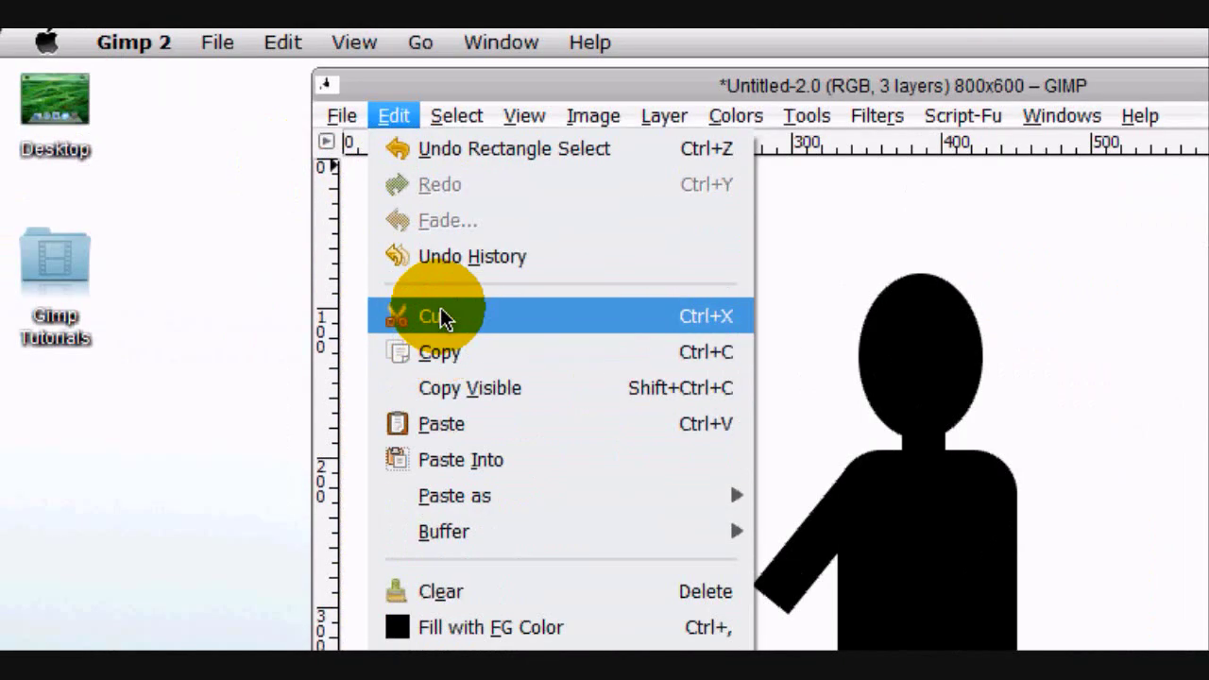
pyautogui.click(440, 315)
pyautogui.click(404, 122)
pyautogui.click(432, 425)
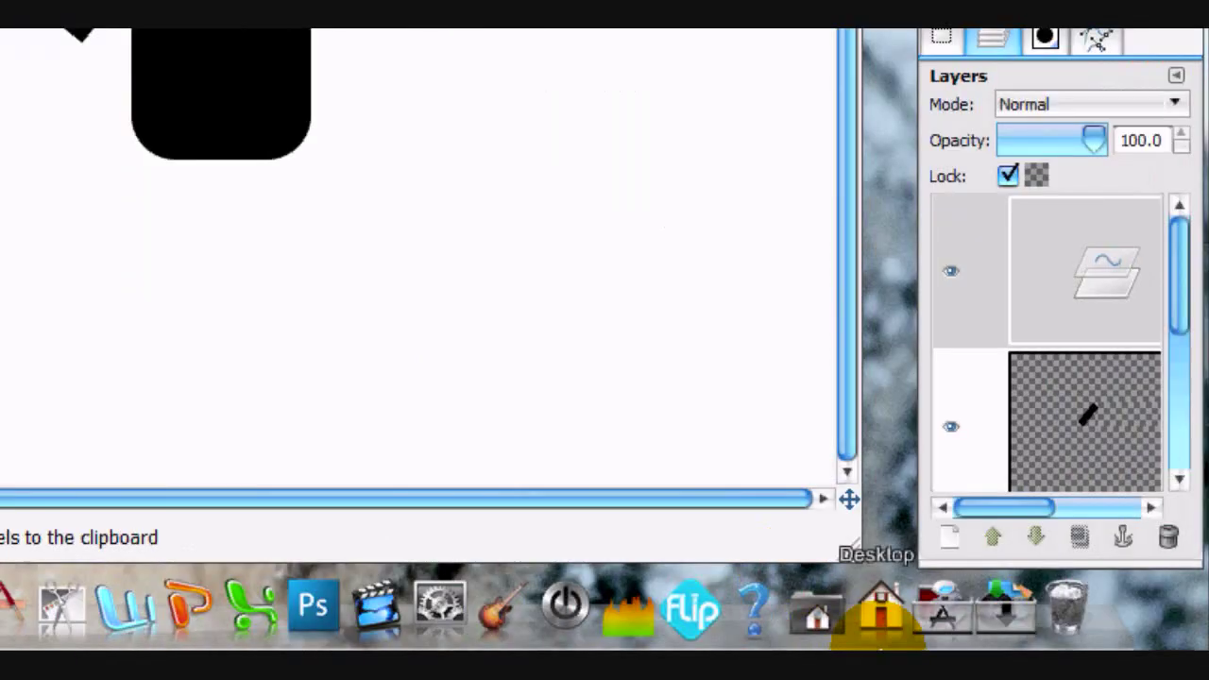
pyautogui.click(949, 537)
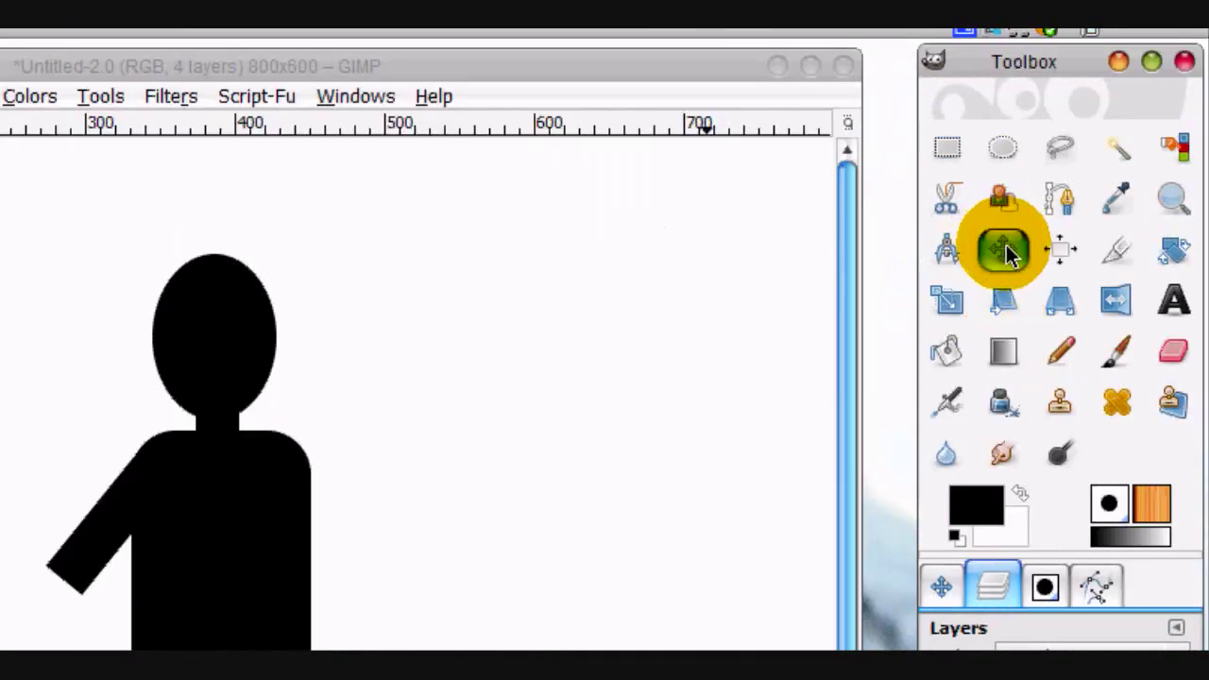
# Move the forearm piece to the lower end of the upper arm and rotate it so the hand points toward the torso
pyautogui.click(1008, 253)
pyautogui.moveTo(417, 357); pyautogui.dragTo(551, 273)
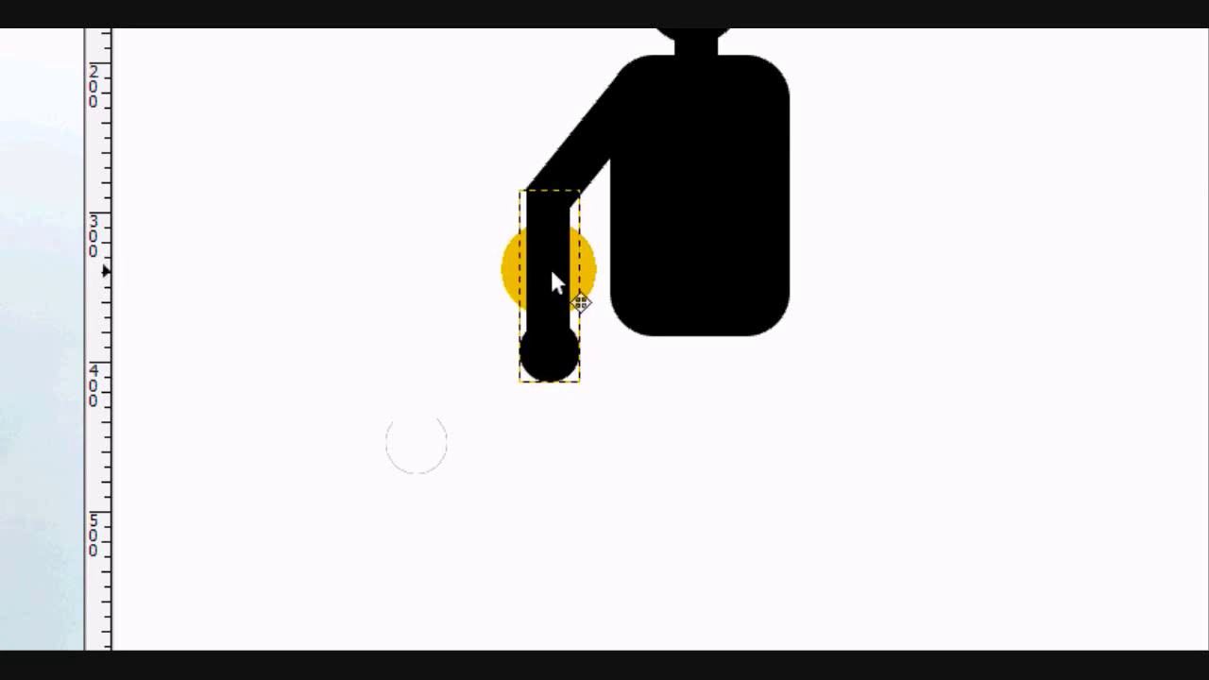
pyautogui.click(1020, 199)
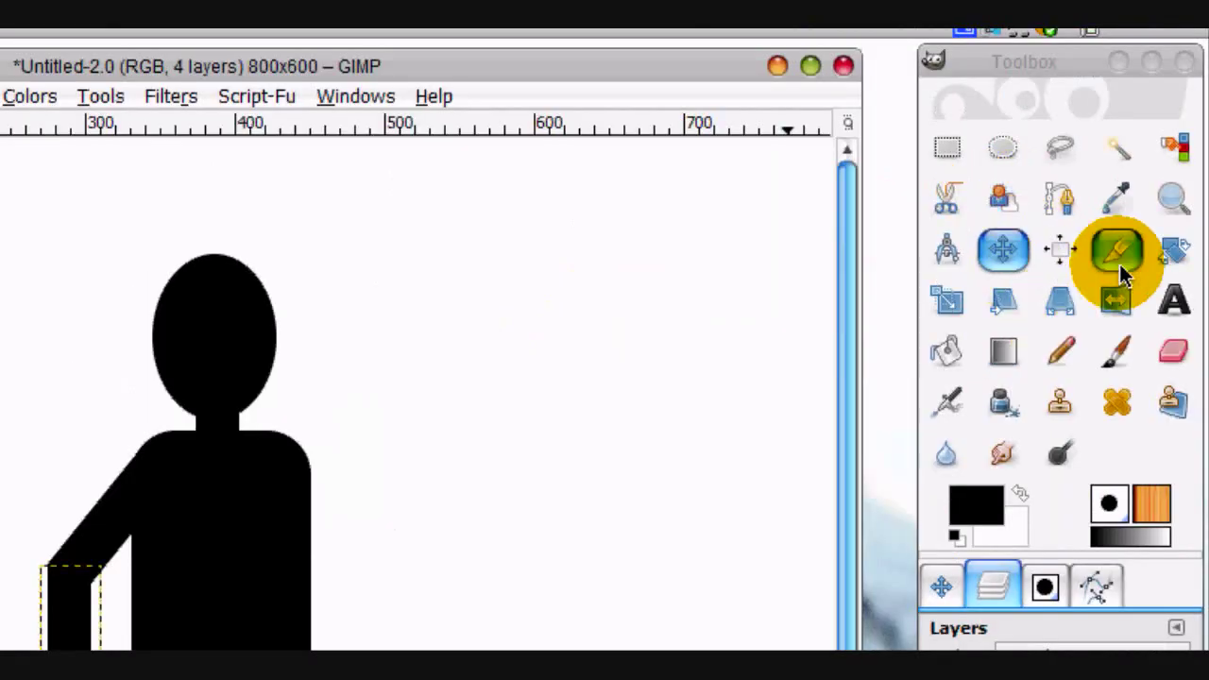
pyautogui.click(1172, 248)
pyautogui.moveTo(324, 491); pyautogui.dragTo(348, 365)
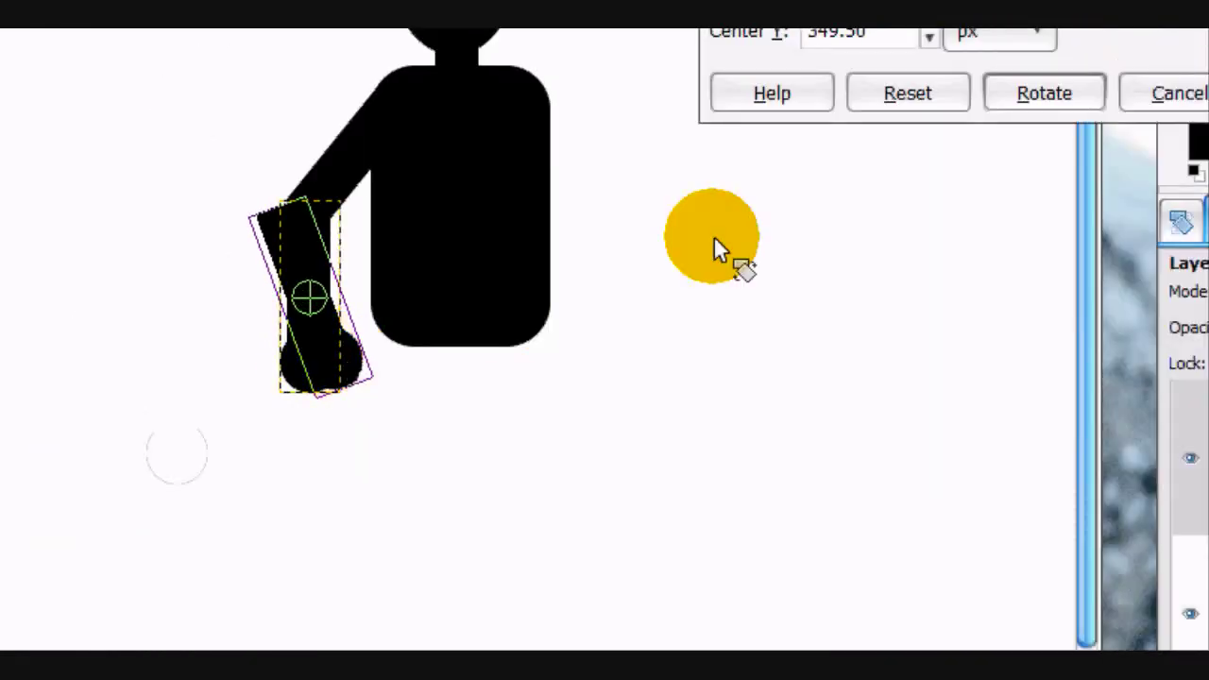
pyautogui.click(1044, 93)
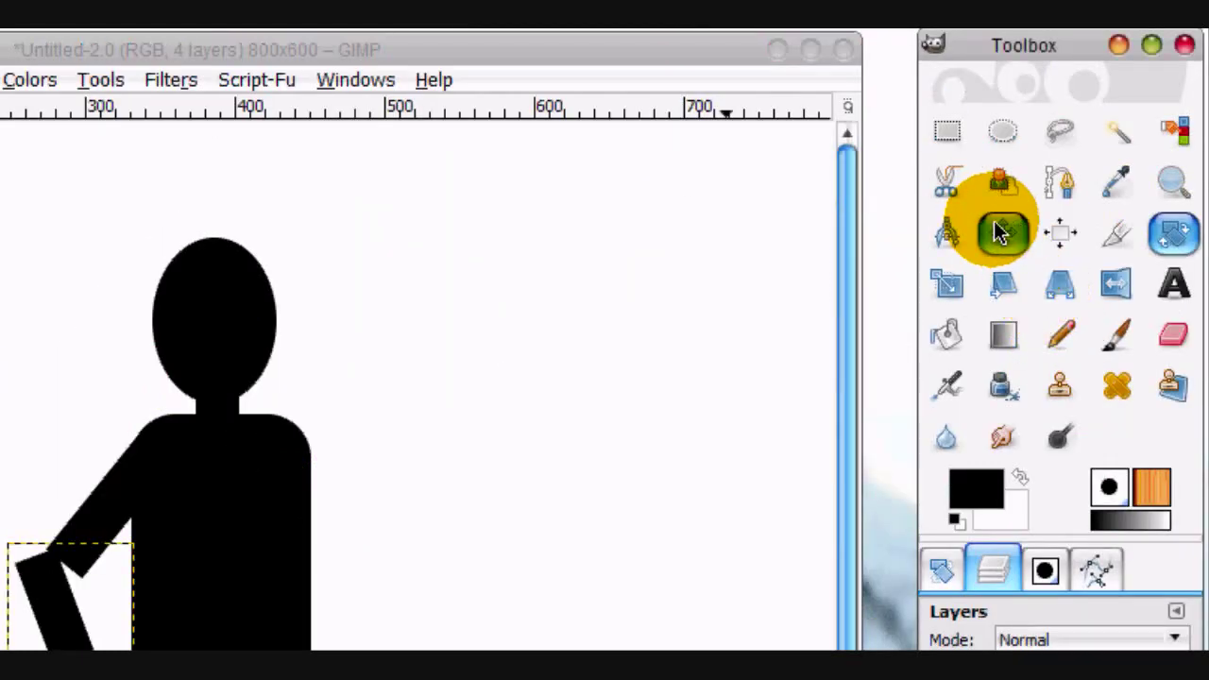
# Reposition the rotated forearm so its top corner lines up with the upper arm's end and forms the elbow
pyautogui.click(1002, 233)
pyautogui.moveTo(131, 573); pyautogui.dragTo(74, 579)
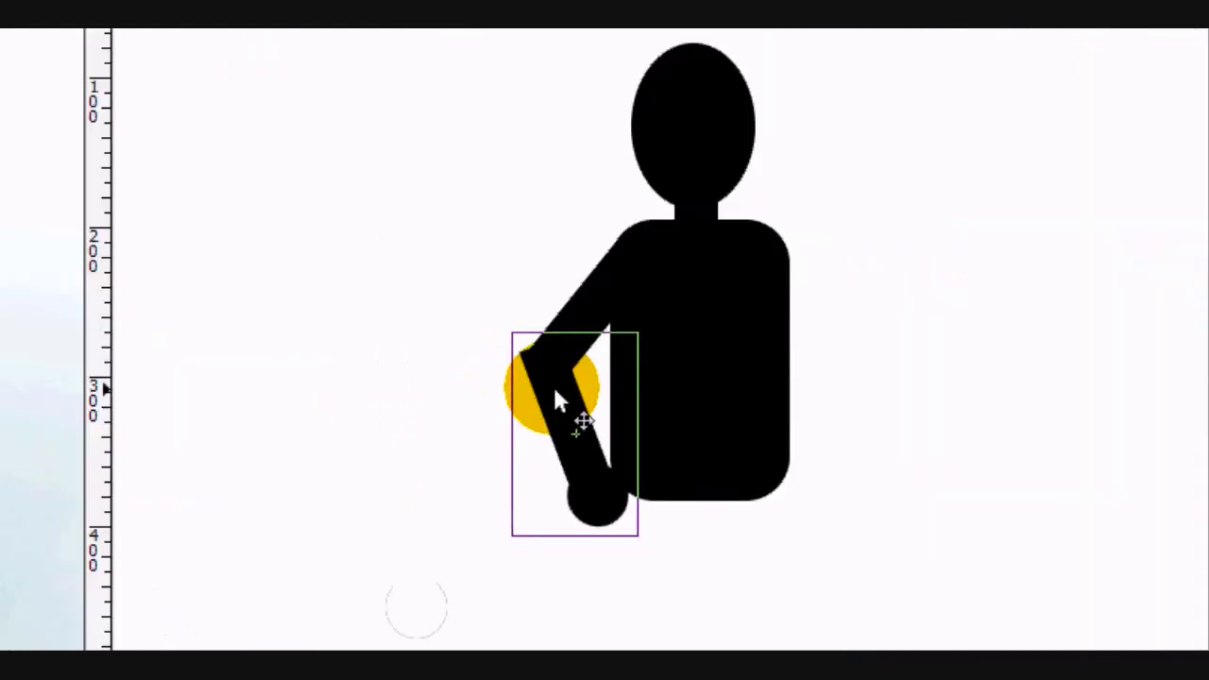
pyautogui.moveTo(555, 391); pyautogui.dragTo(561, 392)
# Merge the arm layers down into the figure layer and add a new layer filled with transparency
pyautogui.click(978, 364)
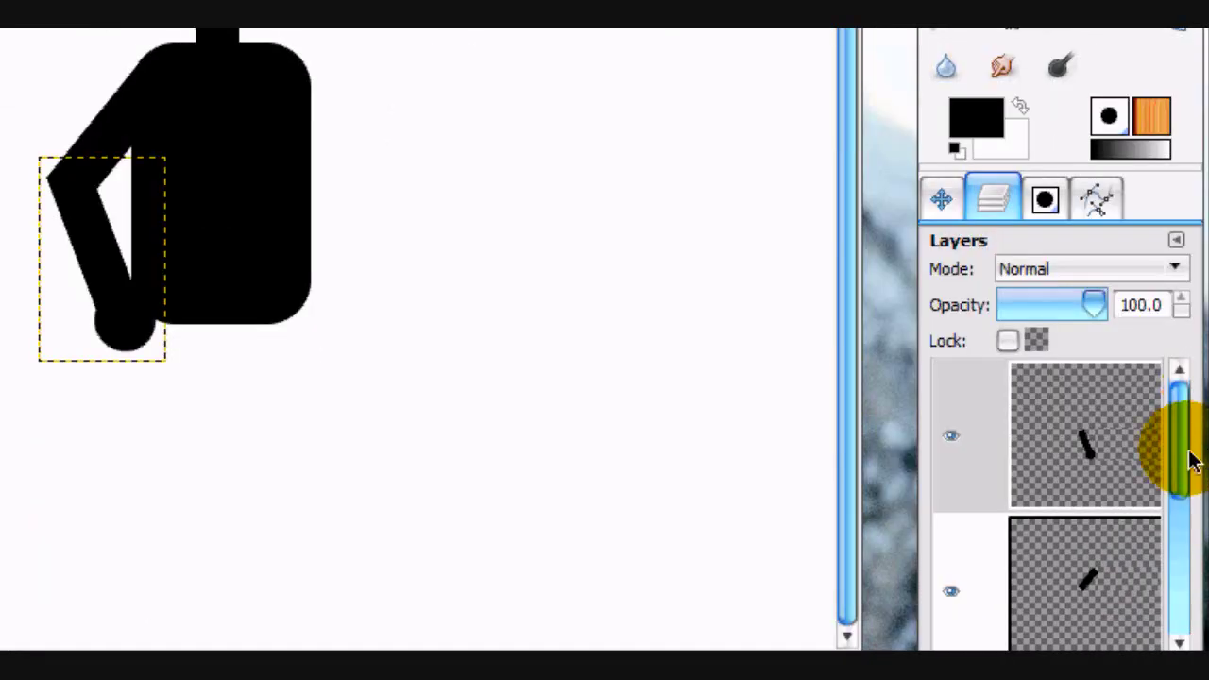
pyautogui.rightClick(1093, 624)
pyautogui.click(912, 250)
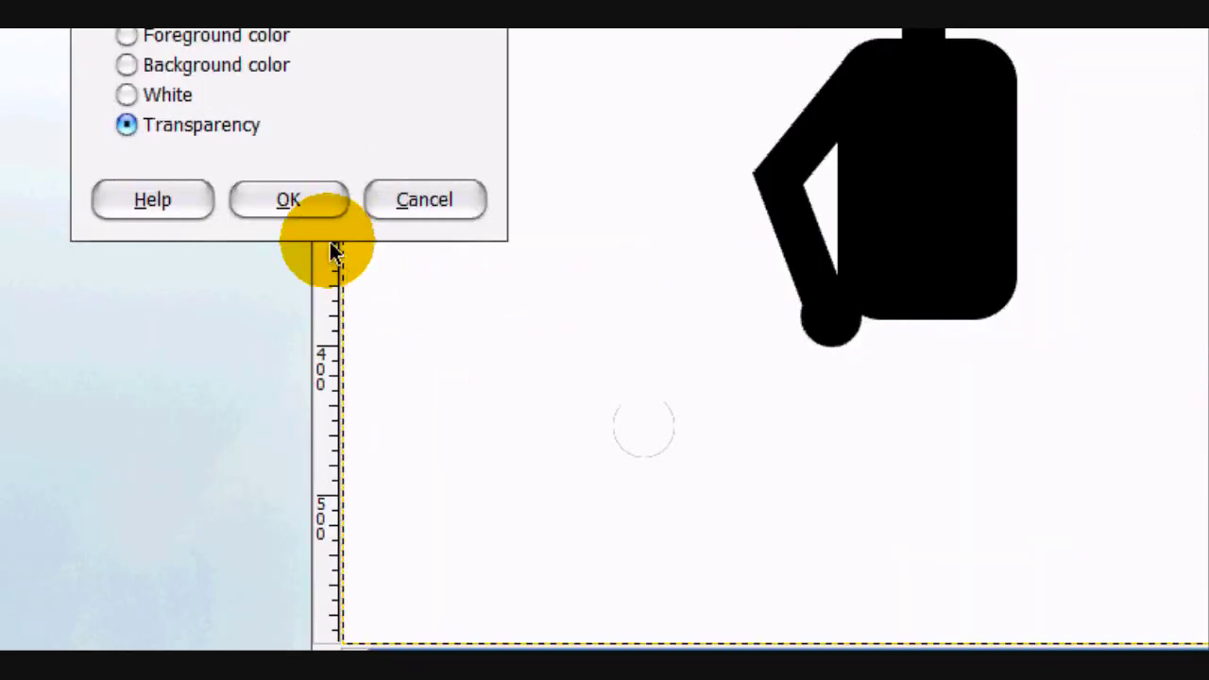
pyautogui.click(289, 200)
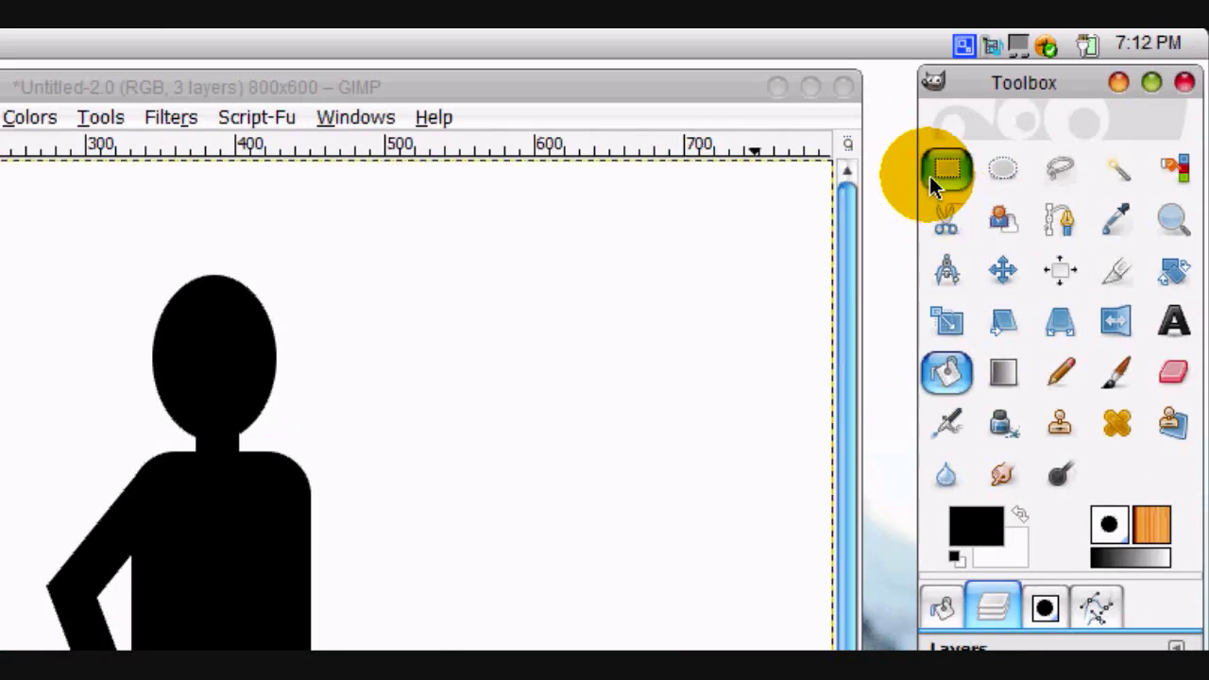
# Draw a tall rectangular selection in replace mode beside the torso, on the side without an arm, for the second upper arm
pyautogui.click(947, 114)
pyautogui.click(941, 371)
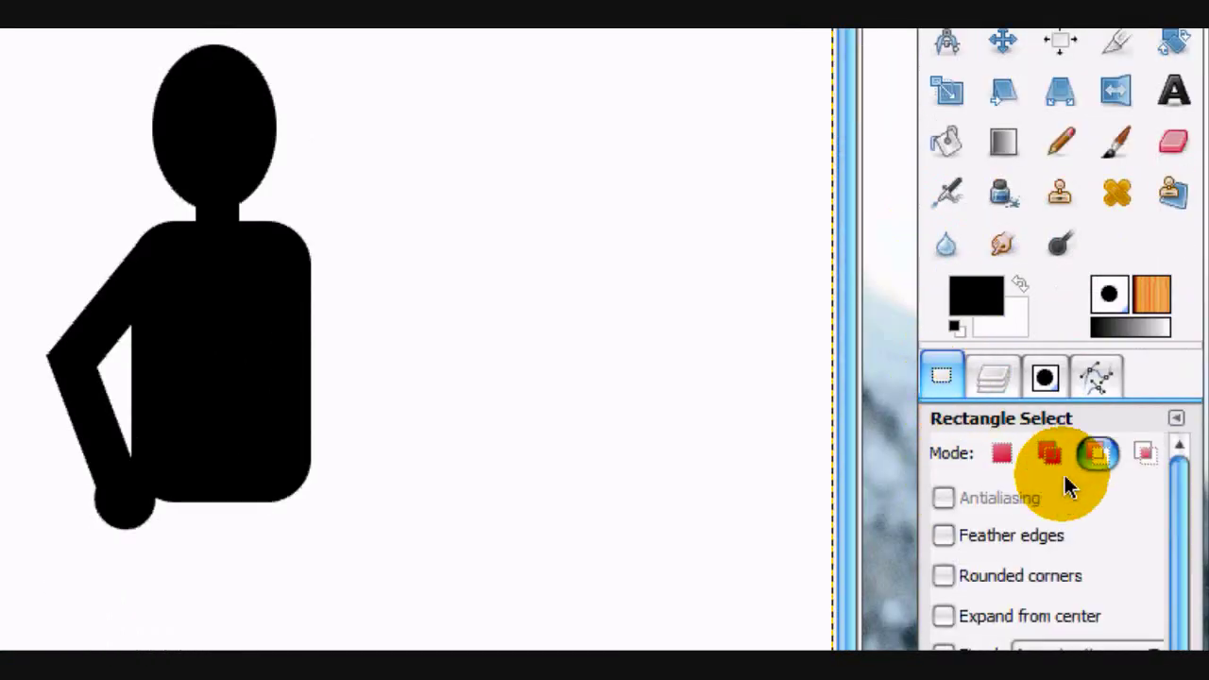
pyautogui.click(1004, 454)
pyautogui.moveTo(423, 234); pyautogui.dragTo(491, 383)
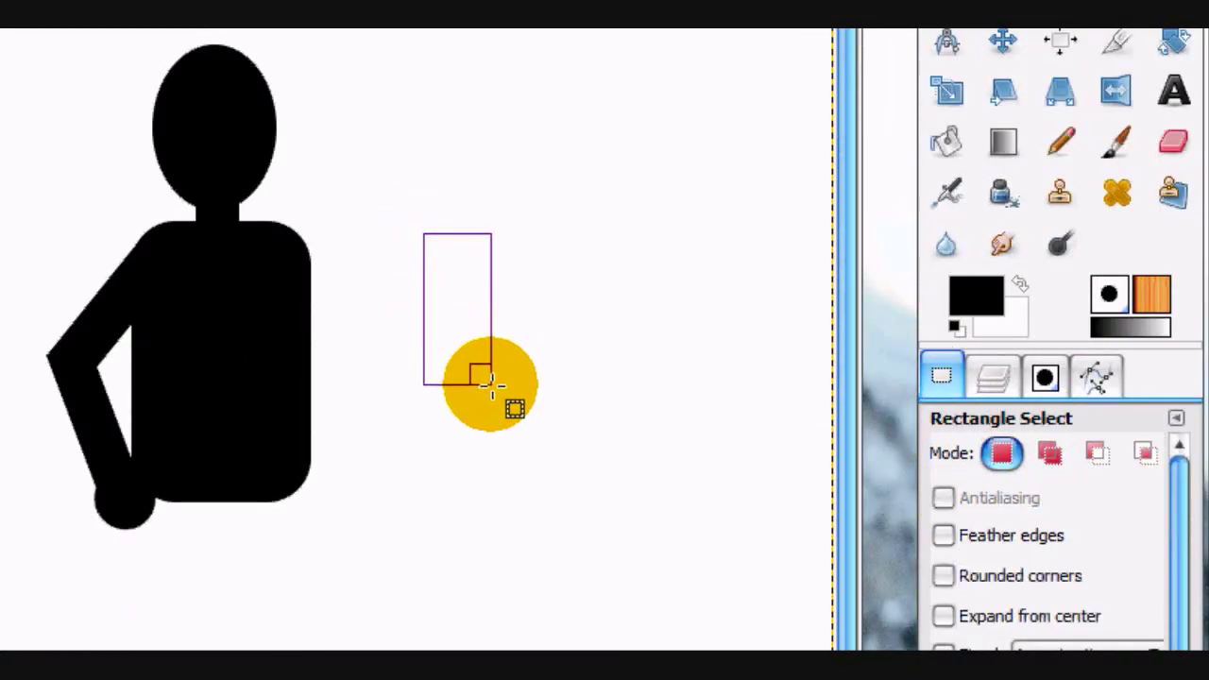
pyautogui.click(947, 141)
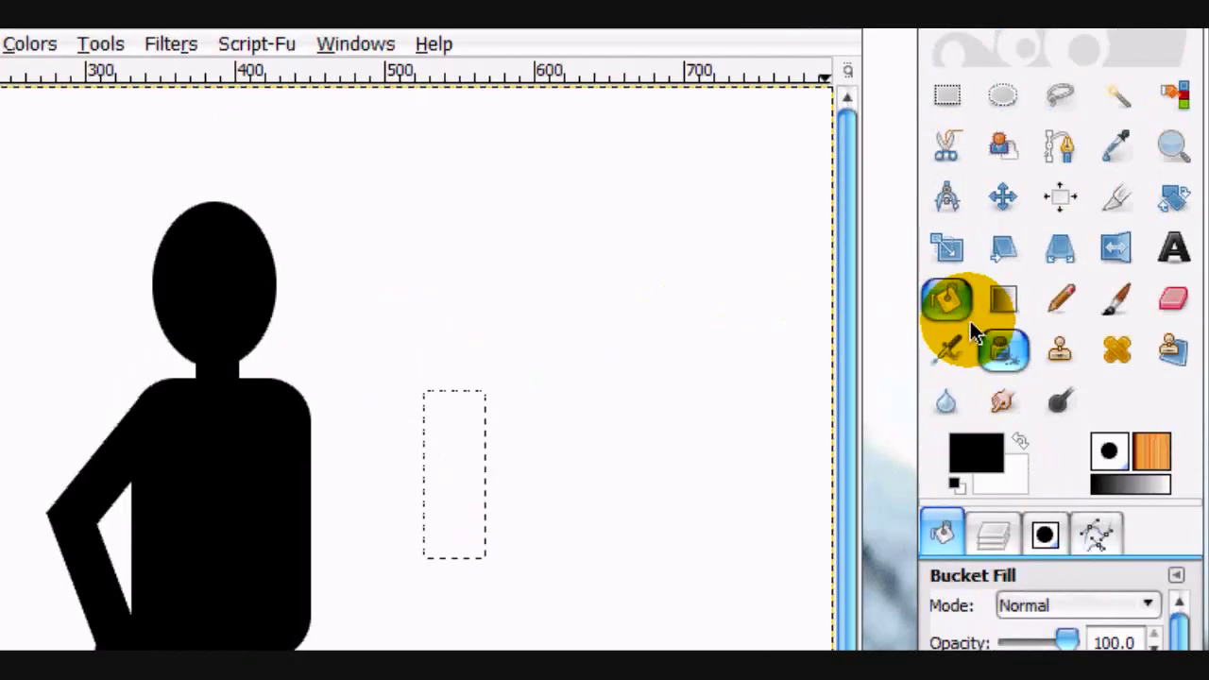
# Narrow the upper-arm selection by subtracting a thin vertical strip along its outer edge
pyautogui.click(947, 95)
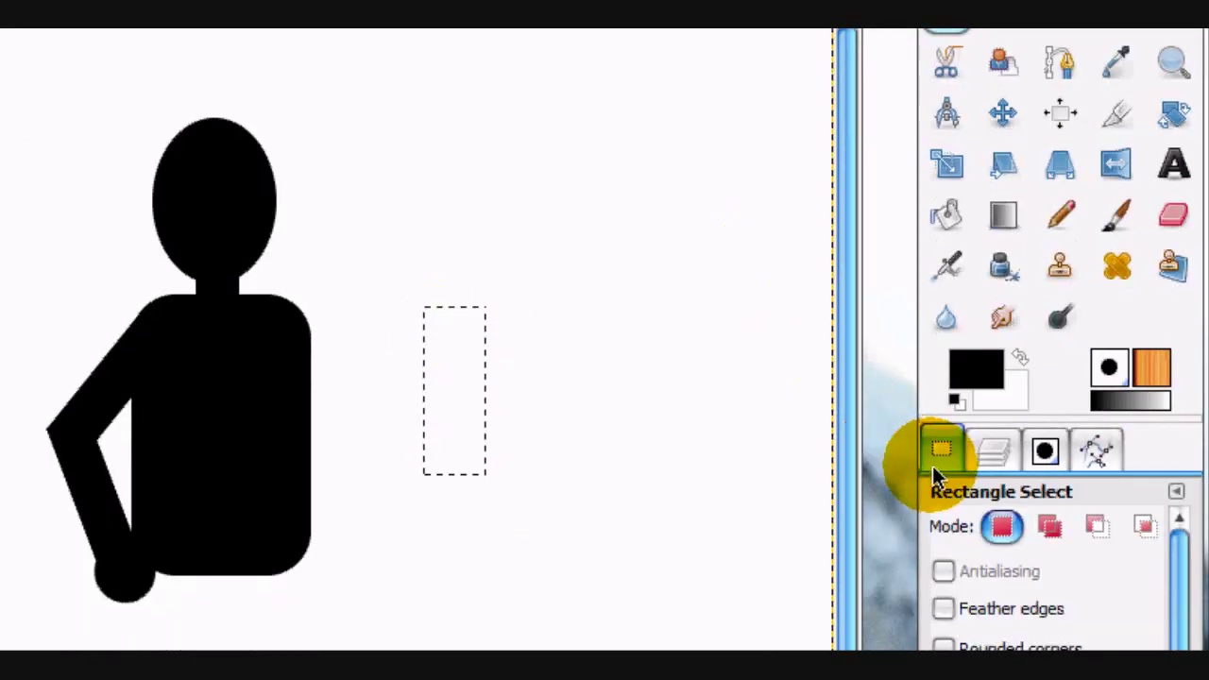
pyautogui.click(1038, 601)
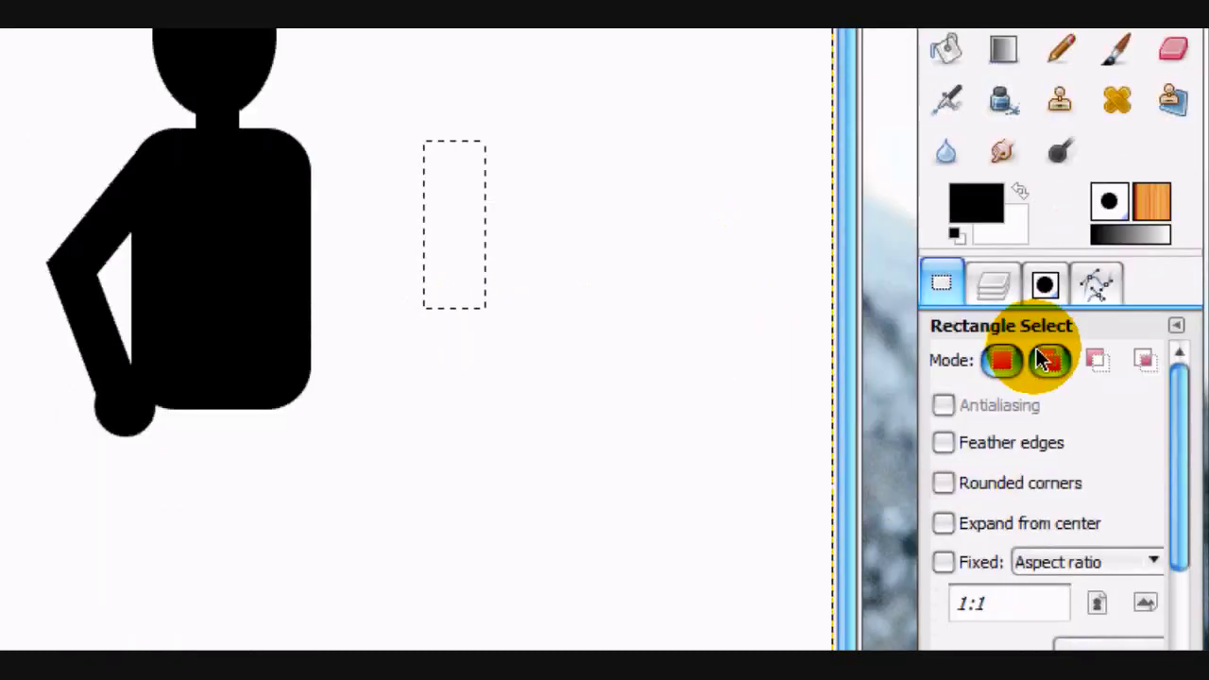
pyautogui.click(1096, 362)
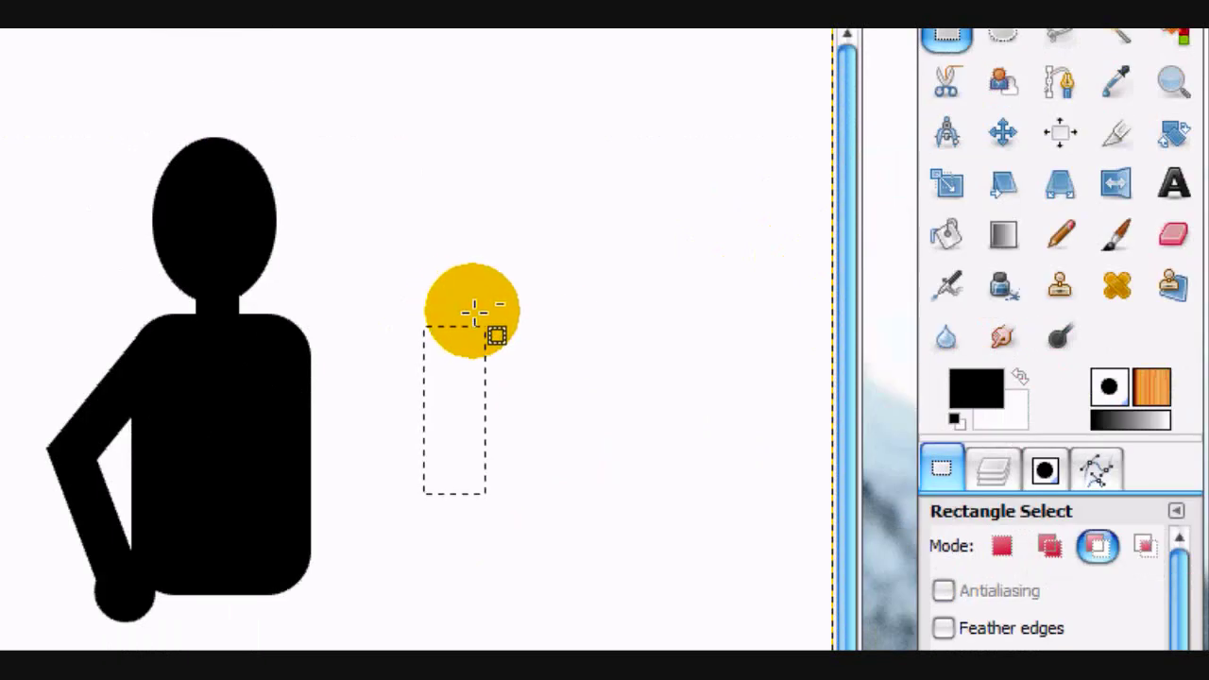
pyautogui.moveTo(475, 311); pyautogui.dragTo(504, 513)
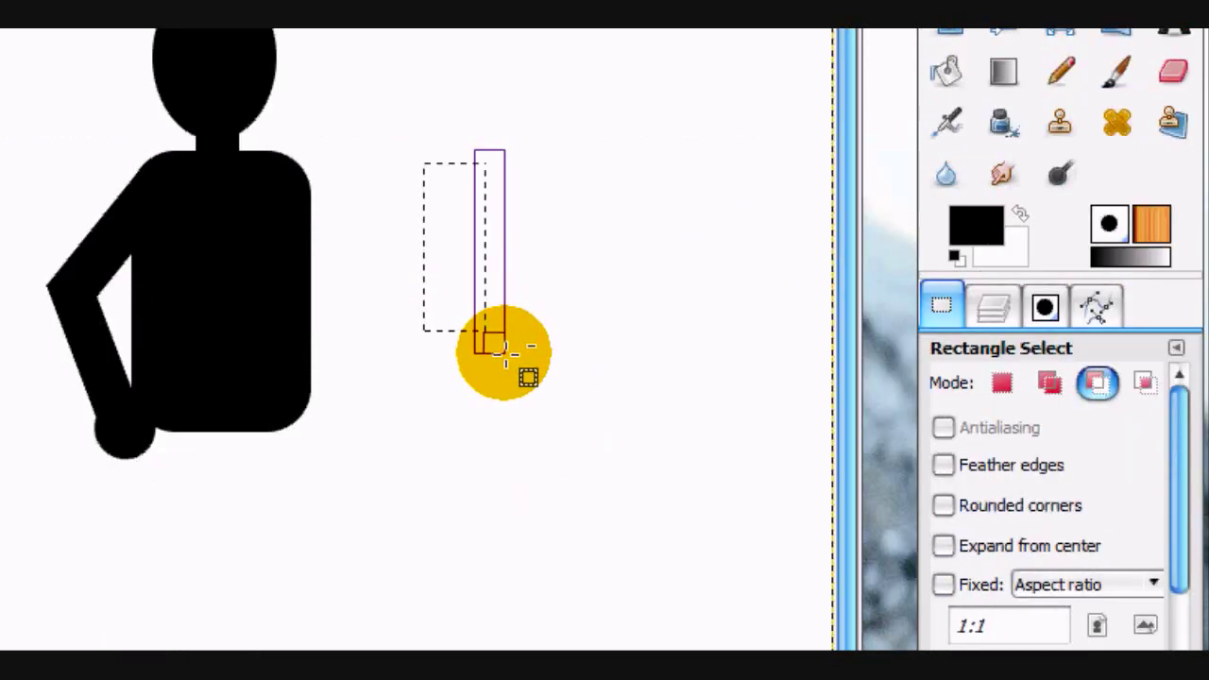
pyautogui.moveTo(499, 352); pyautogui.dragTo(500, 355)
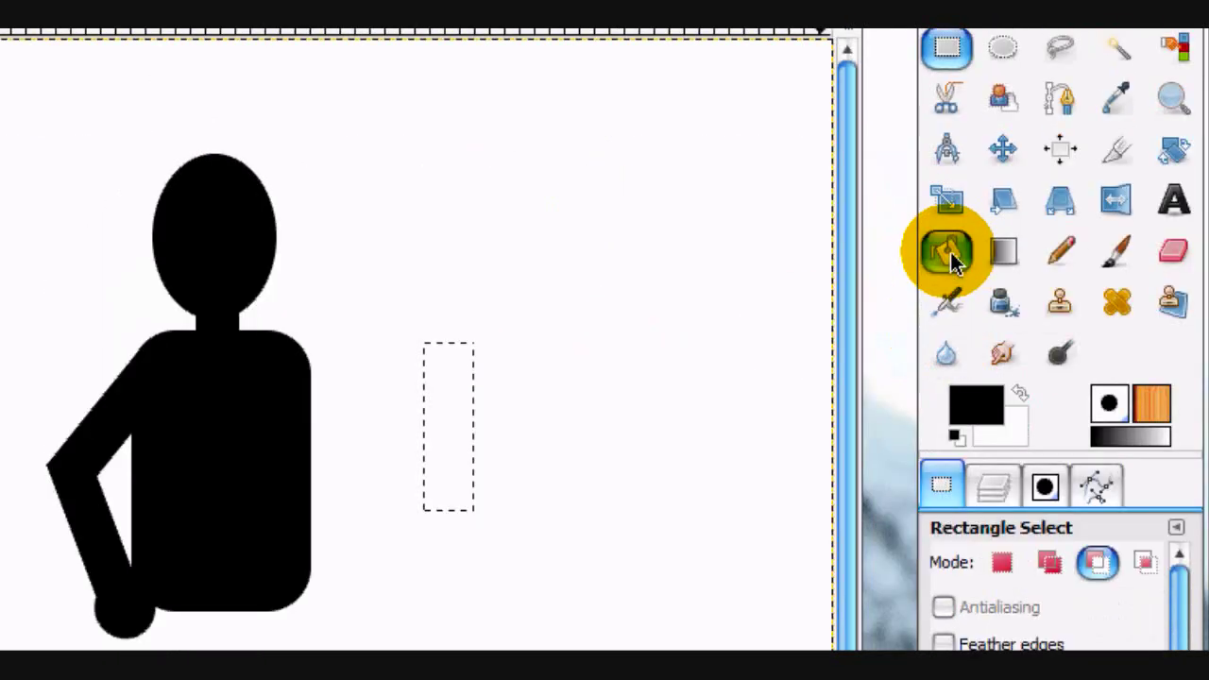
# Fill the narrowed selection with black and add a new layer filled with transparency
pyautogui.click(947, 71)
pyautogui.click(982, 487)
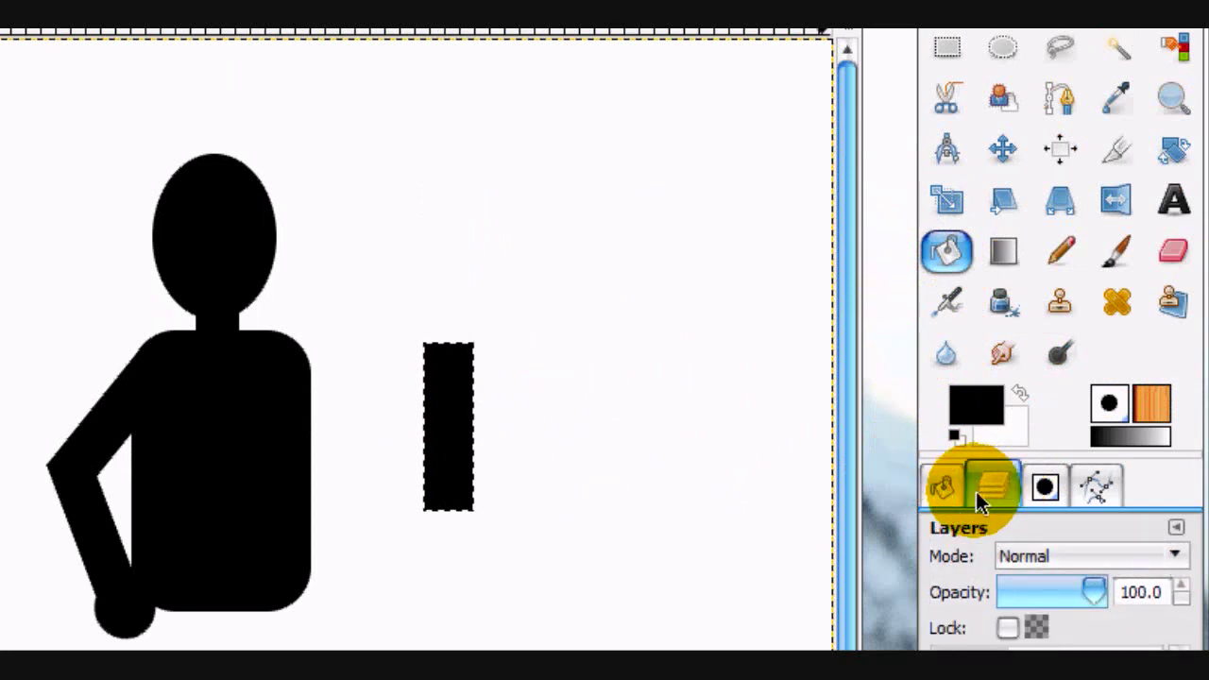
pyautogui.click(941, 487)
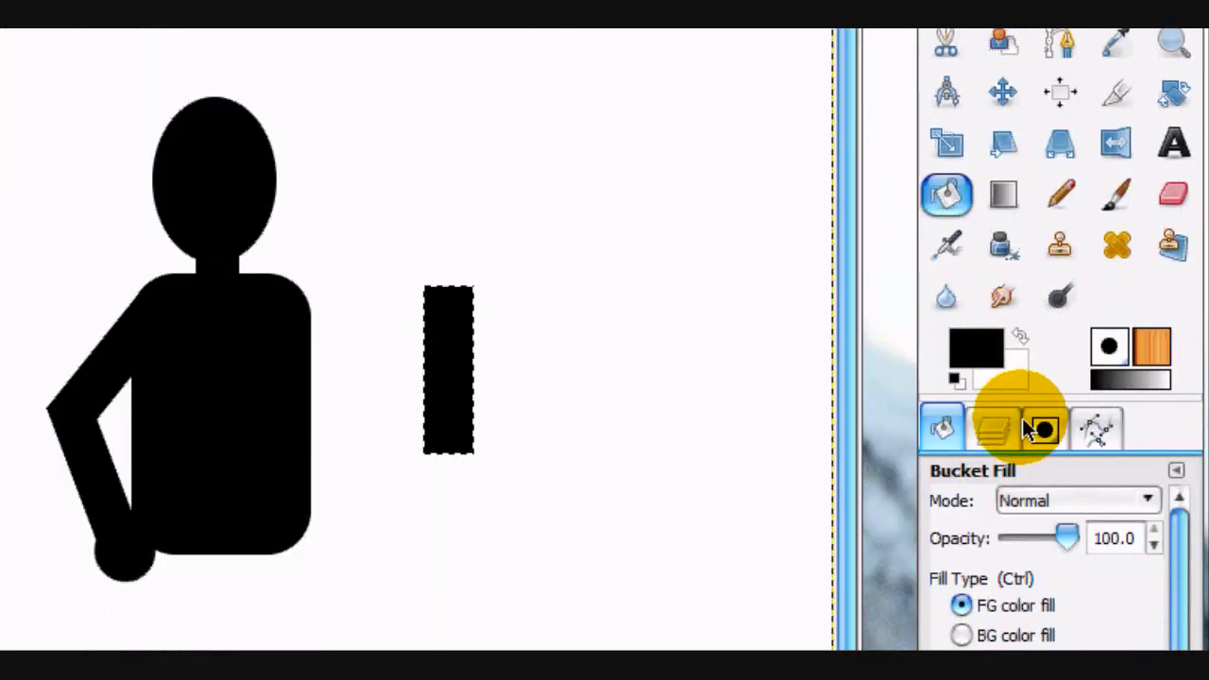
pyautogui.click(992, 329)
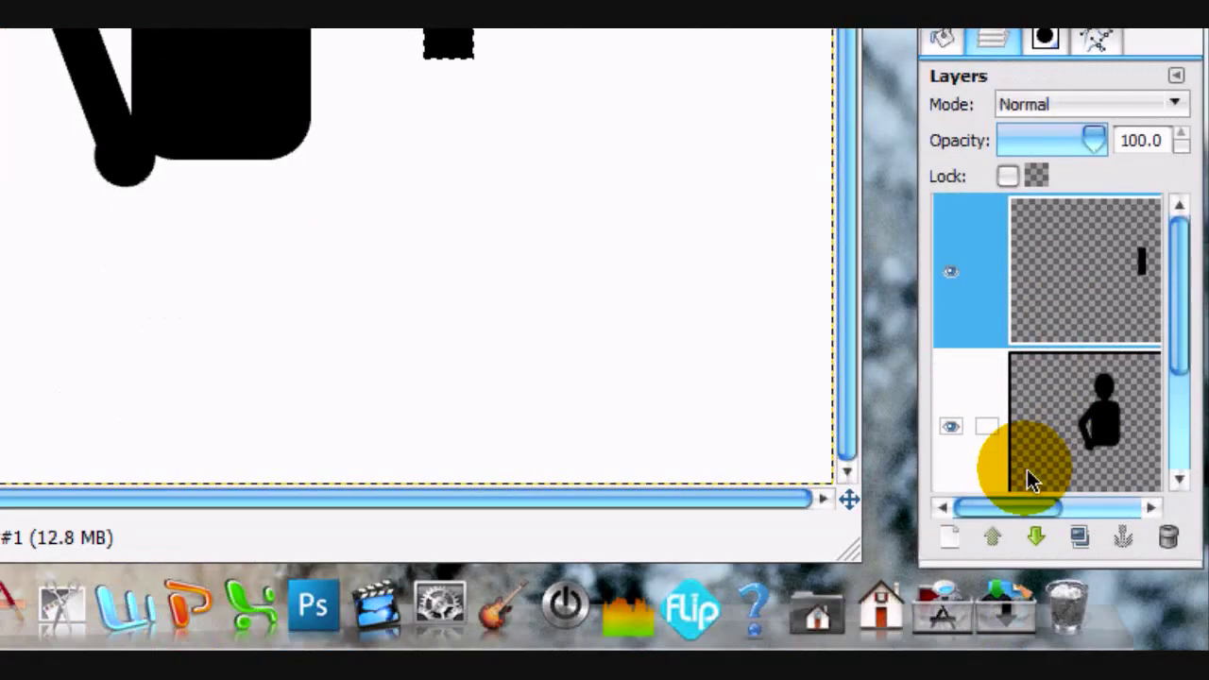
pyautogui.click(948, 536)
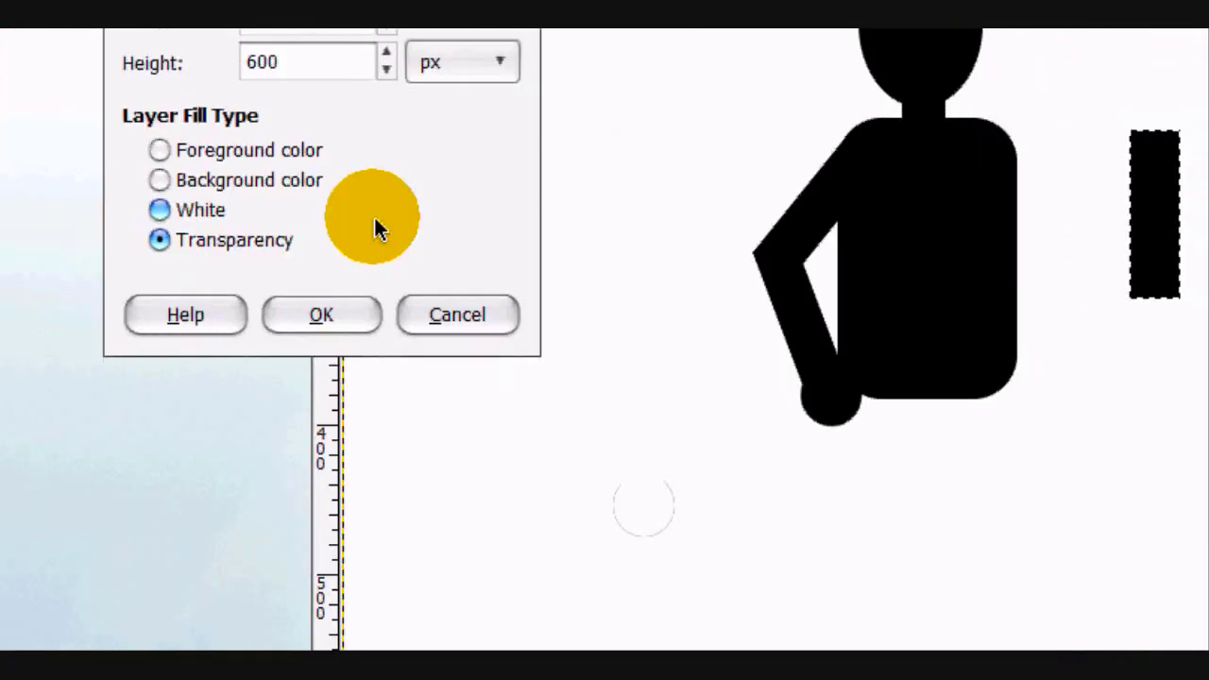
pyautogui.click(315, 318)
# Draw a vertical rectangular selection of about 36 × 124 px below the black bar and fill it with black as the forearm
pyautogui.click(945, 168)
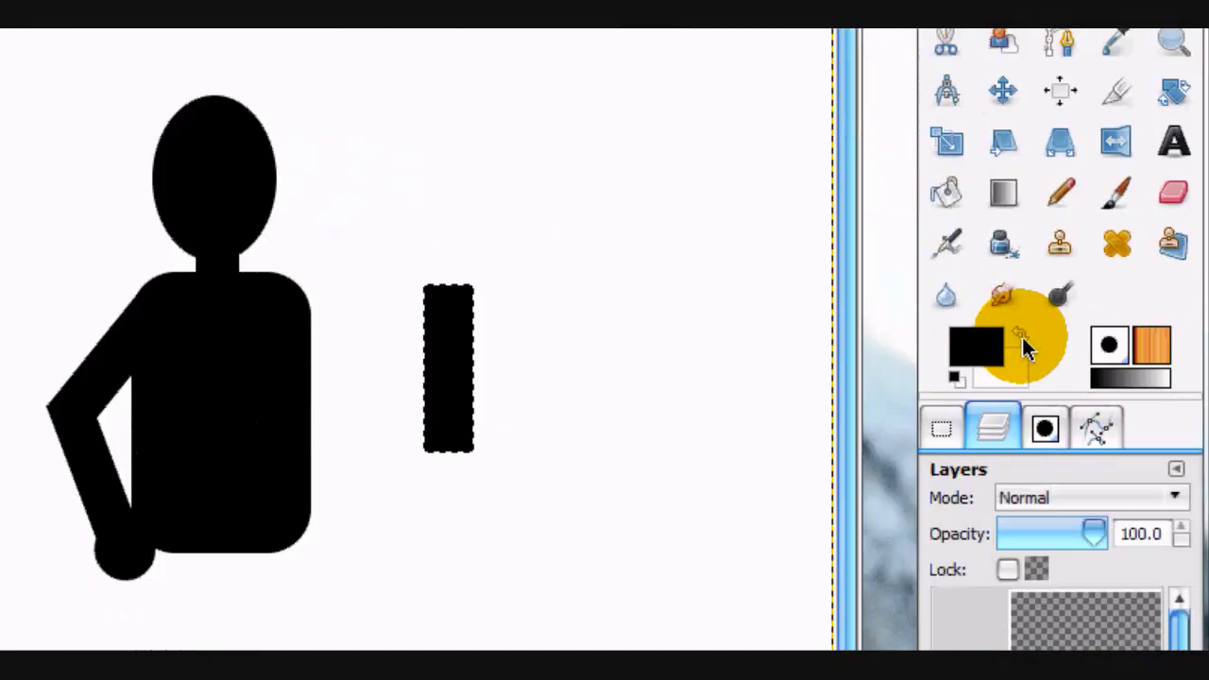
pyautogui.click(939, 430)
pyautogui.click(990, 202)
pyautogui.moveTo(437, 278); pyautogui.dragTo(506, 363)
pyautogui.moveTo(508, 482); pyautogui.dragTo(485, 501)
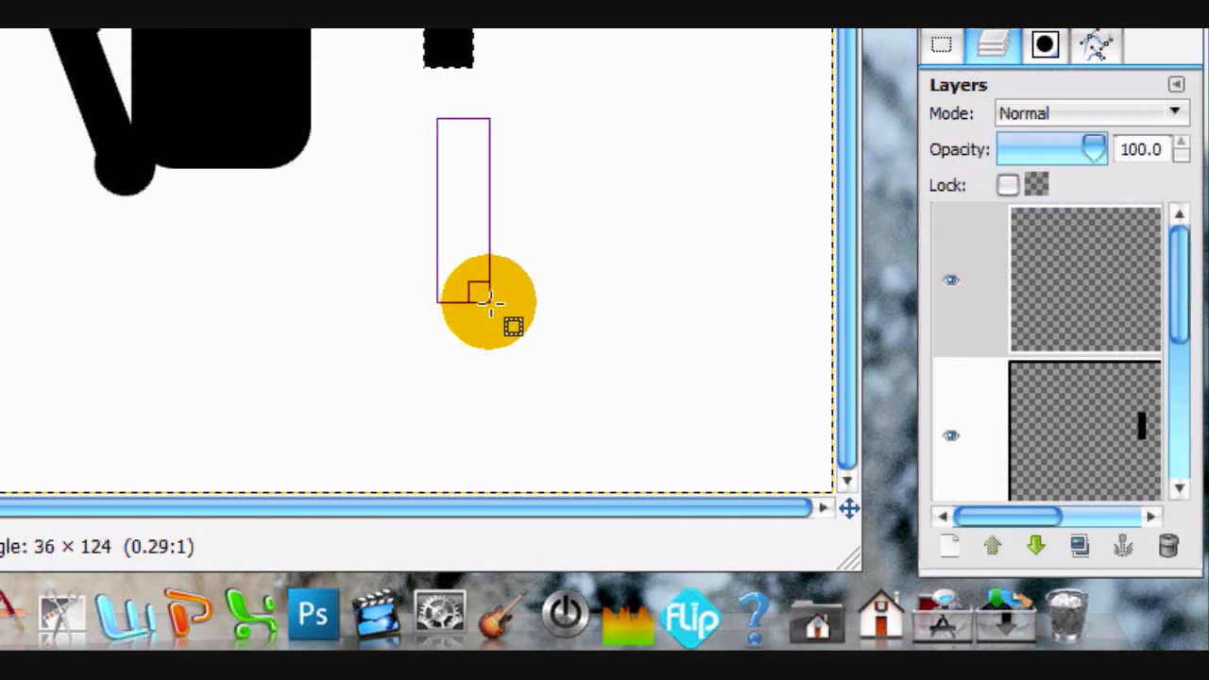
pyautogui.moveTo(488, 301); pyautogui.dragTo(488, 300)
pyautogui.click(946, 215)
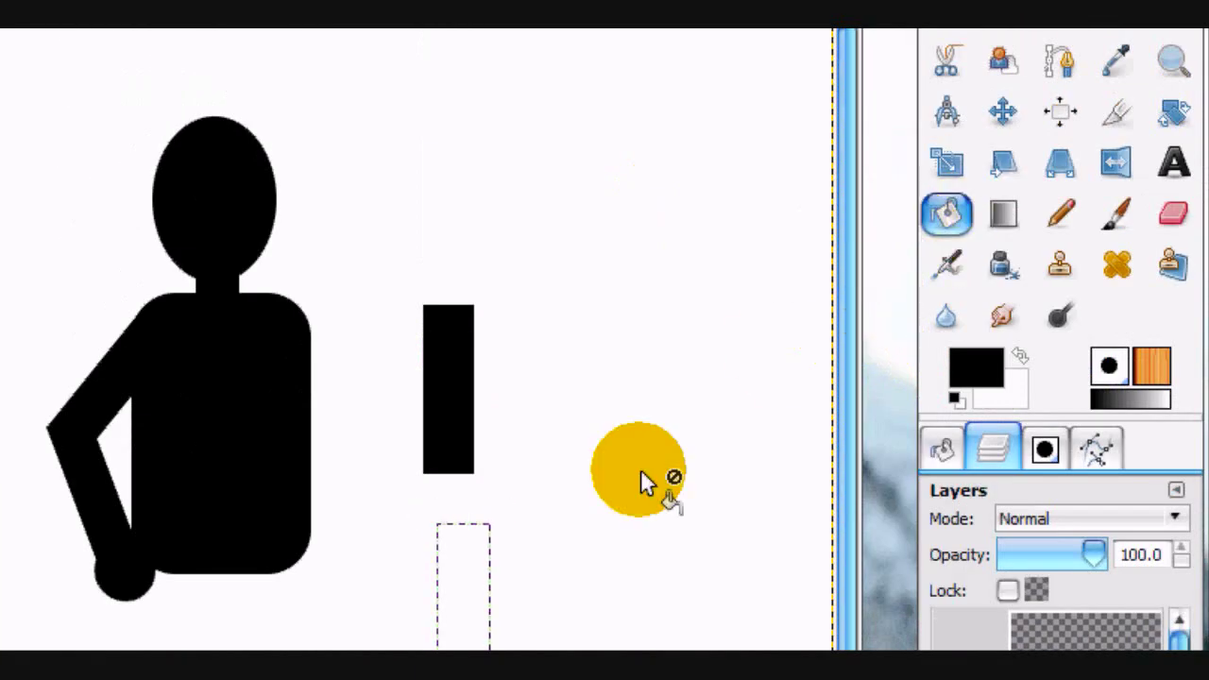
pyautogui.click(470, 435)
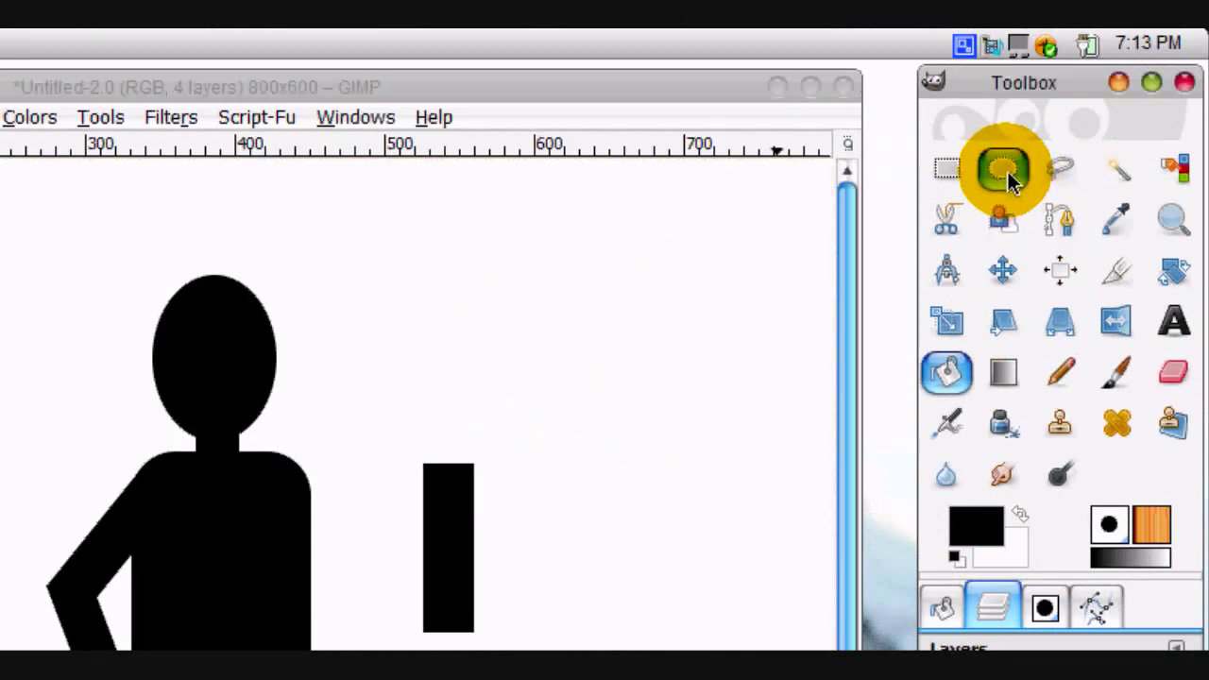
# Add a black-filled circle over the forearm bar's lower end as the hand and clear the selection
pyautogui.click(999, 167)
pyautogui.moveTo(427, 495); pyautogui.dragTo(489, 551)
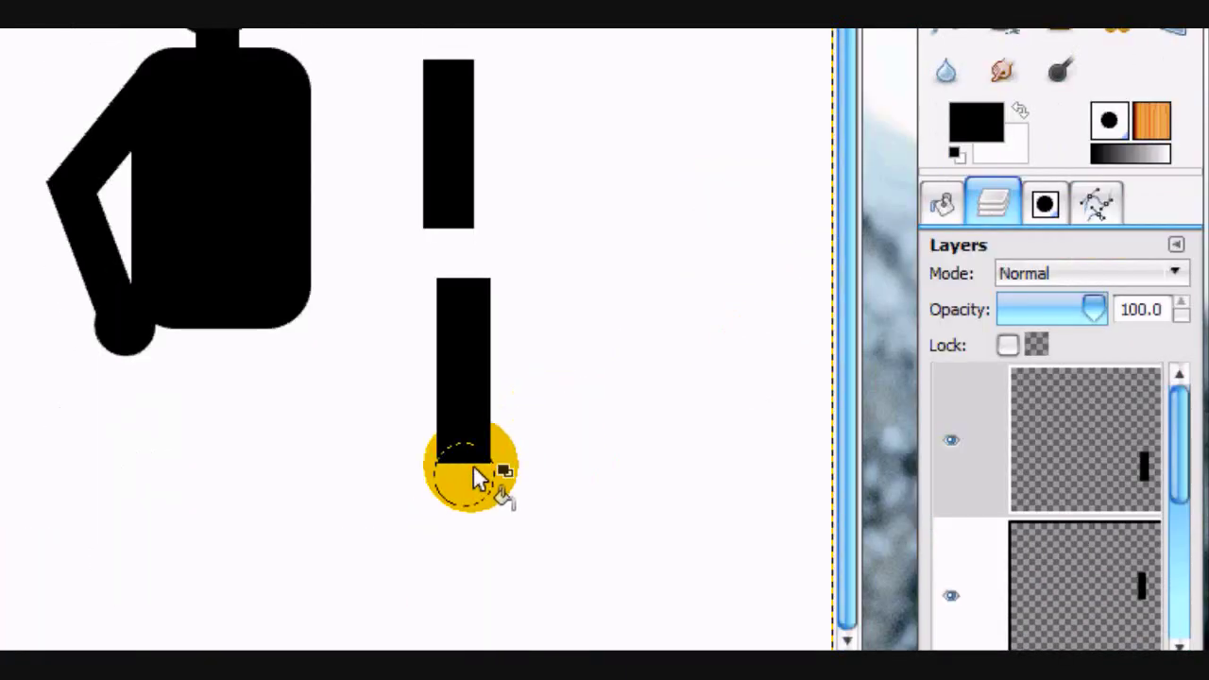
pyautogui.click(475, 479)
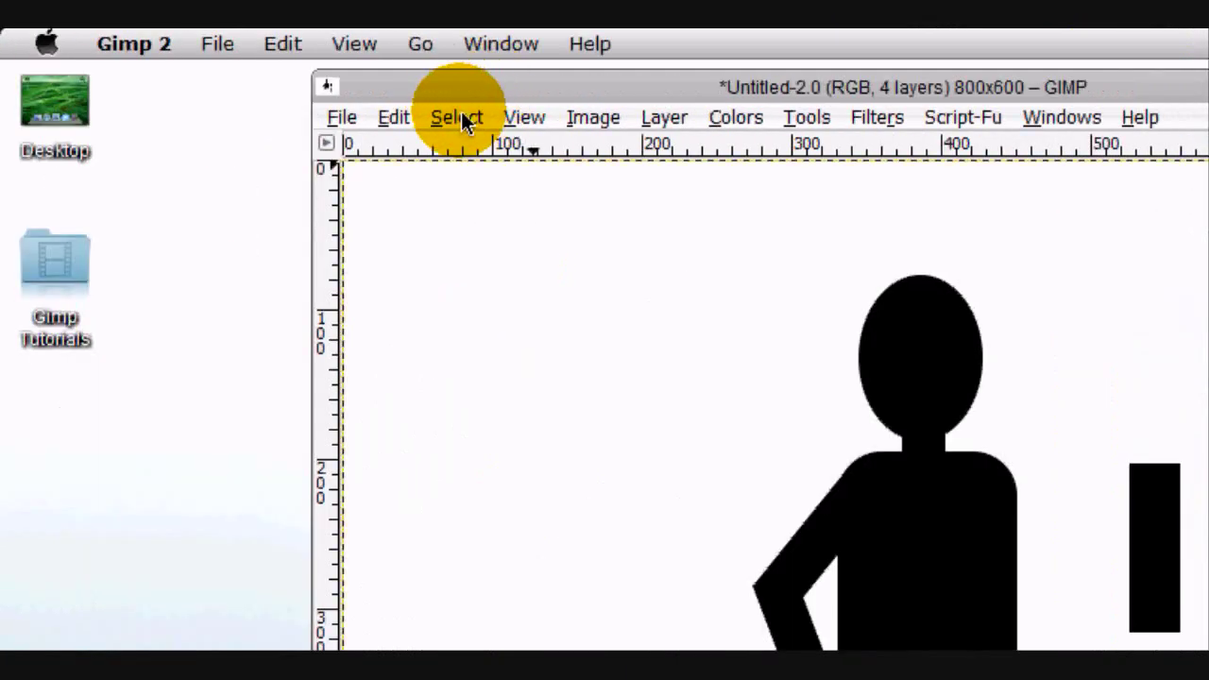
pyautogui.click(463, 121)
pyautogui.click(479, 187)
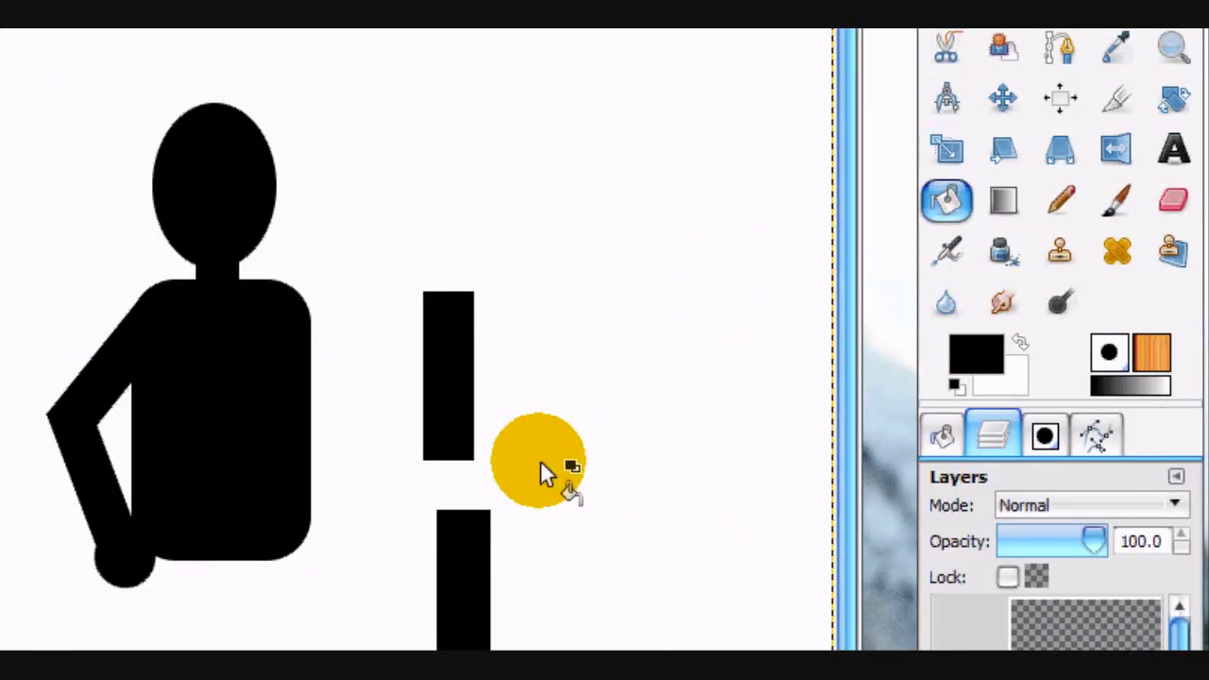
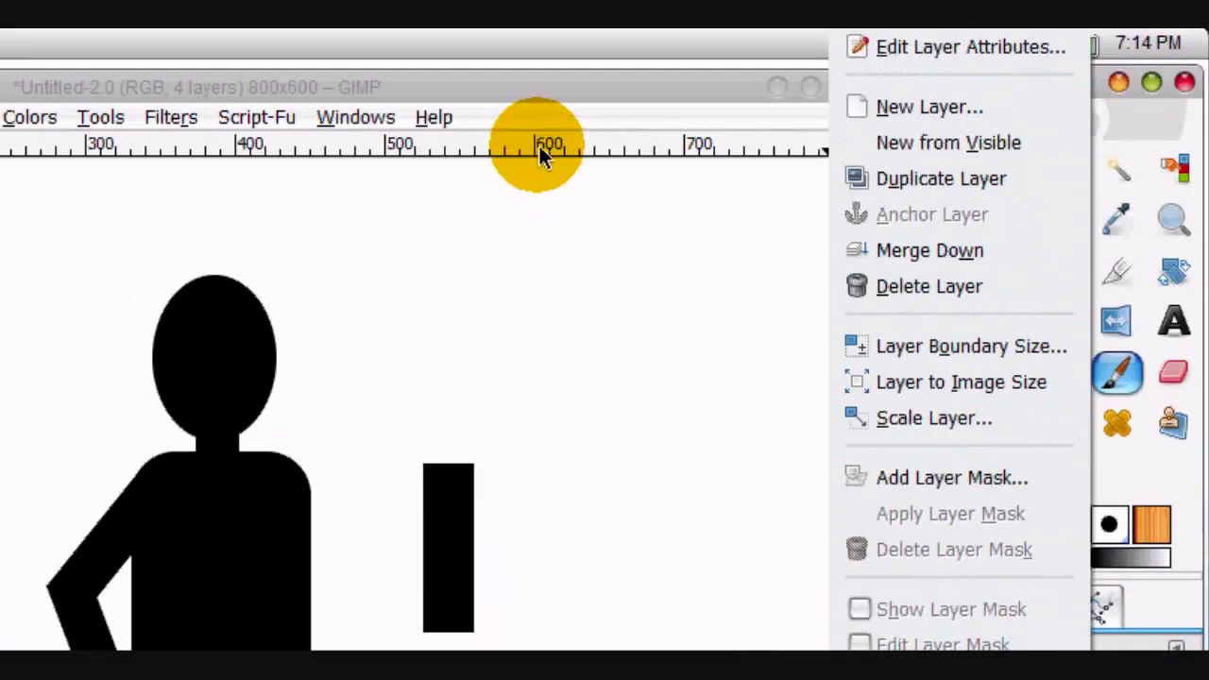
# Move the upper-arm bar onto the torso's armless side and rotate it so its lower end points diagonally outward
pyautogui.press('Escape')
pyautogui.click(1077, 513)
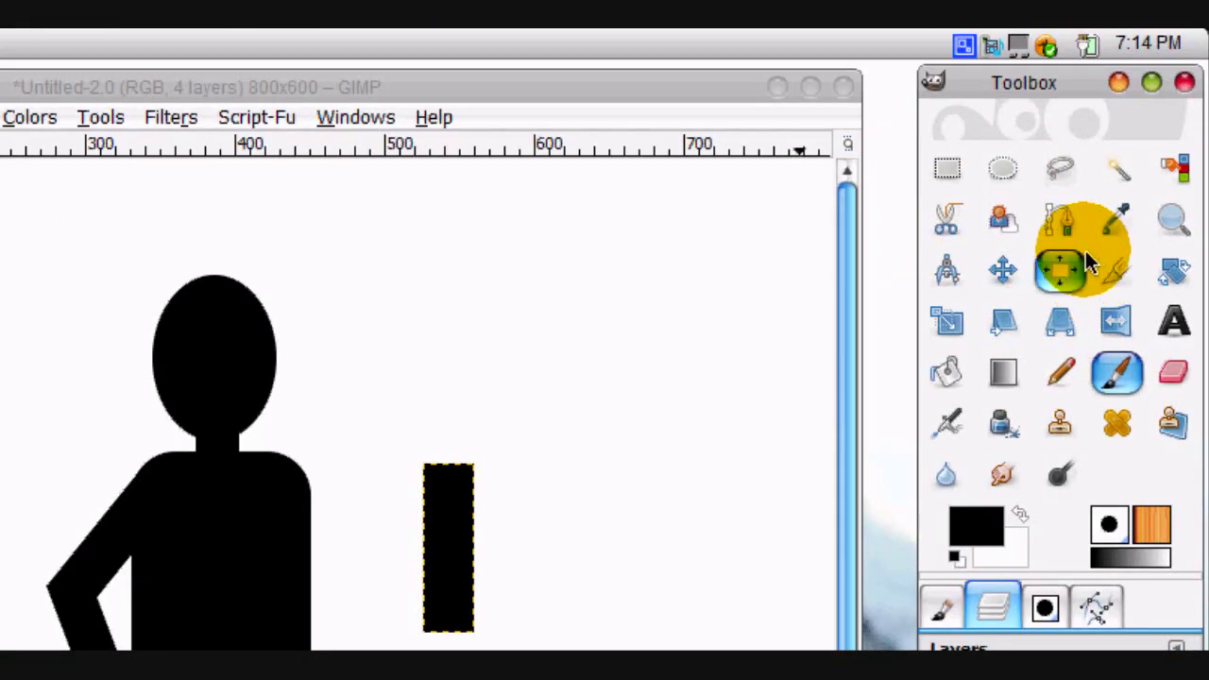
pyautogui.click(1003, 271)
pyautogui.moveTo(445, 558); pyautogui.dragTo(290, 558)
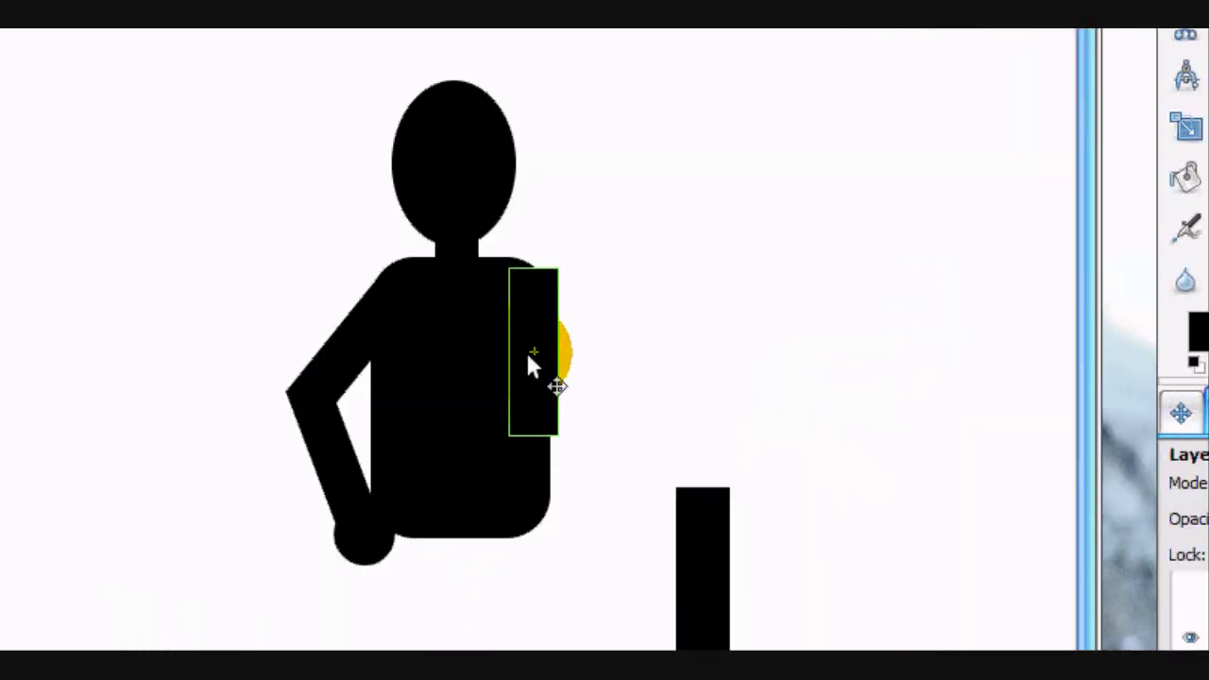
pyautogui.moveTo(528, 357); pyautogui.dragTo(521, 363)
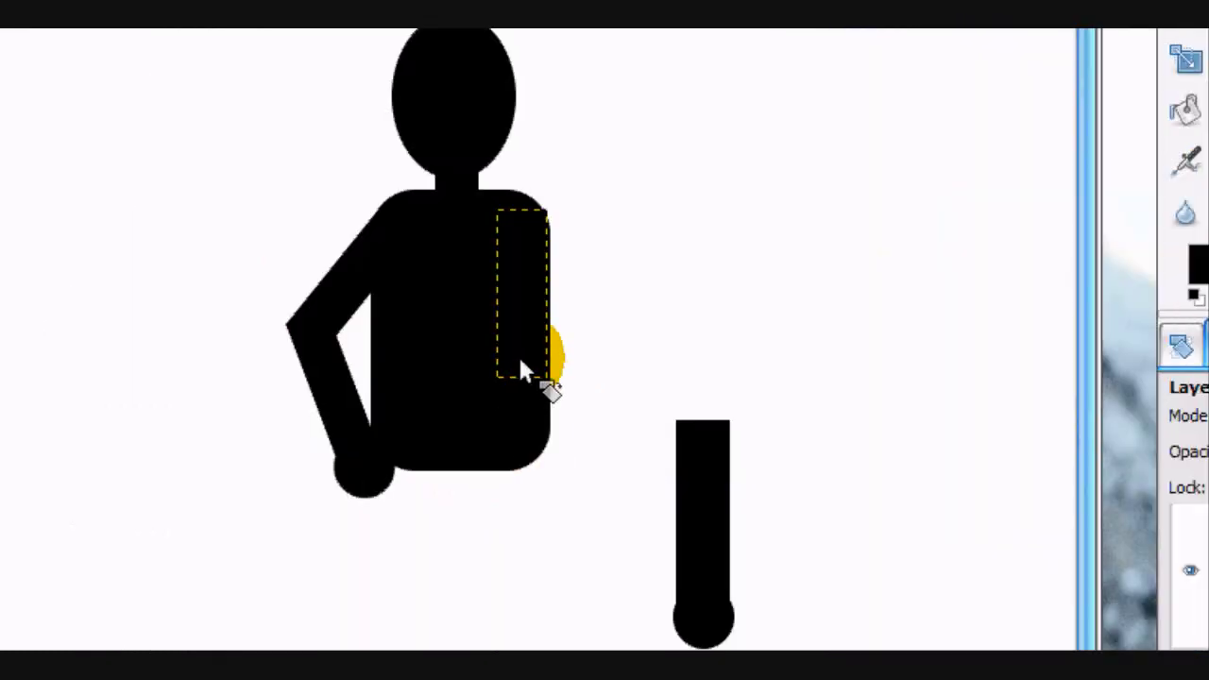
pyautogui.moveTo(520, 361); pyautogui.dragTo(585, 352)
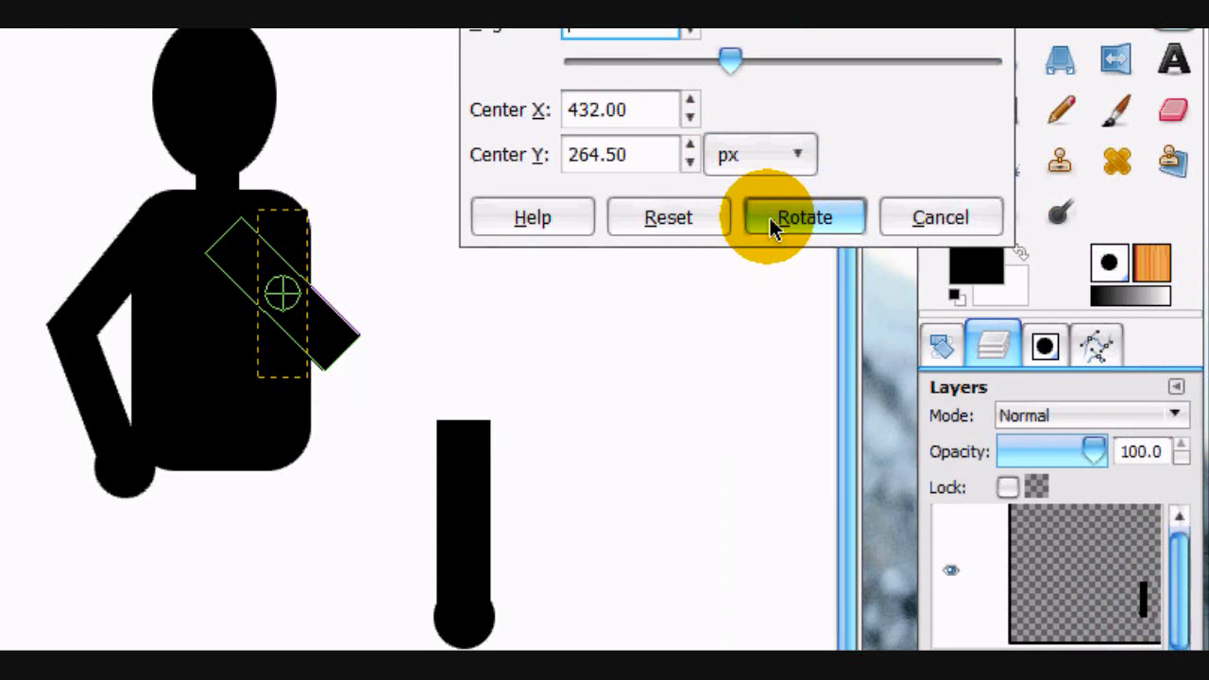
pyautogui.click(770, 217)
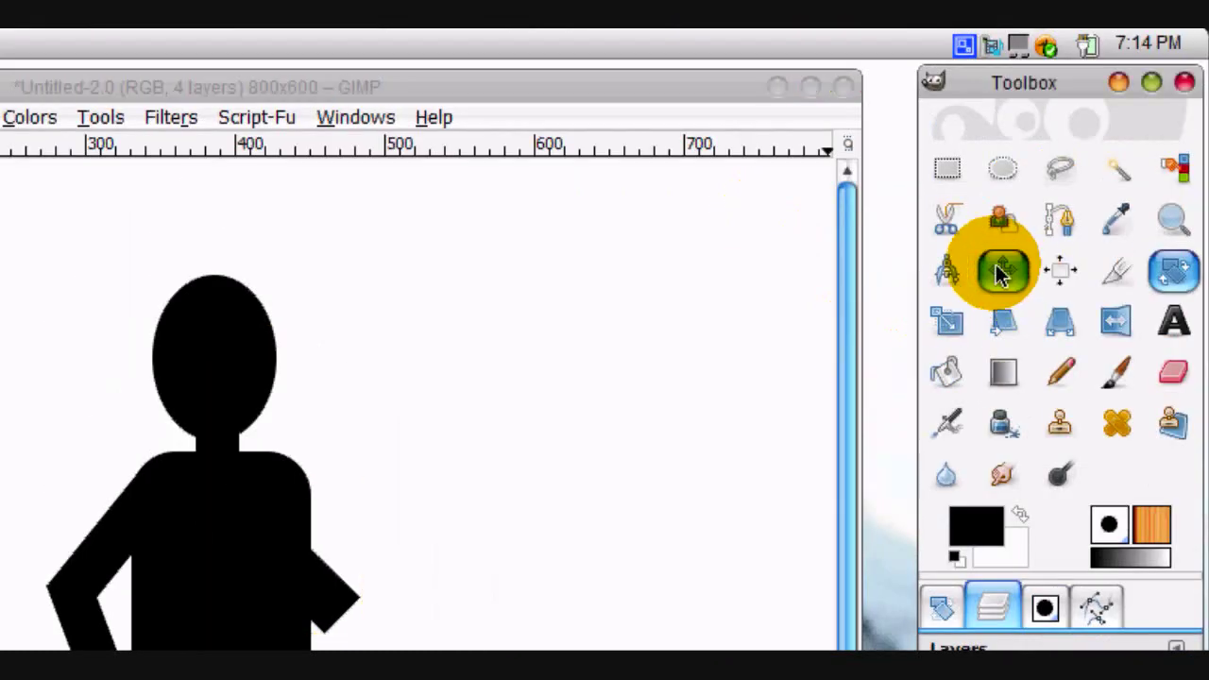
# Shift the rotated upper arm out to the shoulder edge and attach the vertical forearm at its outer end to form the elbow
pyautogui.click(999, 270)
pyautogui.moveTo(333, 391); pyautogui.dragTo(378, 383)
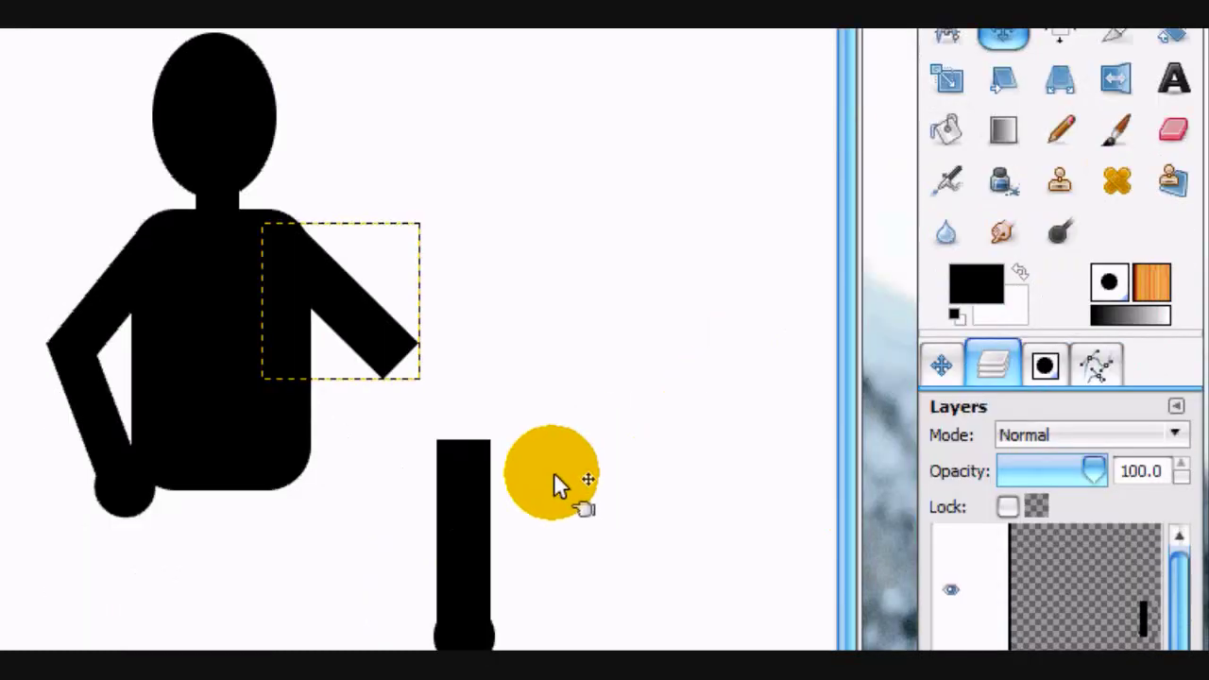
pyautogui.moveTo(470, 374); pyautogui.dragTo(398, 268)
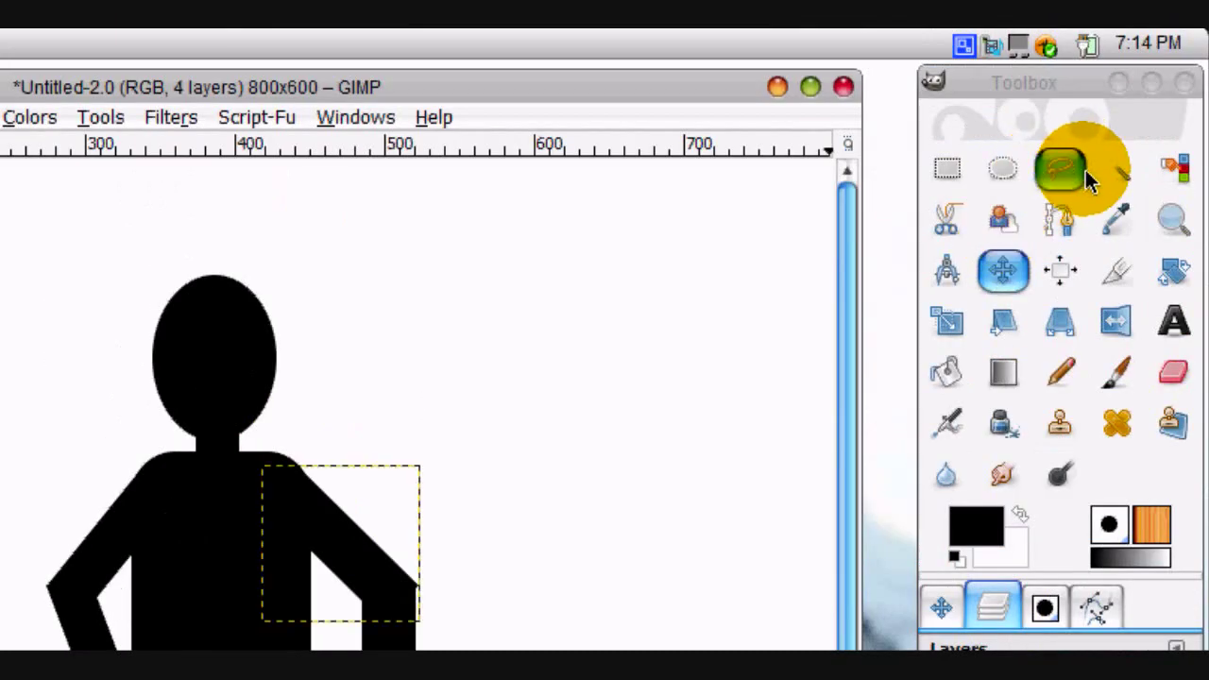
# Delete the hand and the lower end of the new forearm using a rectangular selection, and clear the selection
pyautogui.click(948, 172)
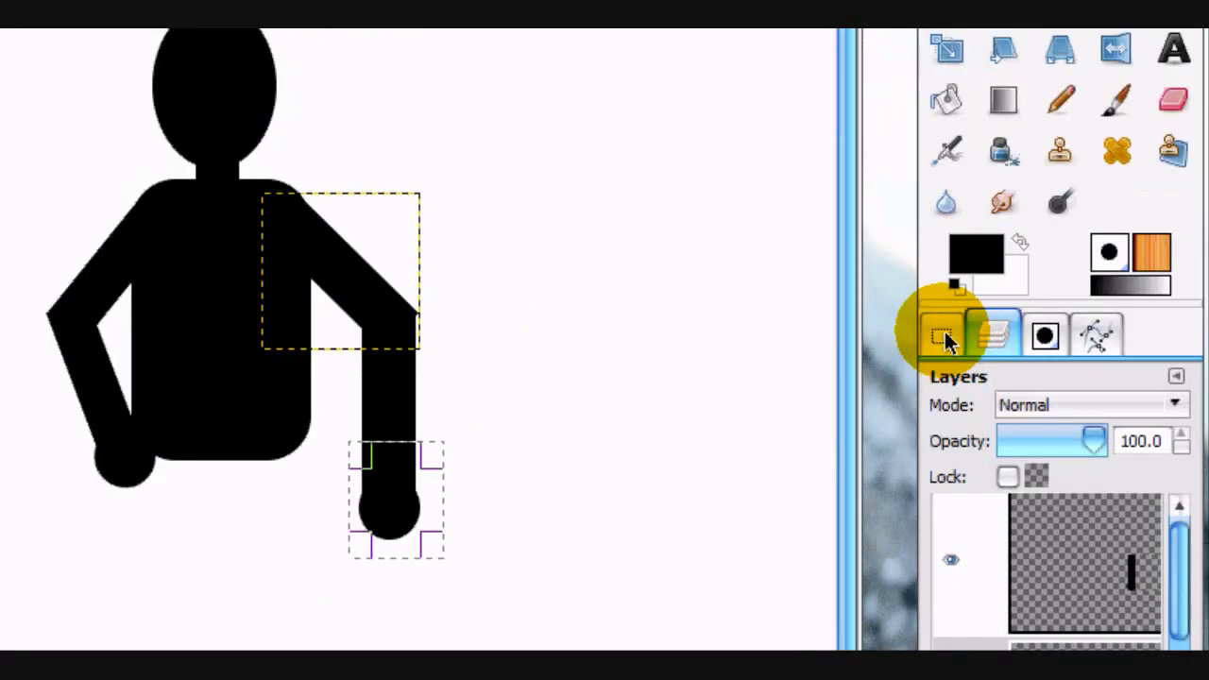
pyautogui.click(942, 176)
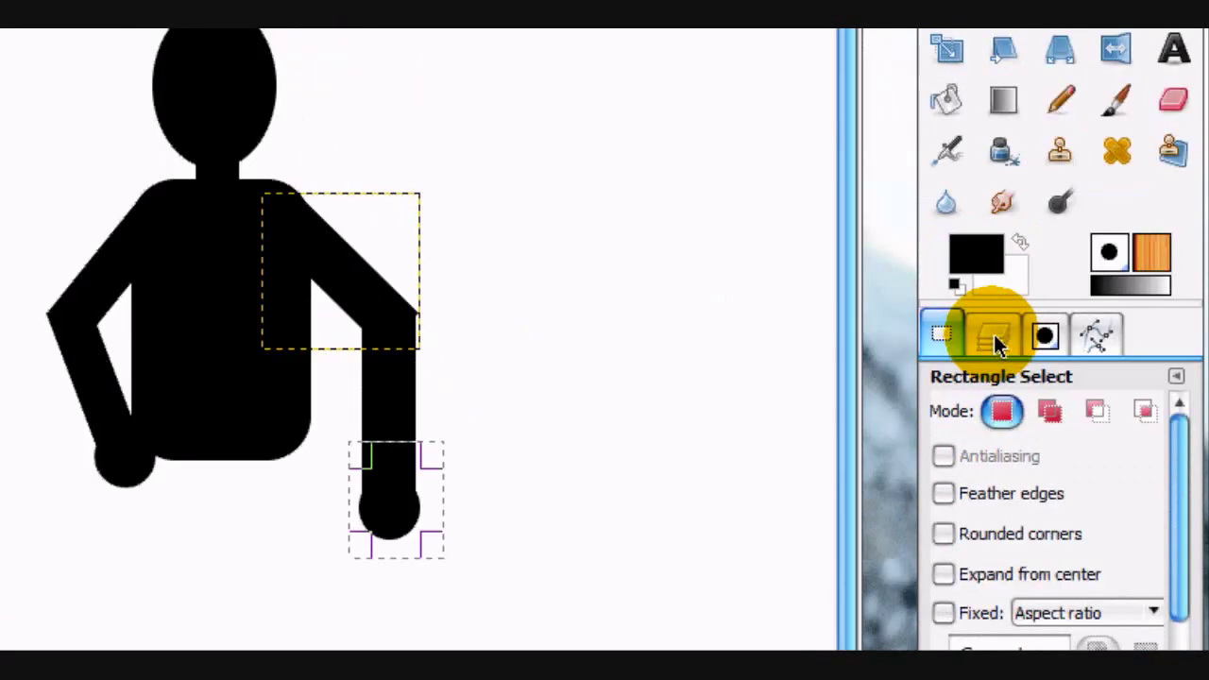
pyautogui.click(994, 334)
pyautogui.click(1122, 280)
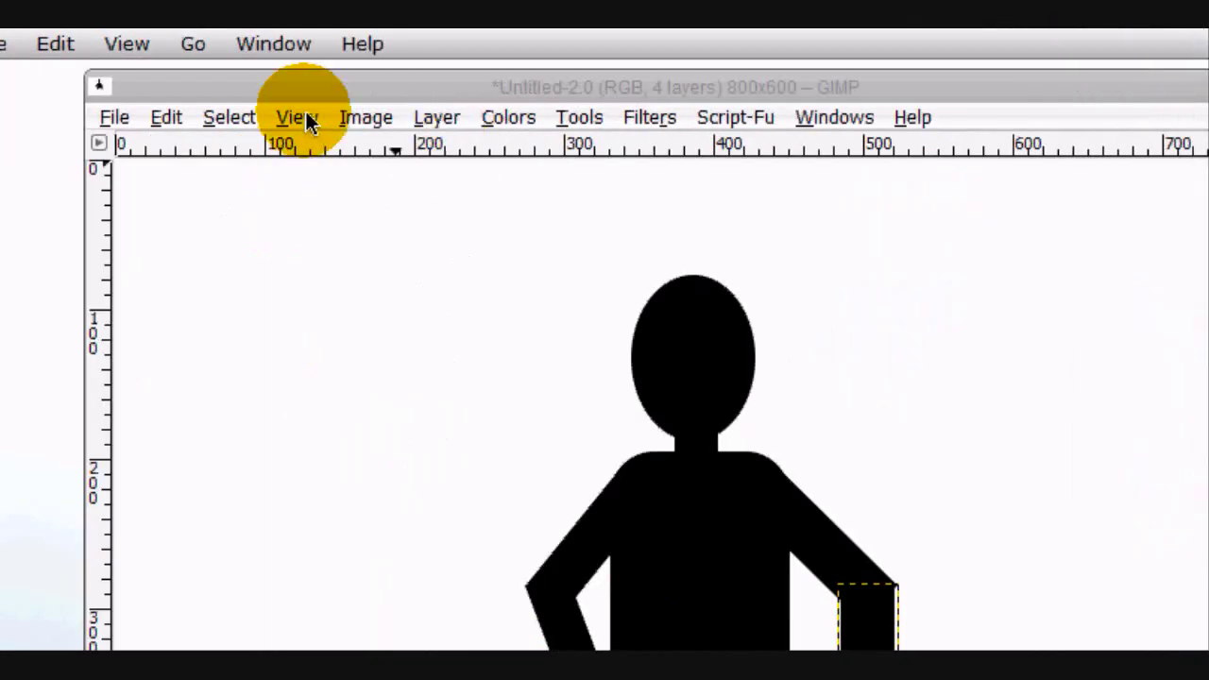
pyautogui.click(456, 116)
pyautogui.click(481, 189)
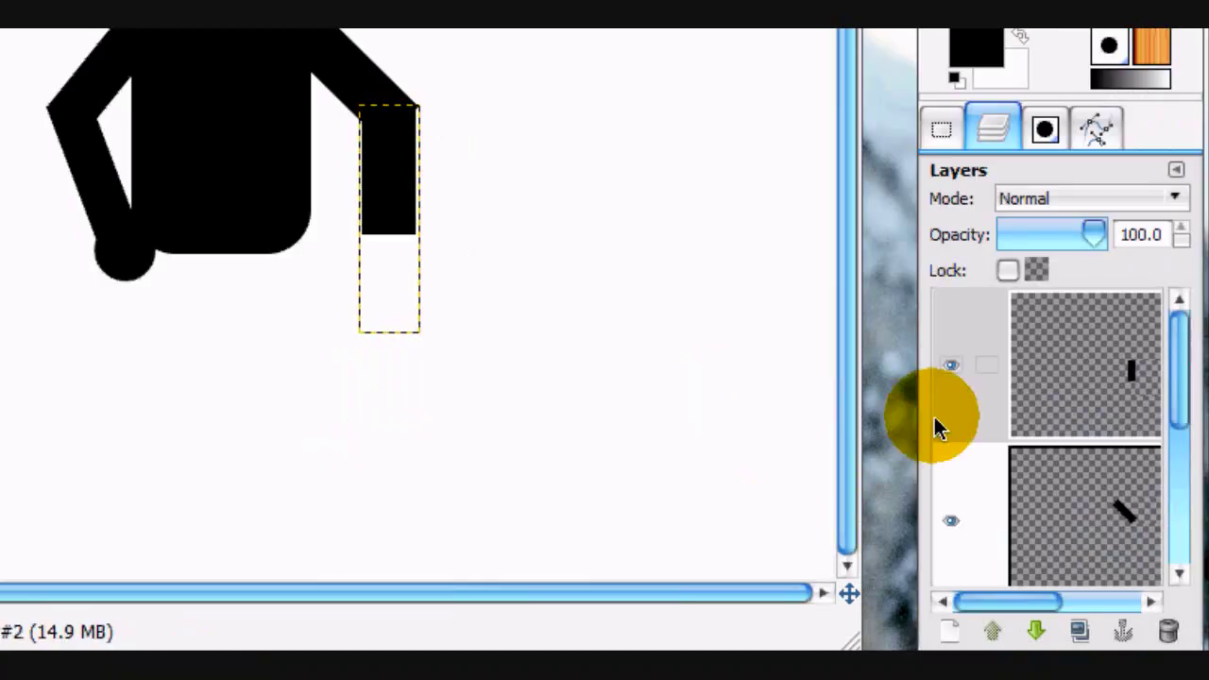
# Expand the new forearm's layer to image size, add a black-filled circle at its lower end as the hand, and clear the selection
pyautogui.rightClick(934, 427)
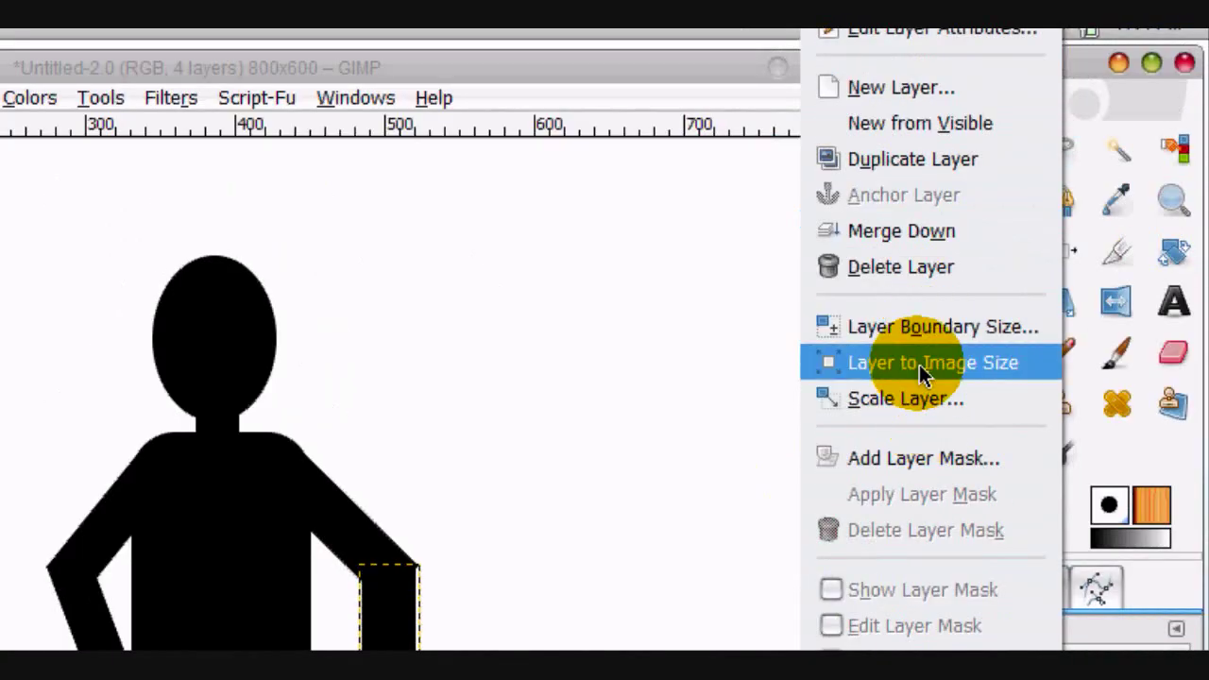
pyautogui.click(919, 365)
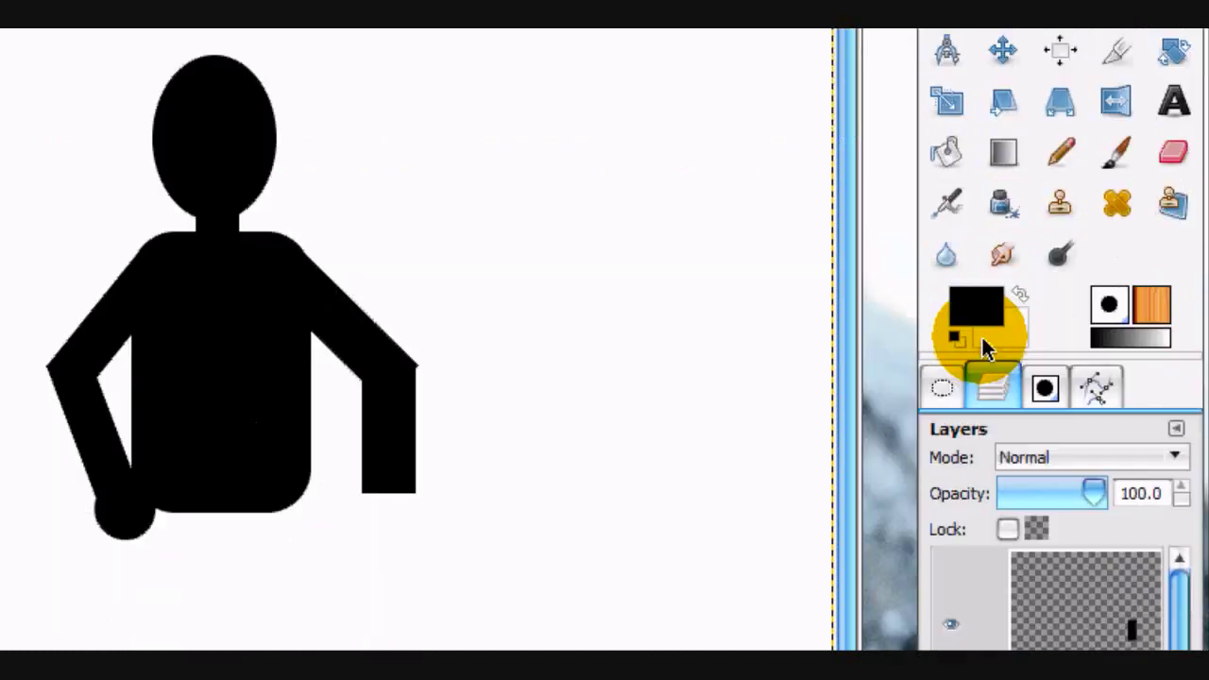
pyautogui.click(942, 388)
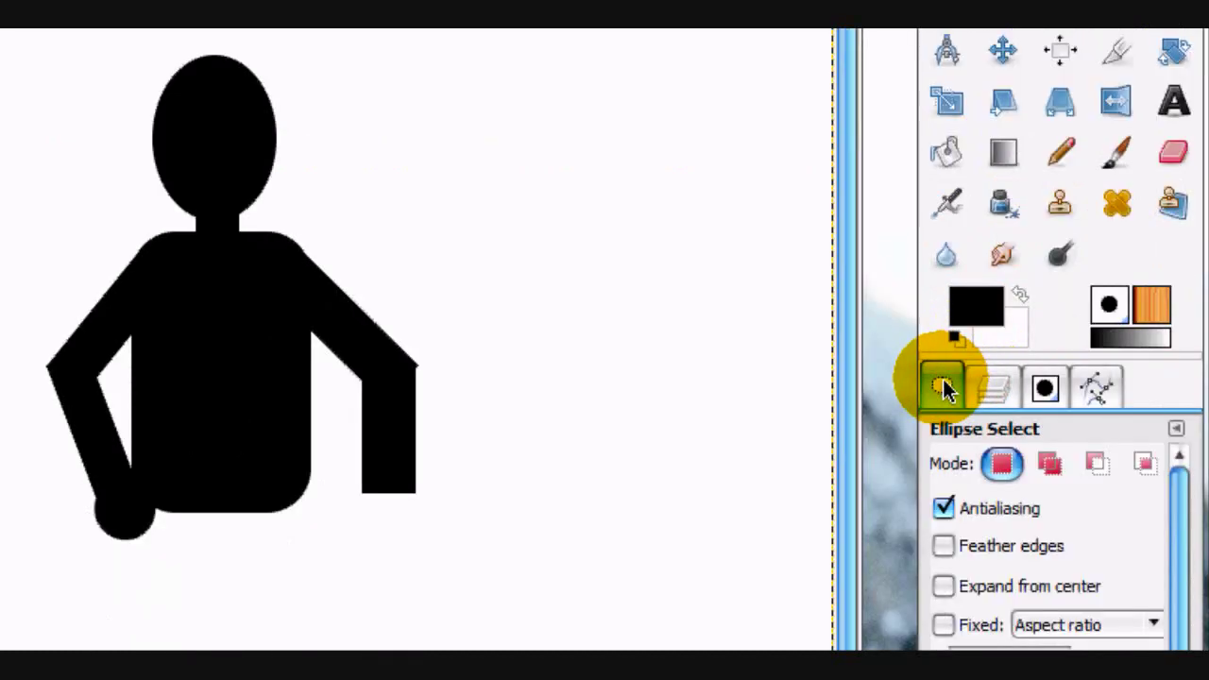
pyautogui.moveTo(350, 479); pyautogui.dragTo(416, 536)
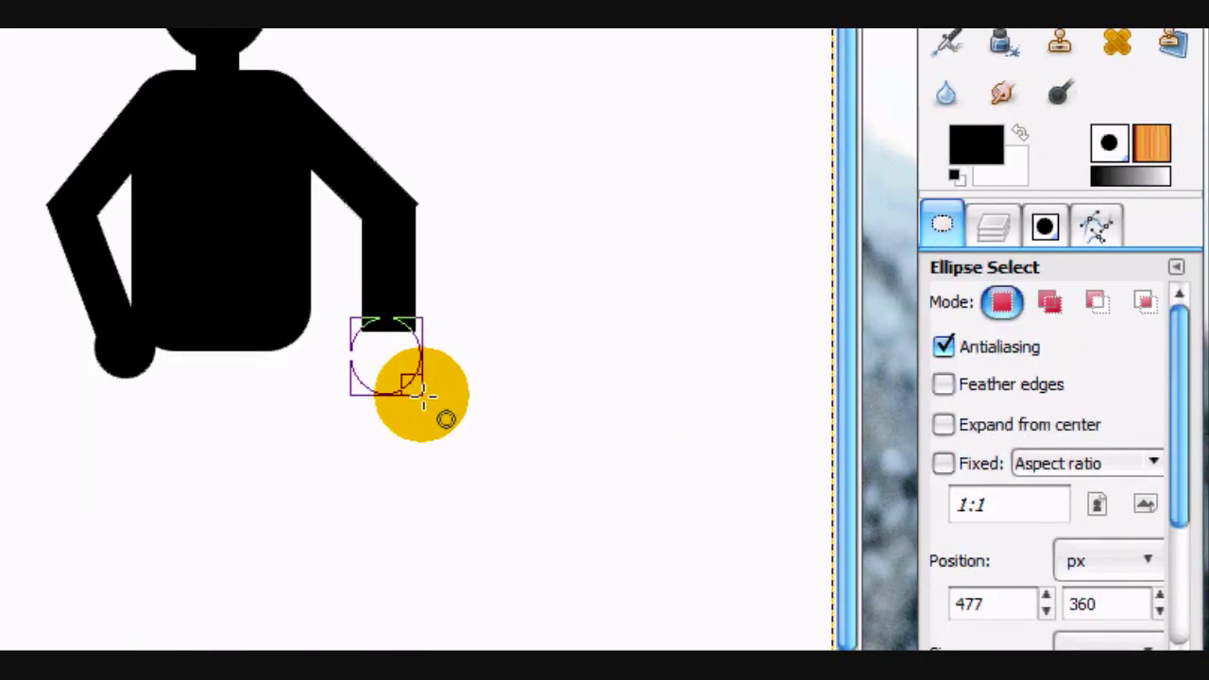
pyautogui.moveTo(422, 390); pyautogui.dragTo(422, 390)
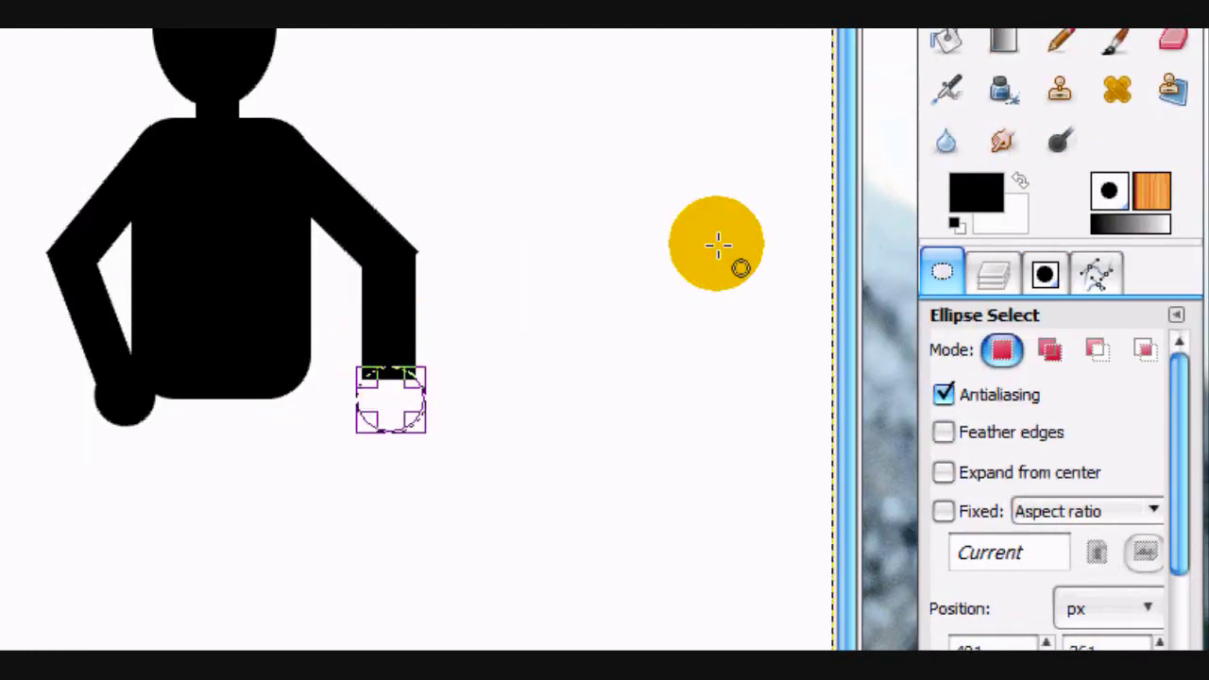
pyautogui.click(946, 38)
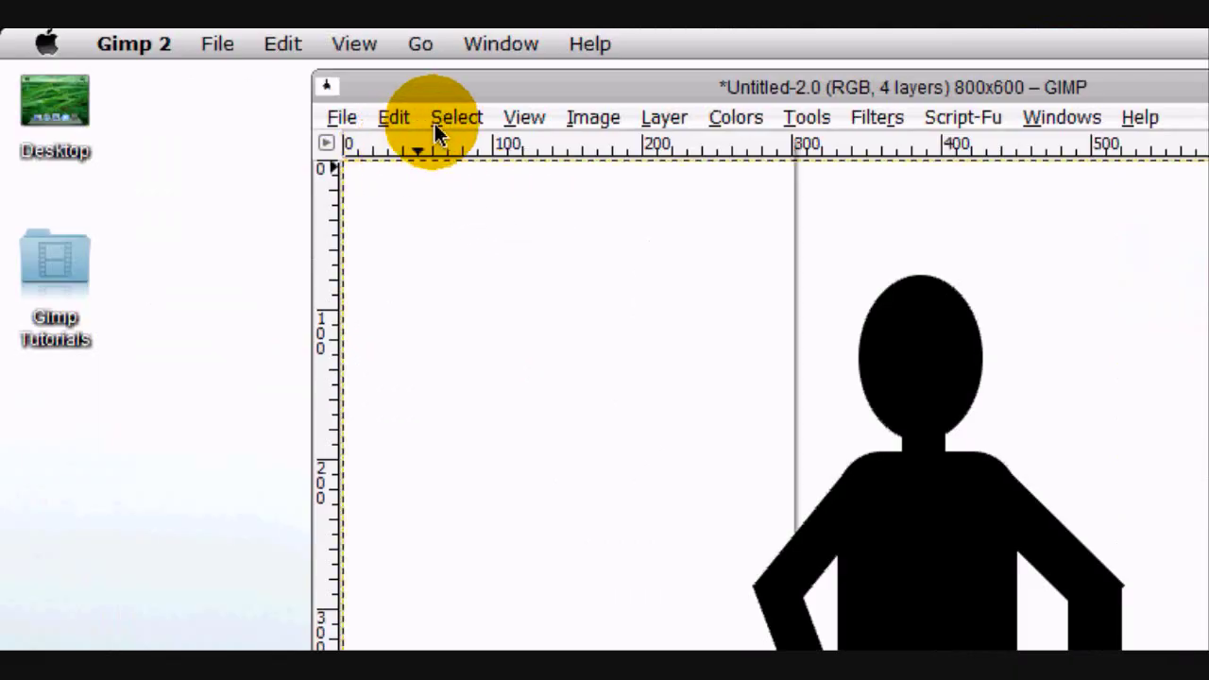
pyautogui.click(435, 124)
pyautogui.click(494, 189)
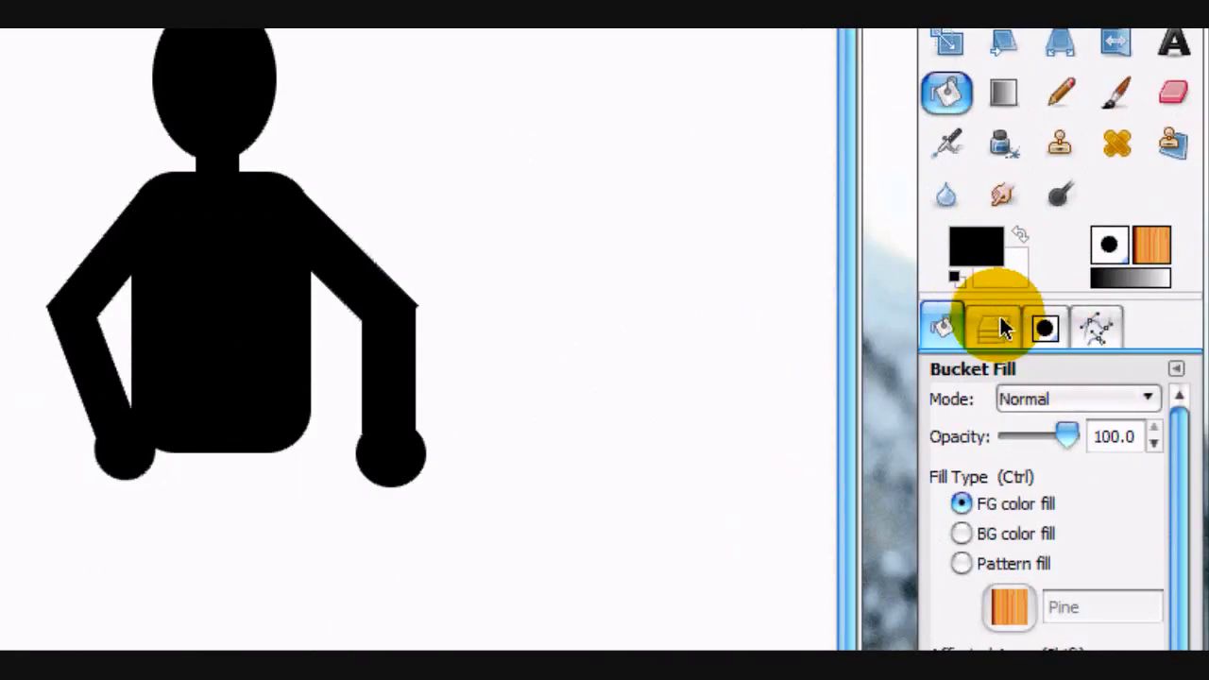
# Merge the arm and body layers down into a single silhouette layer above the white background
pyautogui.click(993, 401)
pyautogui.rightClick(1129, 678)
pyautogui.press('Escape')
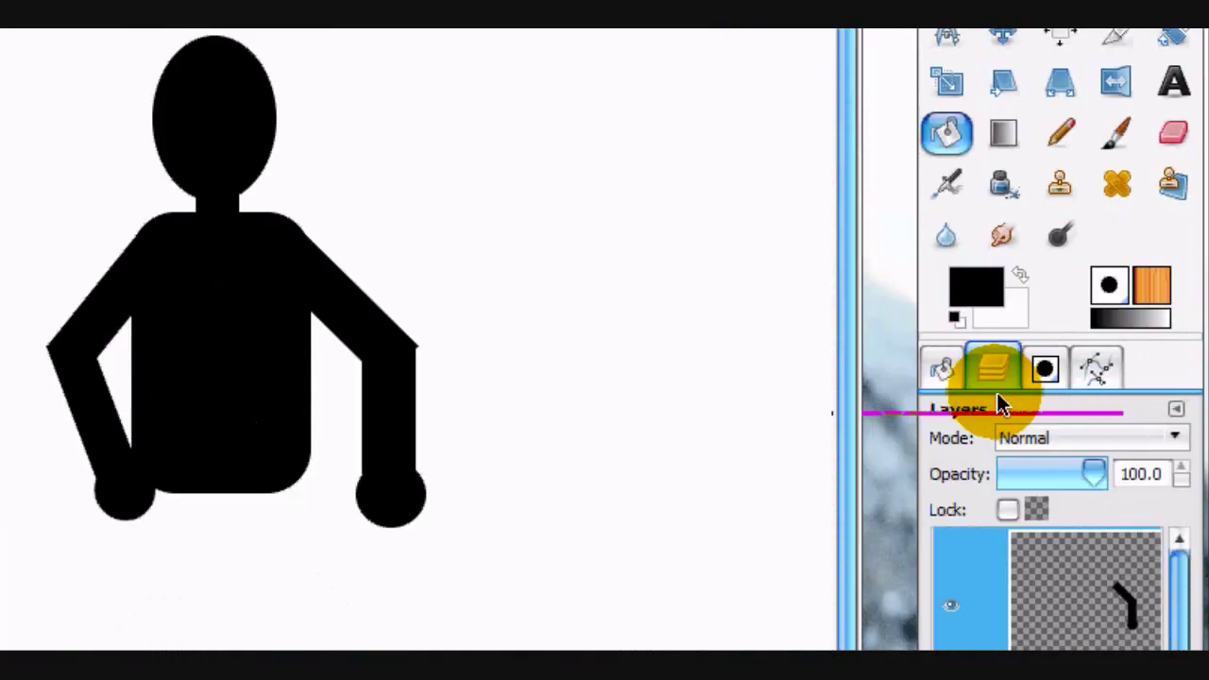
pyautogui.rightClick(1139, 557)
pyautogui.click(902, 238)
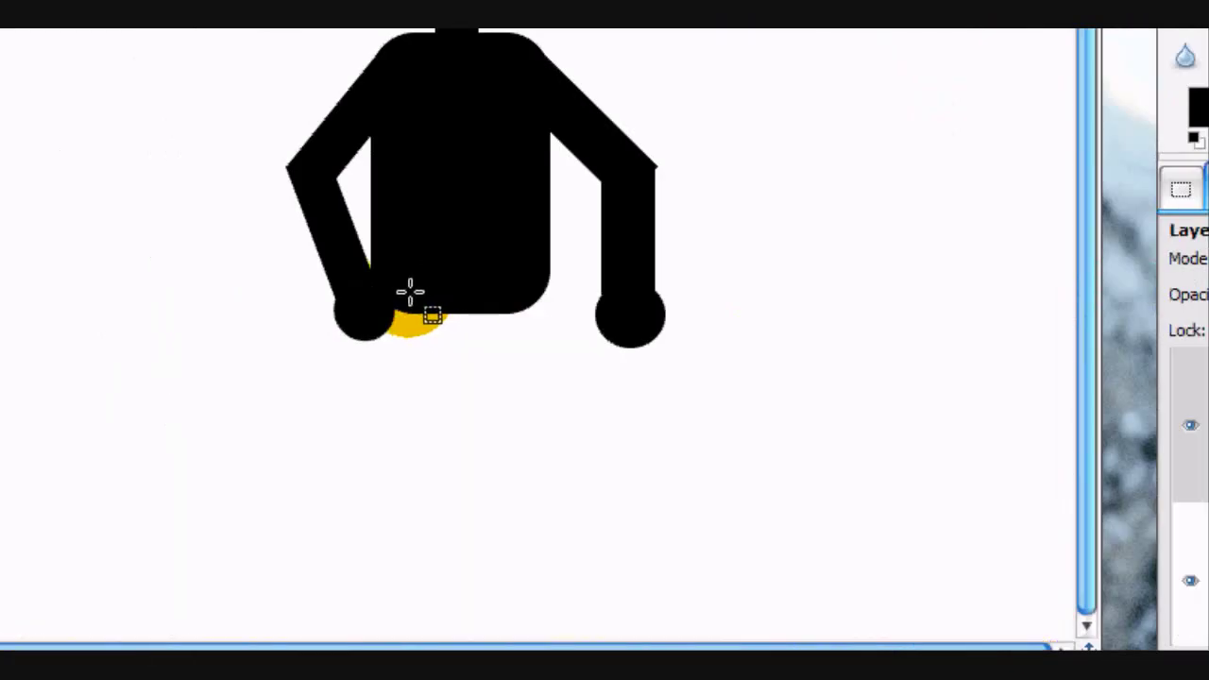
# Add a tall black-filled rectangle below the torso's left half as the first leg and clear the selection
pyautogui.moveTo(378, 318); pyautogui.dragTo(436, 345)
pyautogui.moveTo(436, 394); pyautogui.dragTo(439, 469)
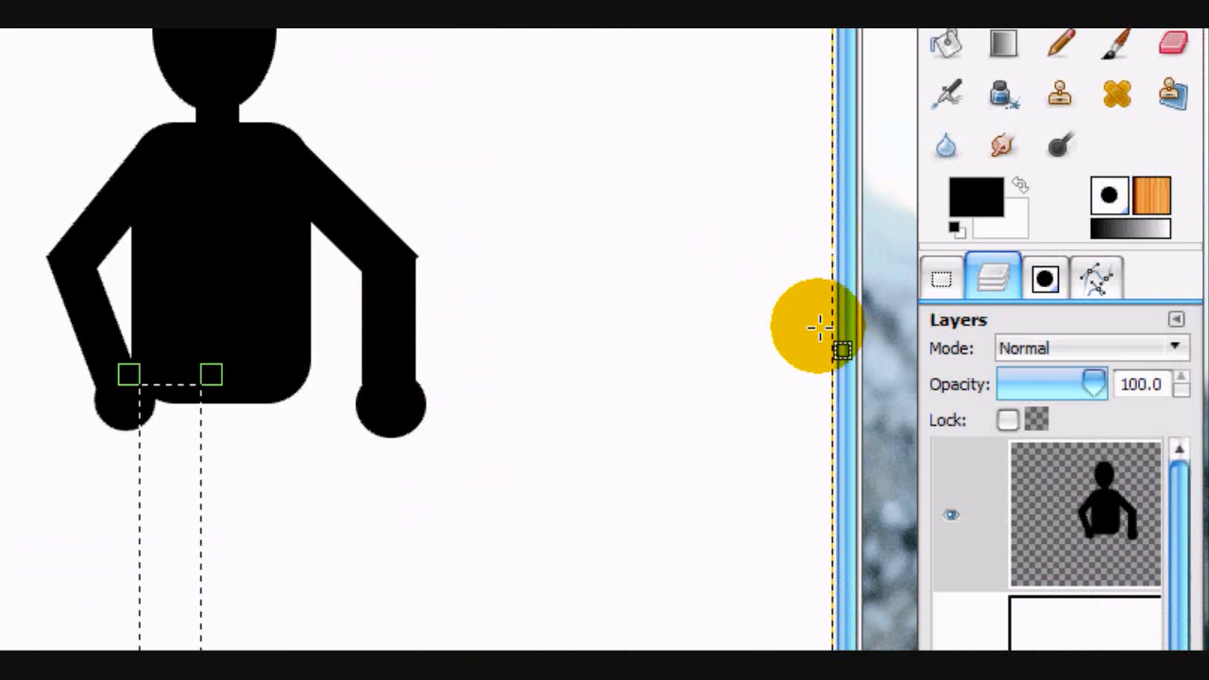
pyautogui.click(958, 216)
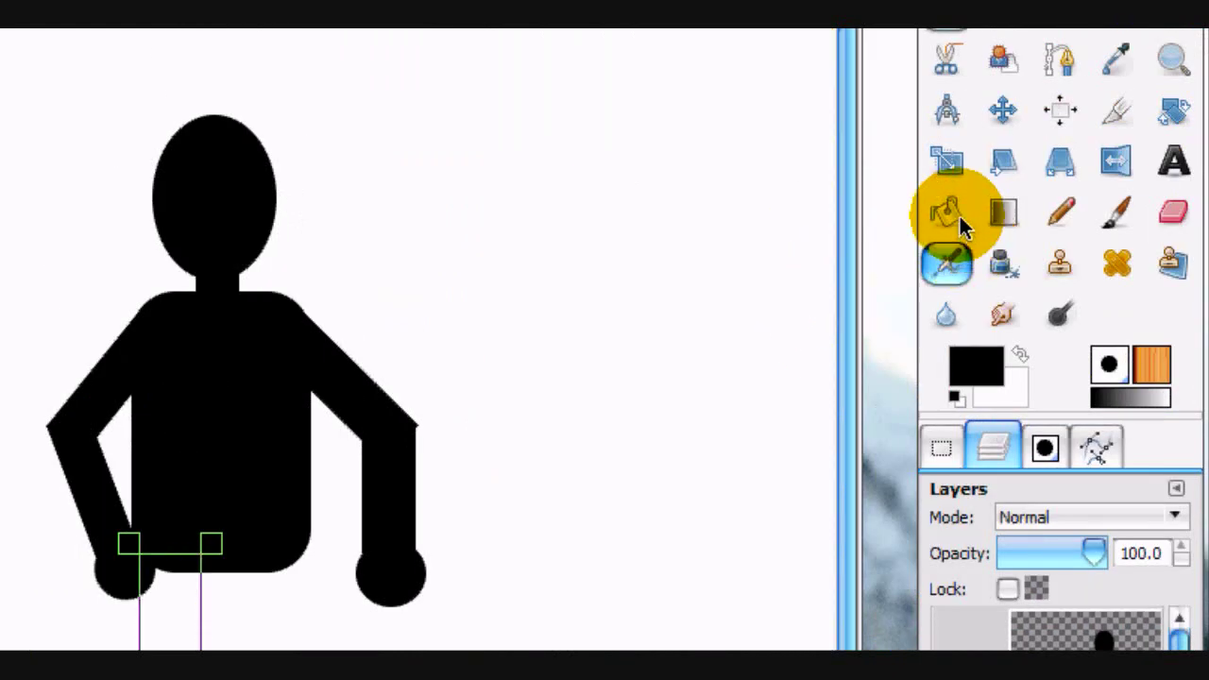
pyautogui.click(408, 283)
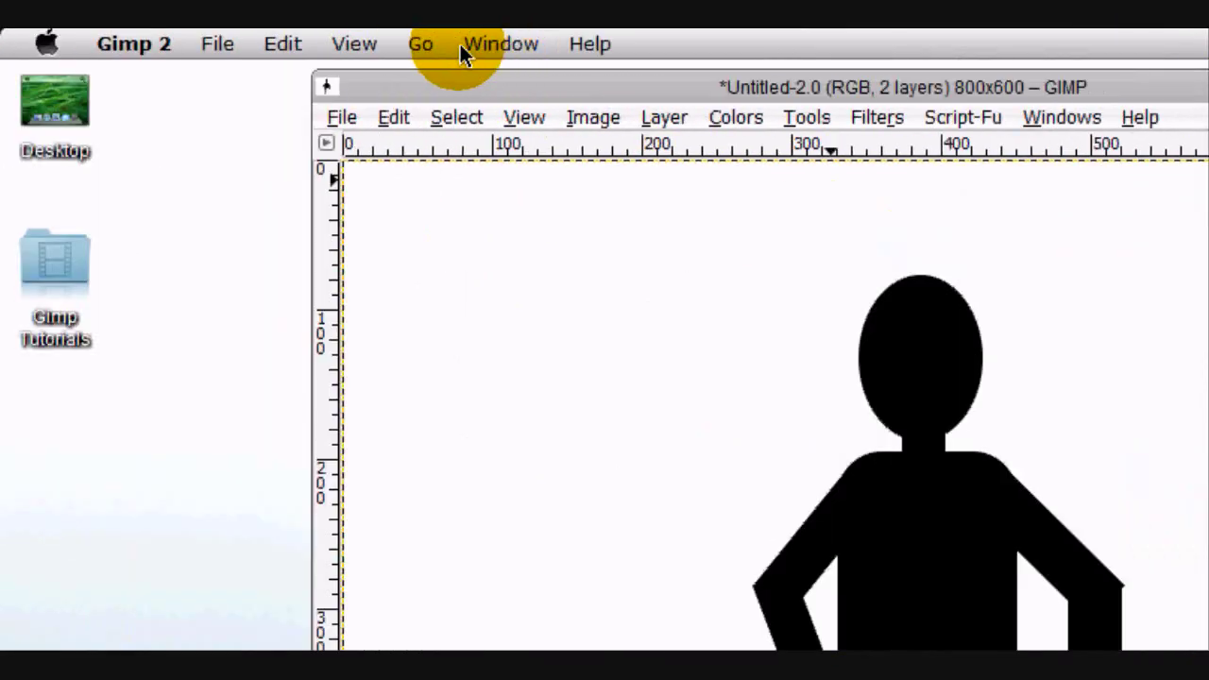
pyautogui.click(456, 116)
pyautogui.click(489, 186)
# Add a black-filled rectangle of about 40 × 203 px below the torso's right half as the second leg, and clear the selection
pyautogui.click(945, 167)
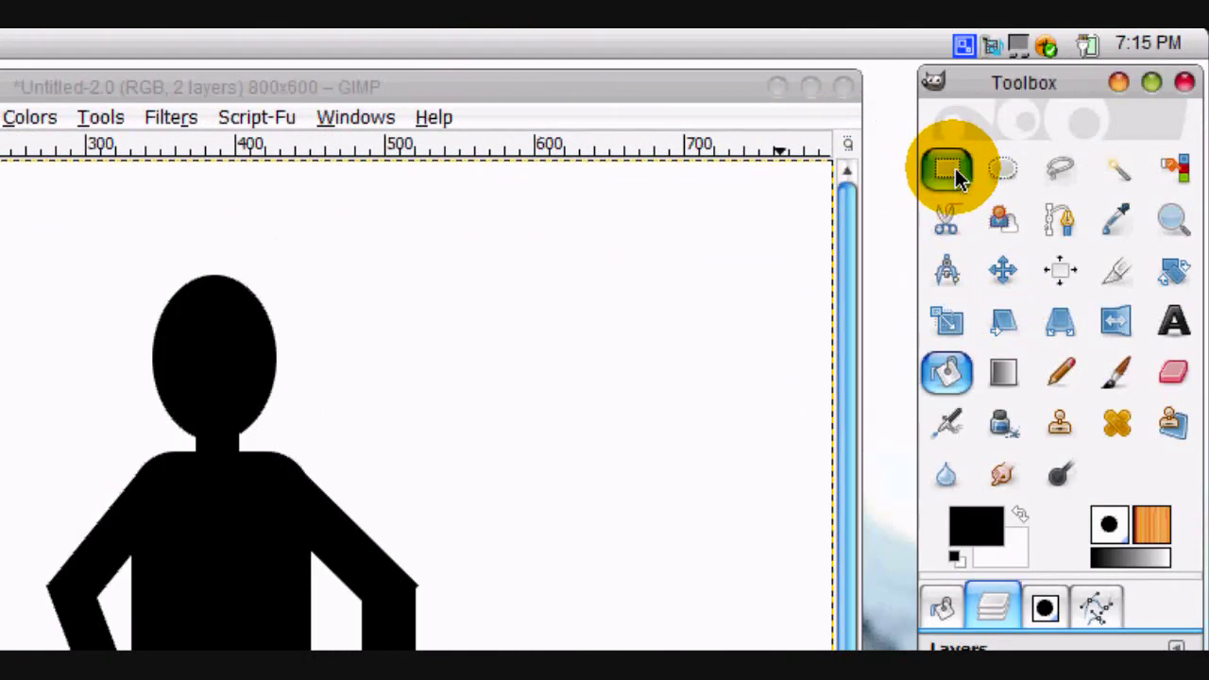
pyautogui.moveTo(480, 322); pyautogui.dragTo(535, 641)
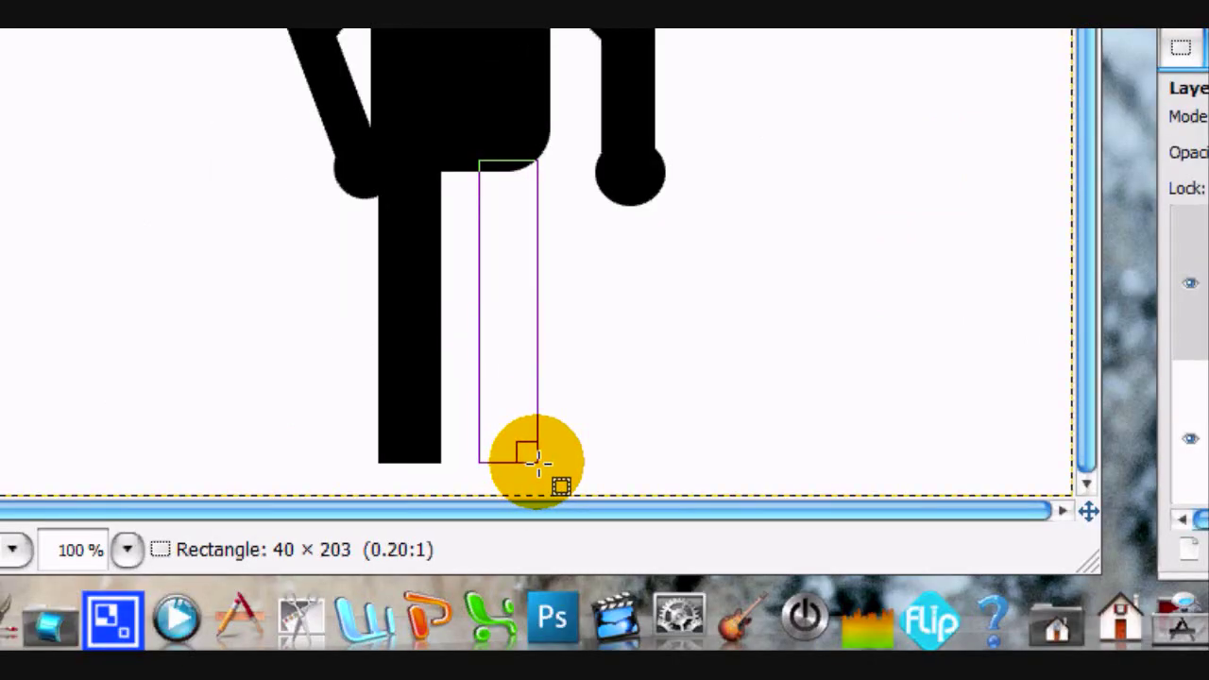
pyautogui.moveTo(537, 460); pyautogui.dragTo(536, 463)
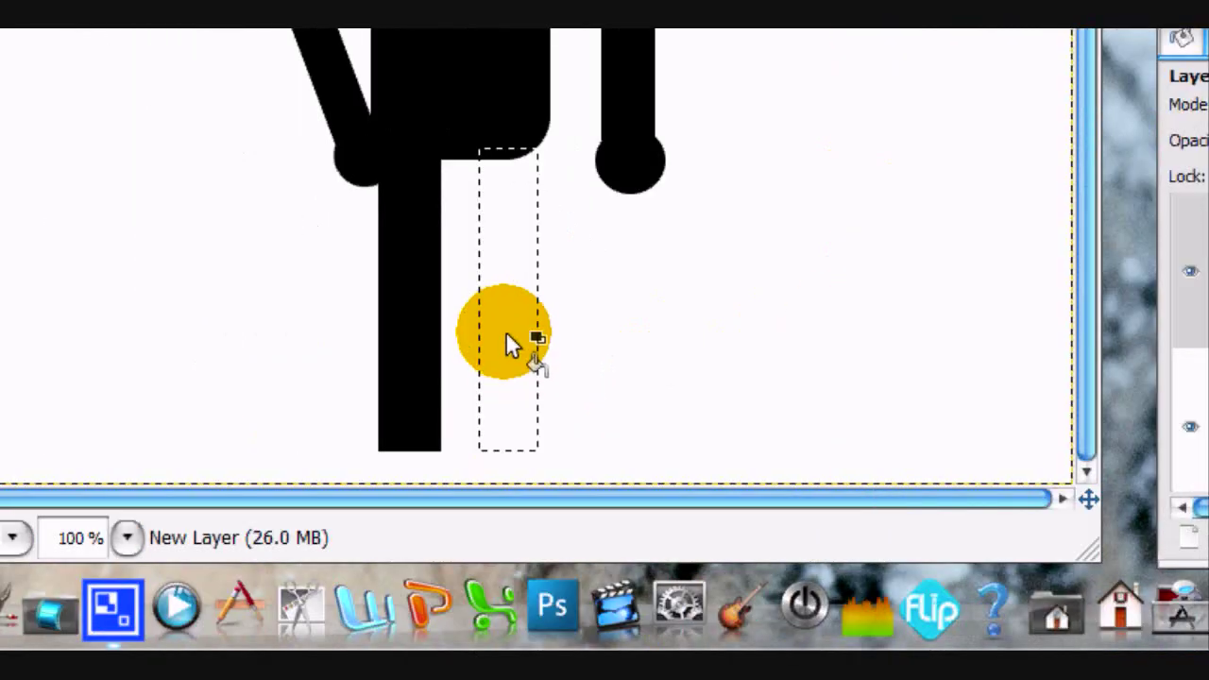
pyautogui.click(506, 328)
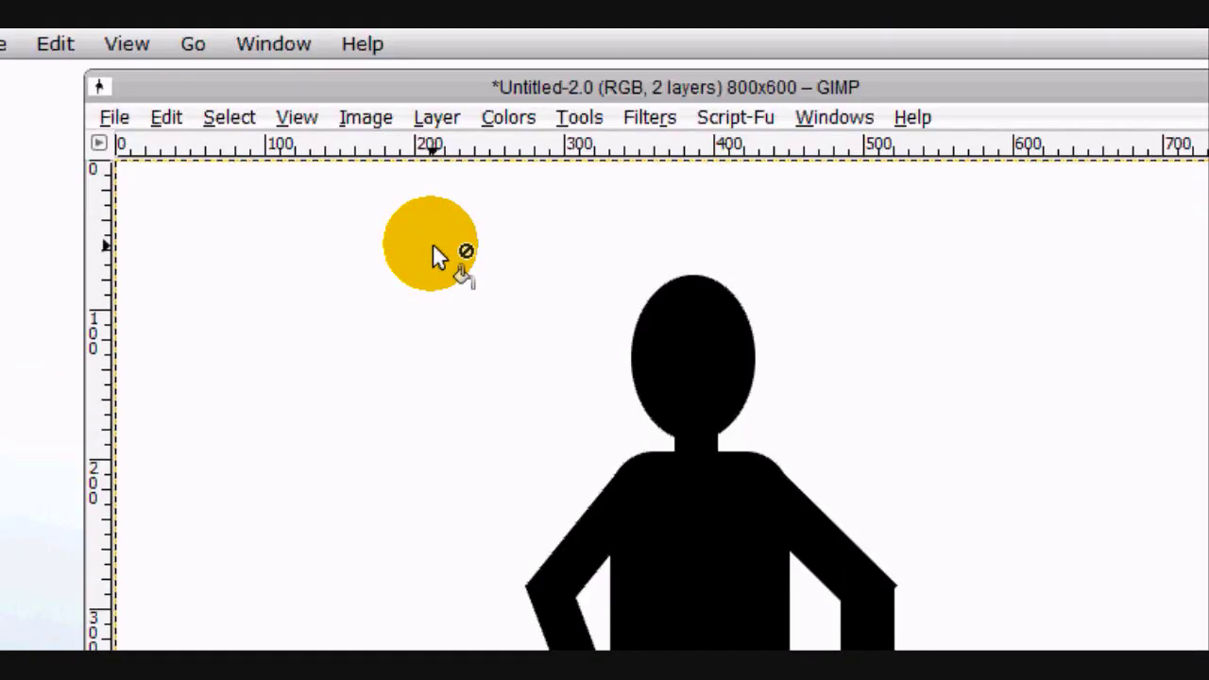
pyautogui.click(229, 116)
pyautogui.click(491, 186)
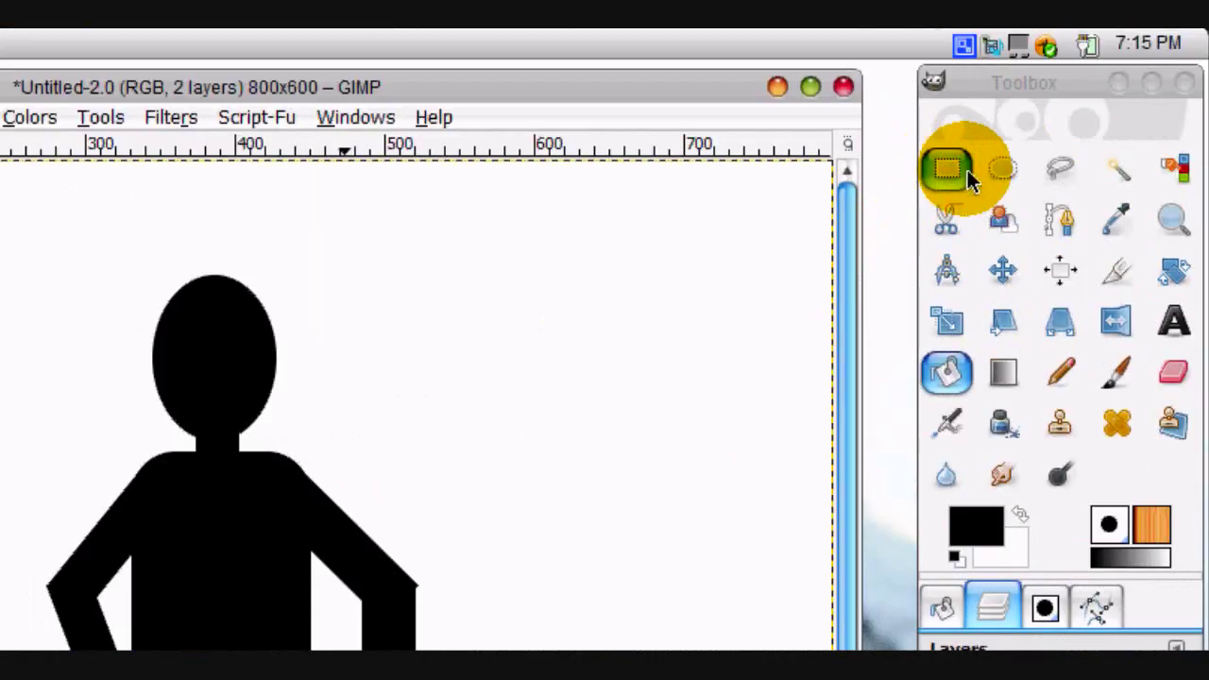
# Add a black-filled horizontal ellipse over the left leg's lower end as a foot pointing left, and clear the selection
pyautogui.click(999, 167)
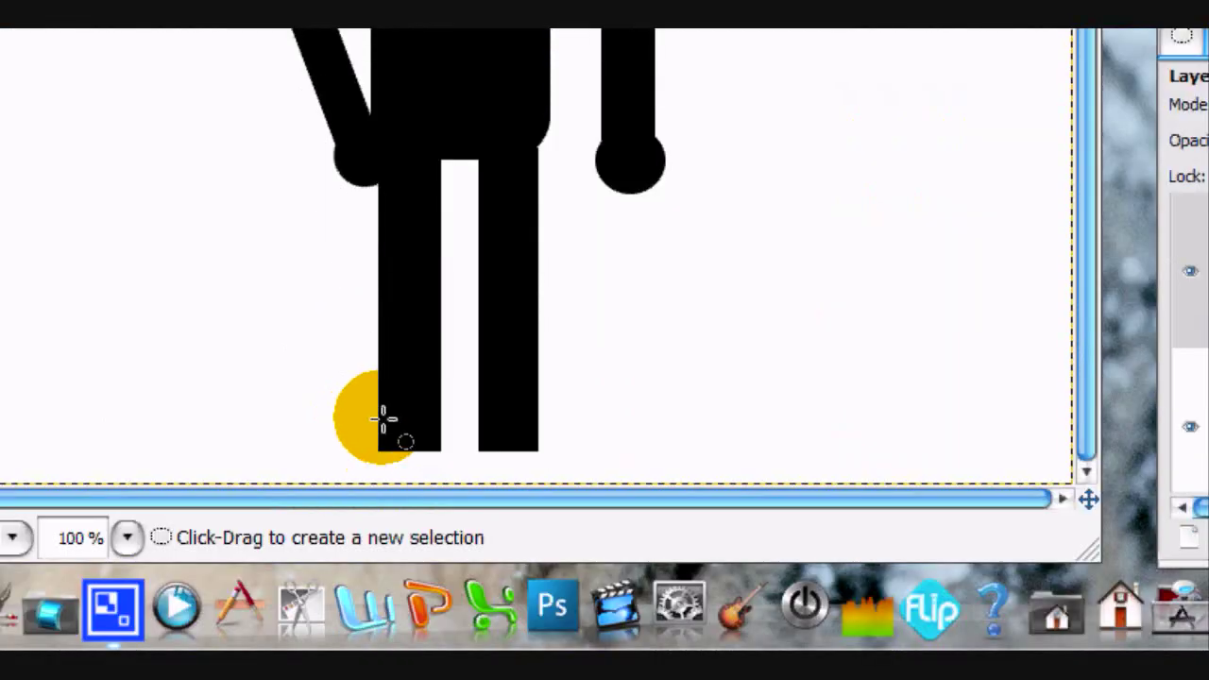
pyautogui.moveTo(384, 417); pyautogui.dragTo(261, 480)
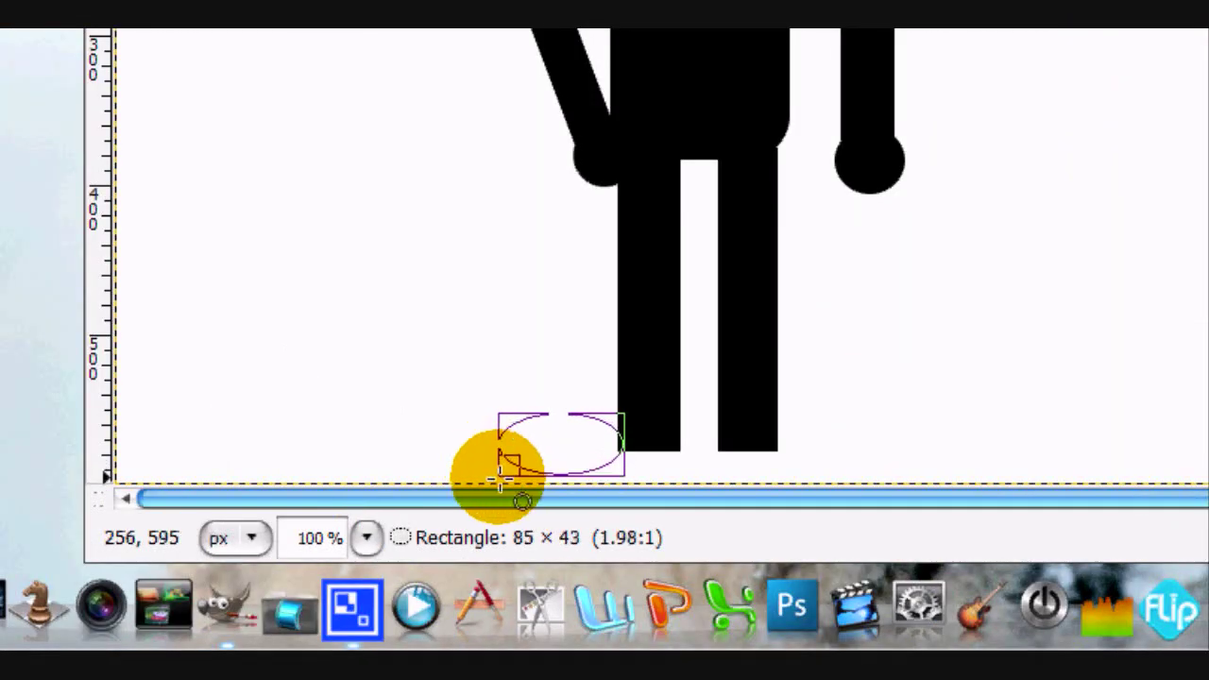
pyautogui.moveTo(526, 470); pyautogui.dragTo(526, 469)
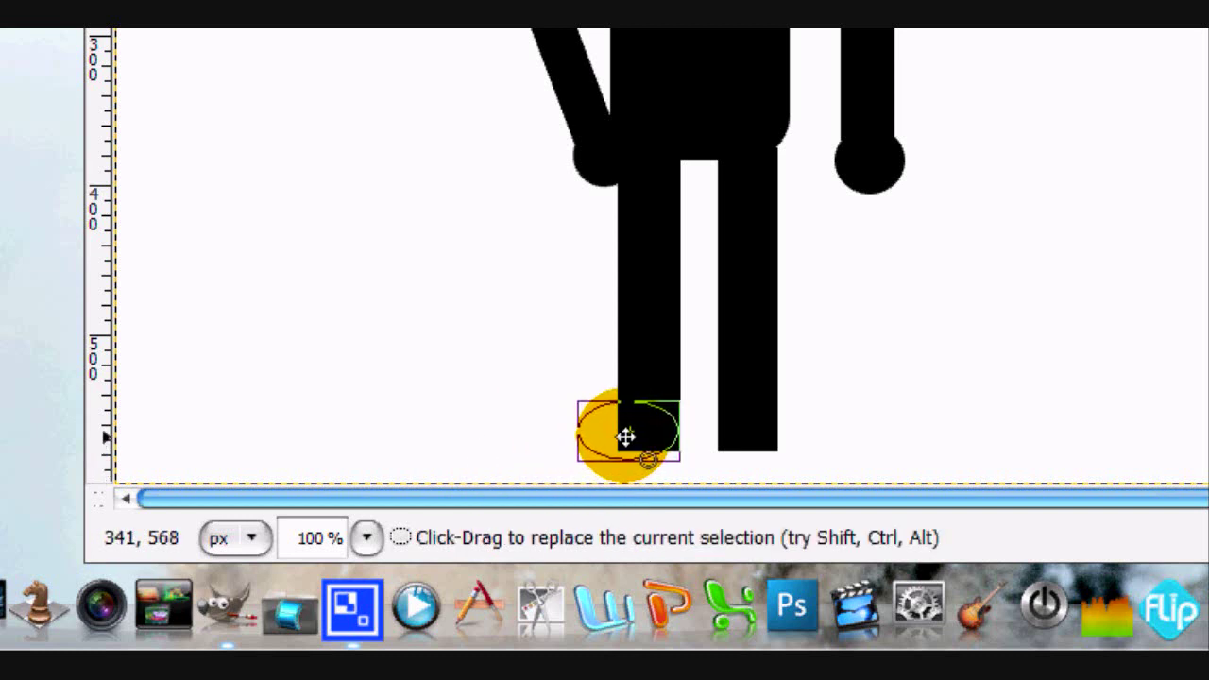
pyautogui.moveTo(570, 426); pyautogui.dragTo(556, 423)
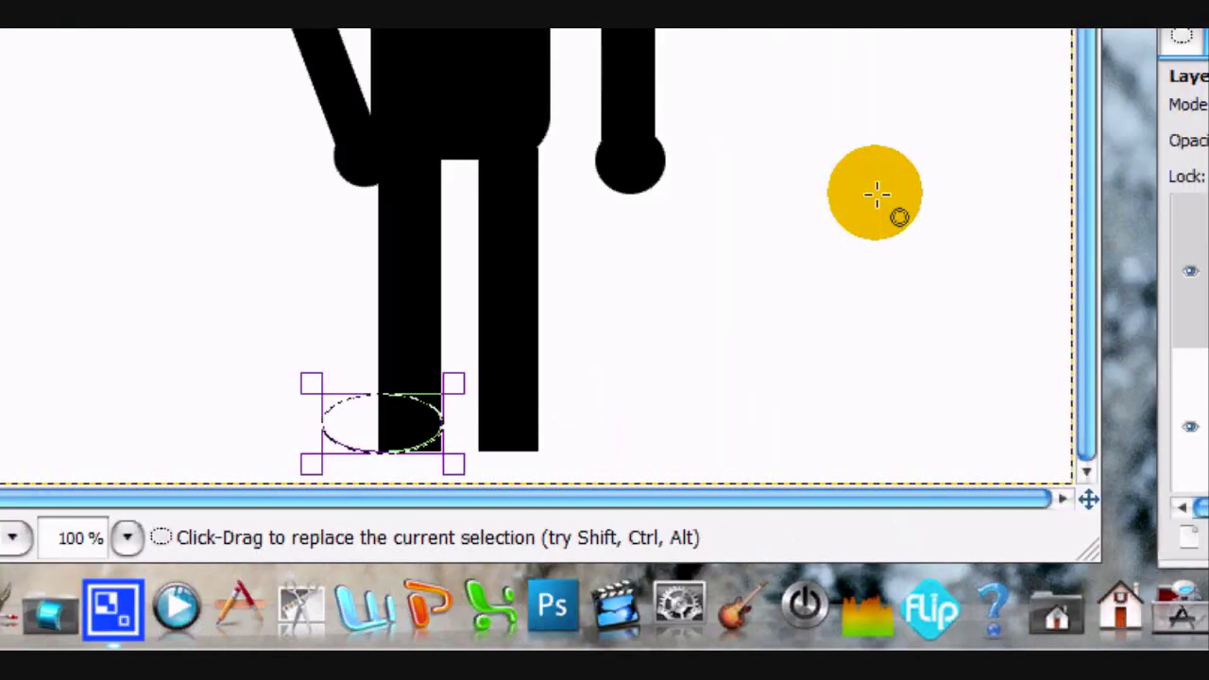
pyautogui.click(1208, 0)
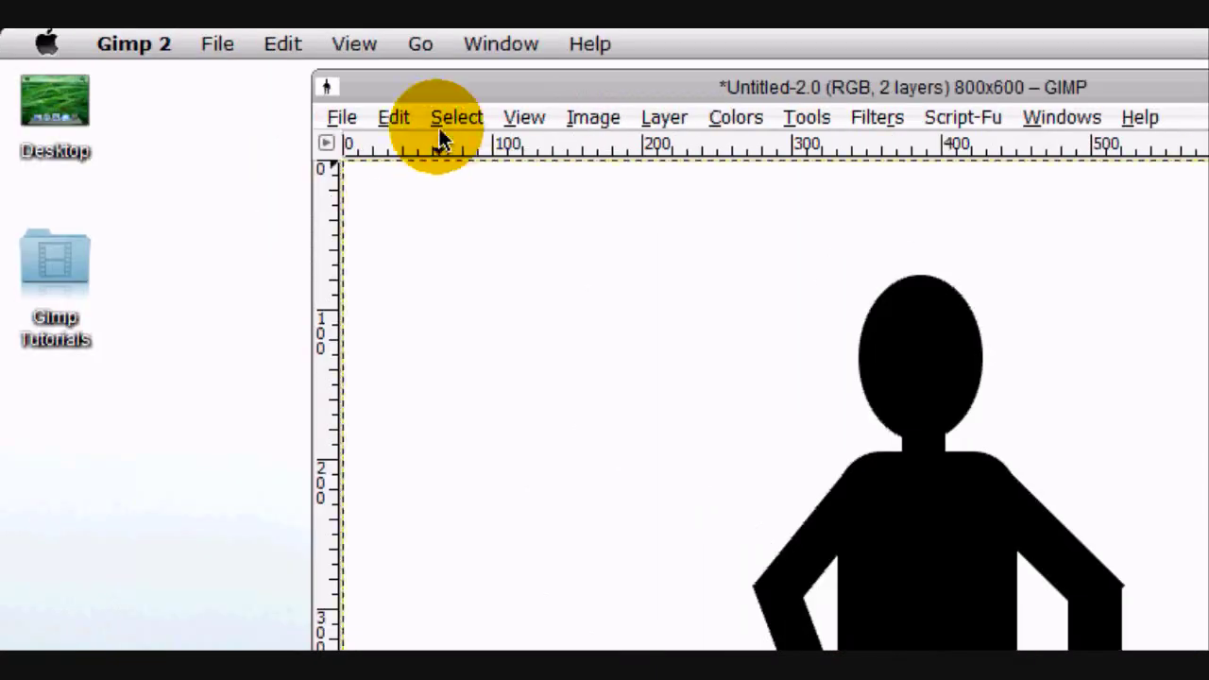
pyautogui.click(455, 117)
pyautogui.click(505, 154)
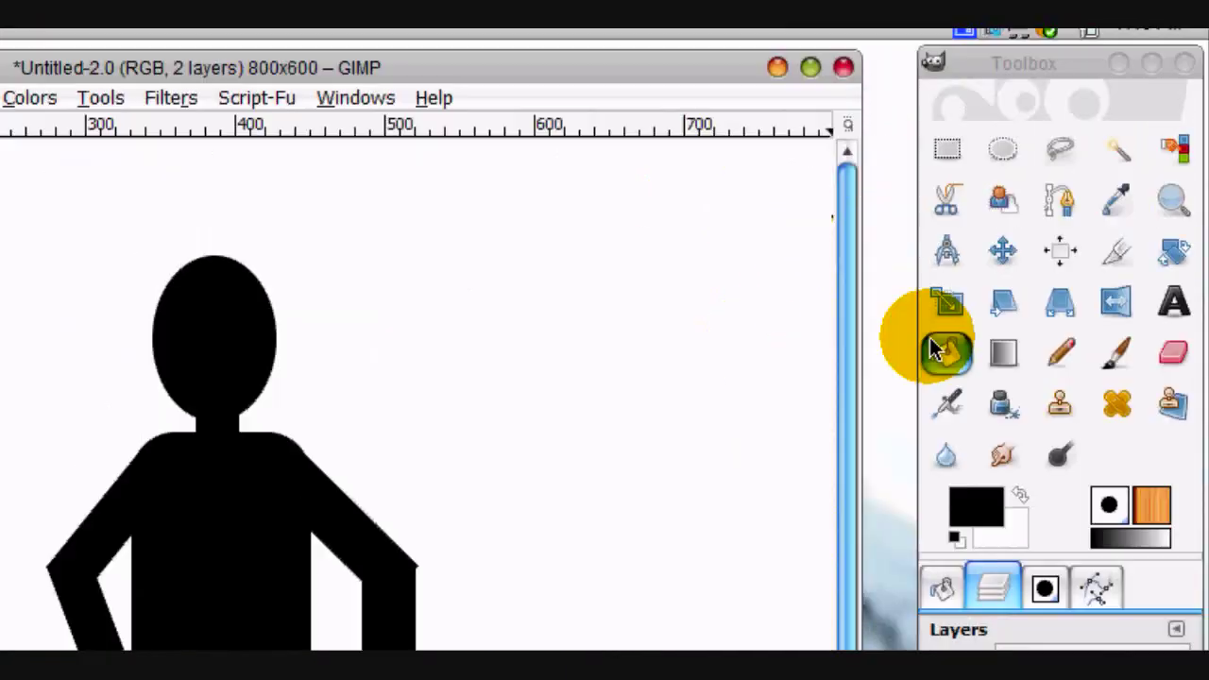
# Trim the foot's overhang in the gap between the legs using a rectangular selection, and clear the selection
pyautogui.click(965, 179)
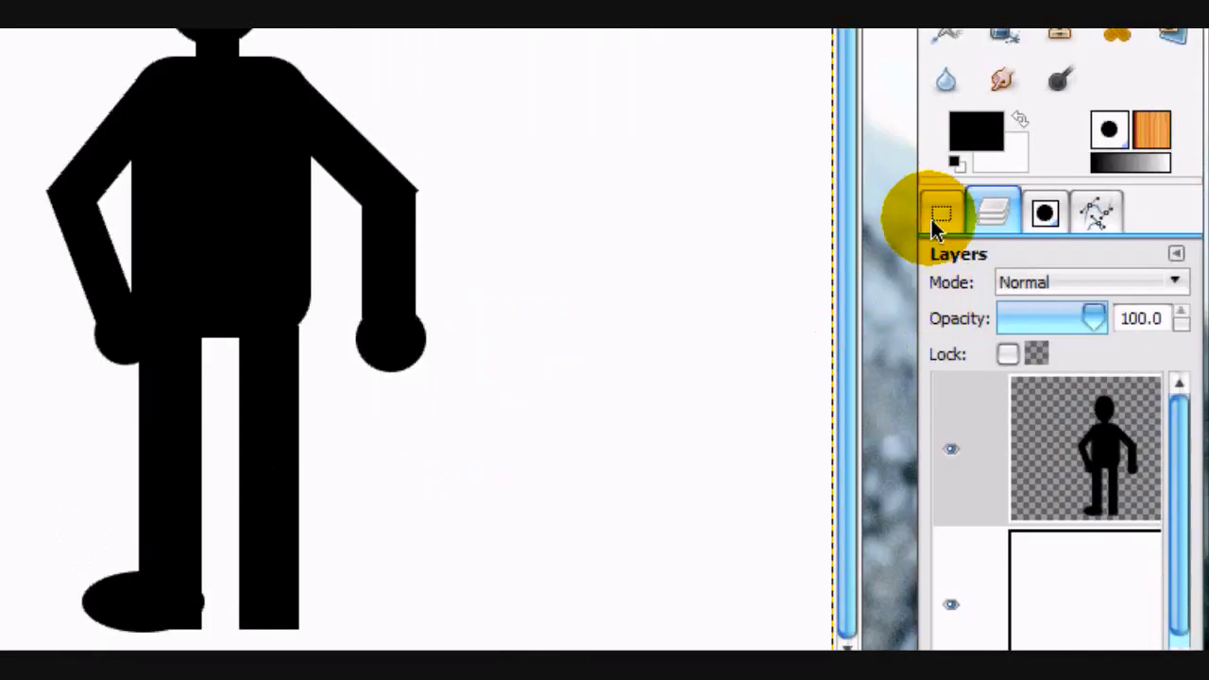
pyautogui.click(1179, 38)
pyautogui.click(1208, 42)
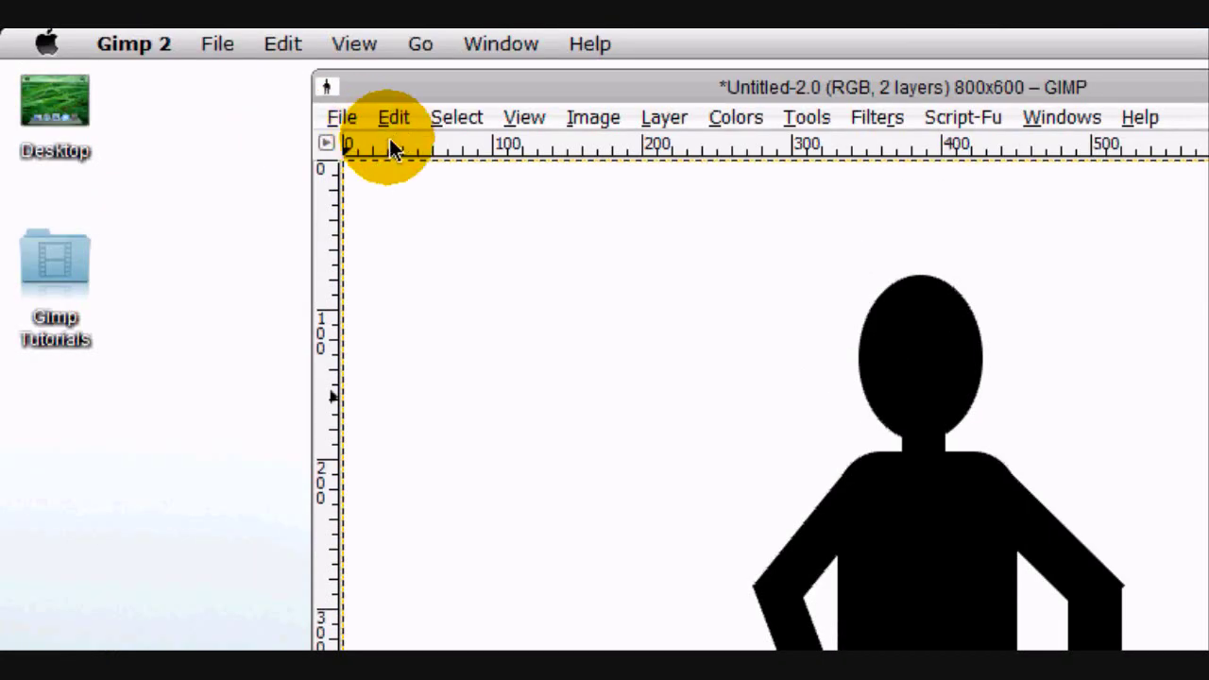
pyautogui.click(459, 119)
pyautogui.click(491, 187)
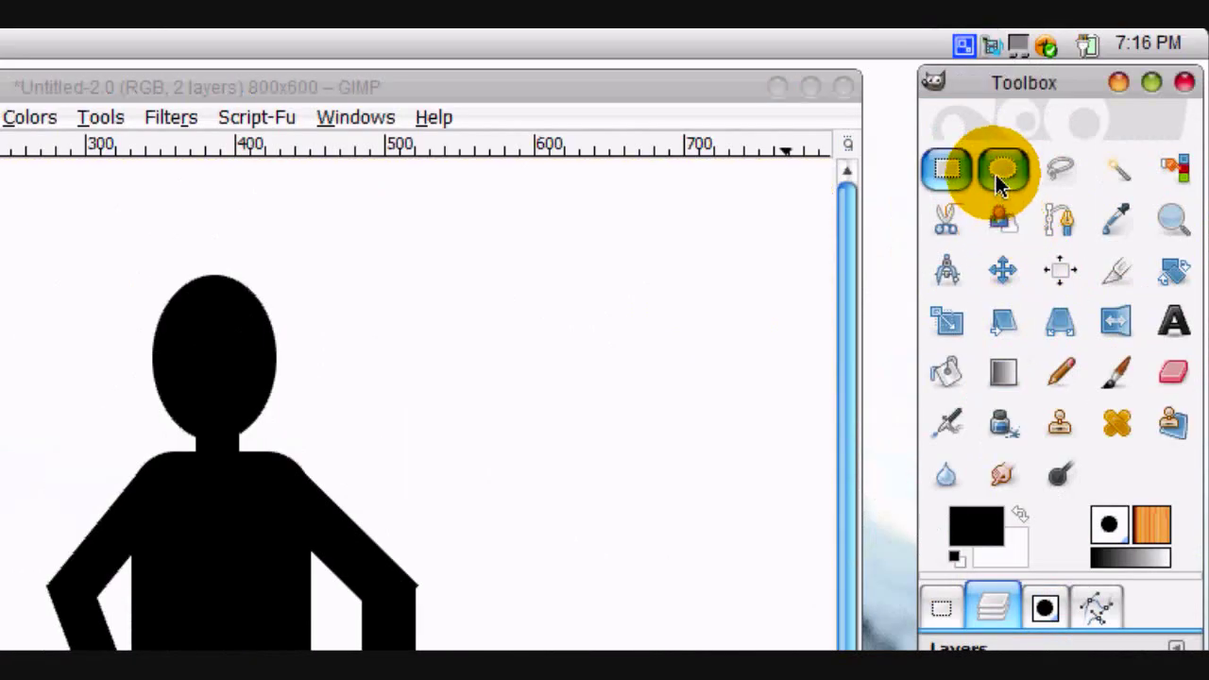
# Add a black-filled horizontal ellipse at the right leg's lower end as the second foot, and clear the selection
pyautogui.click(1208, 170)
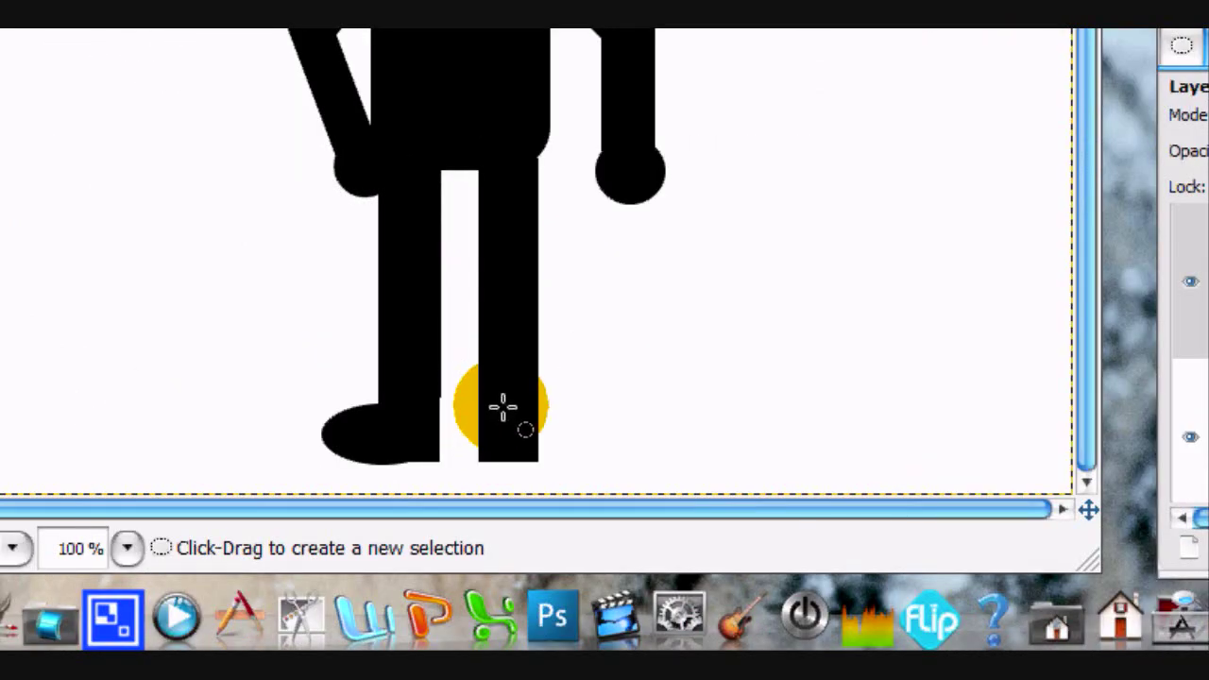
pyautogui.moveTo(245, 403); pyautogui.dragTo(229, 407)
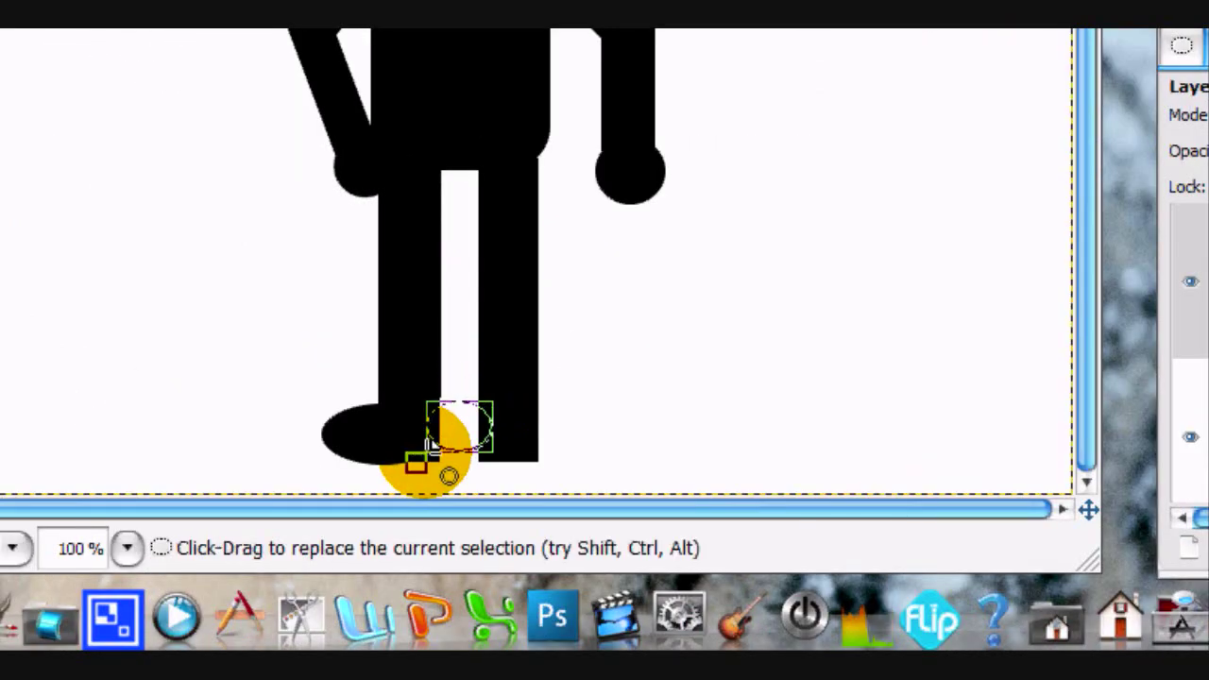
pyautogui.moveTo(415, 429)
pyautogui.mouseDown()
pyautogui.moveTo(389, 430)
pyautogui.moveTo(389, 448)
pyautogui.moveTo(436, 432)
pyautogui.mouseUp()
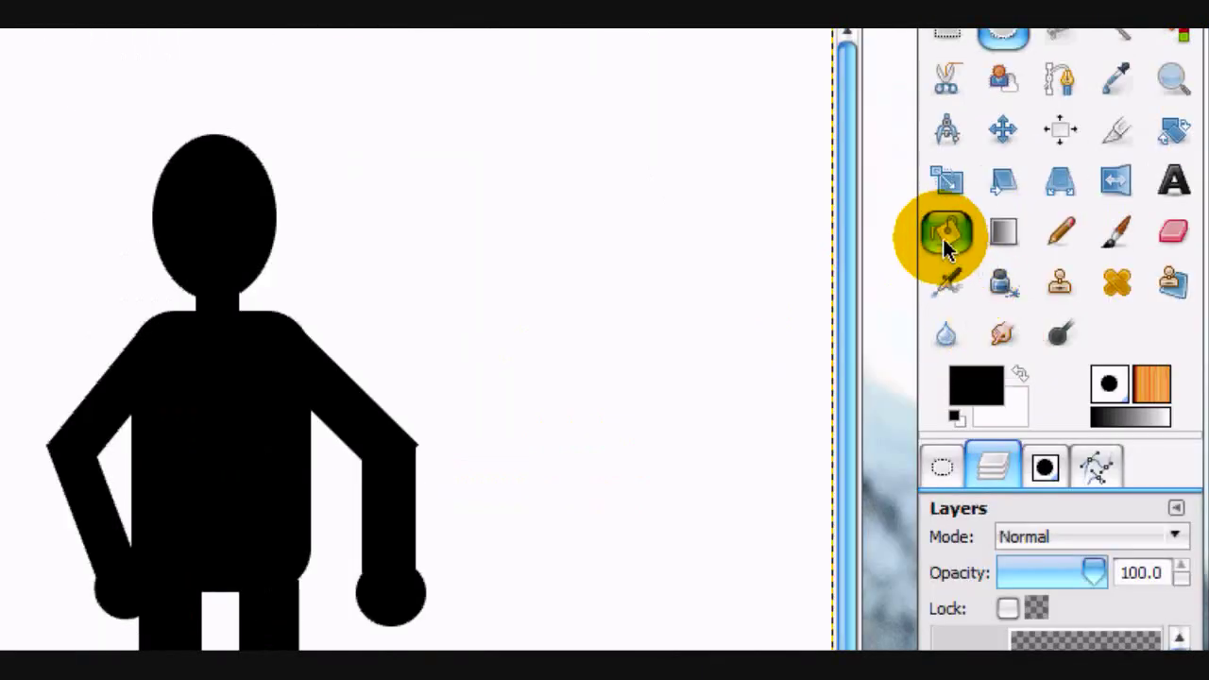
pyautogui.click(1183, 0)
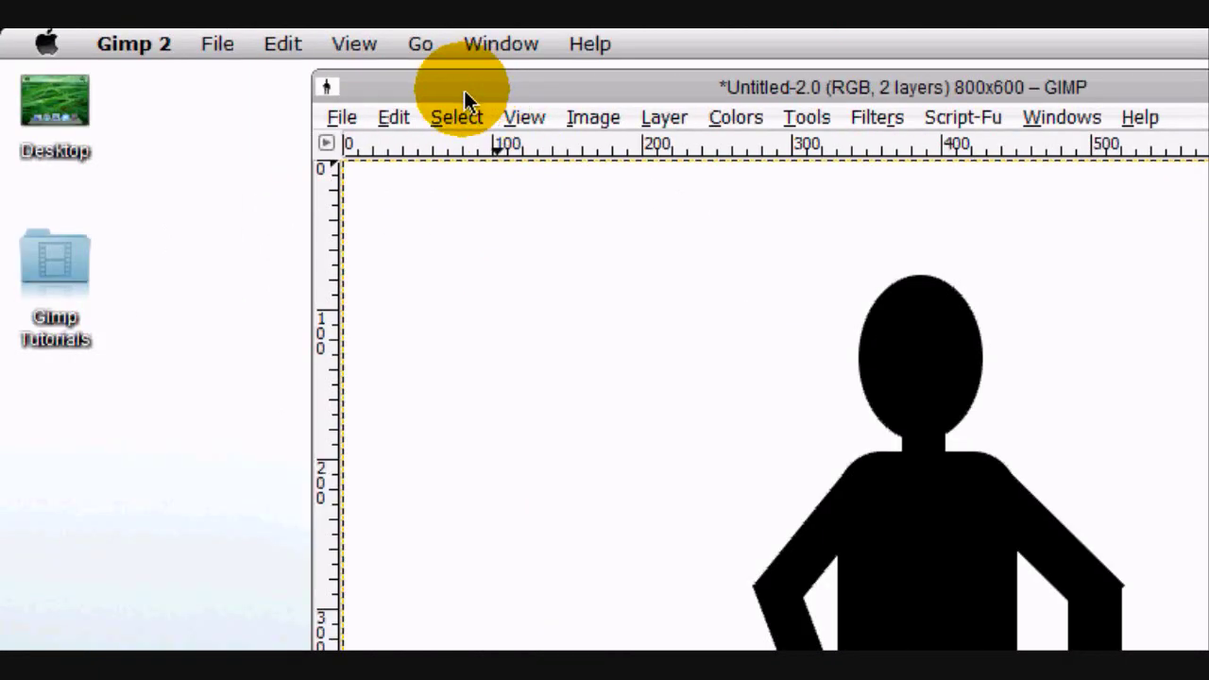
pyautogui.click(459, 114)
pyautogui.click(481, 152)
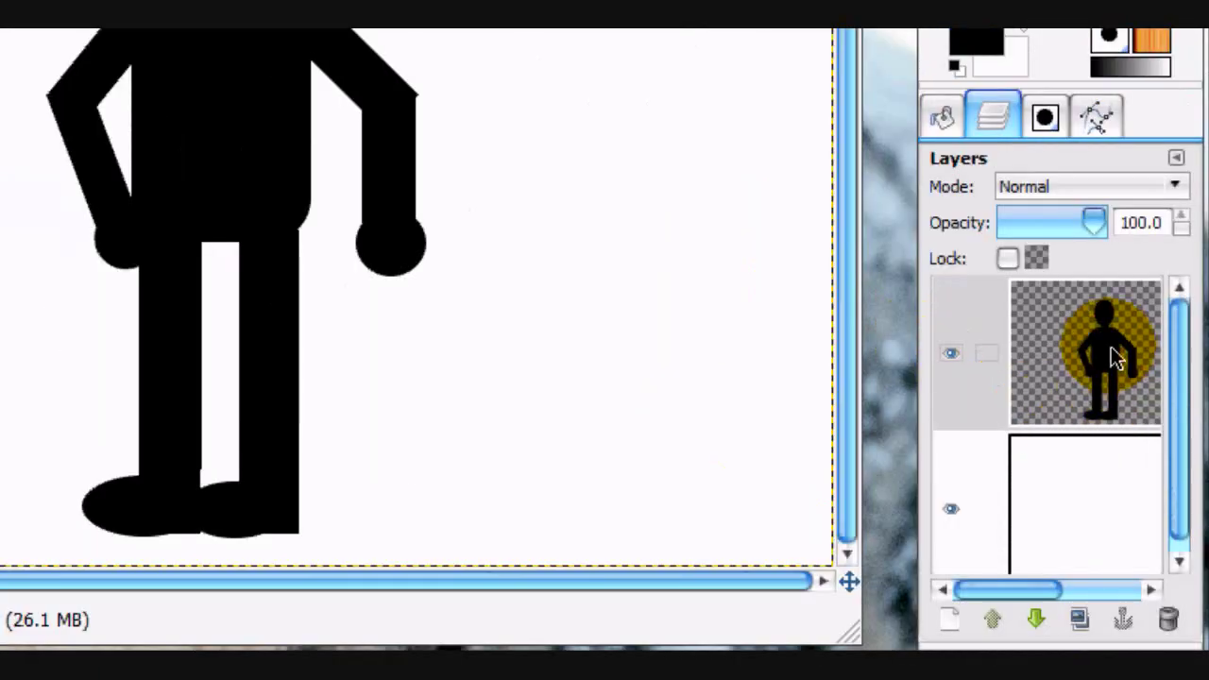
# Select the whole figure's outline by applying Alpha to Selection to the silhouette layer
pyautogui.moveTo(1115, 357); pyautogui.dragTo(81, 0)
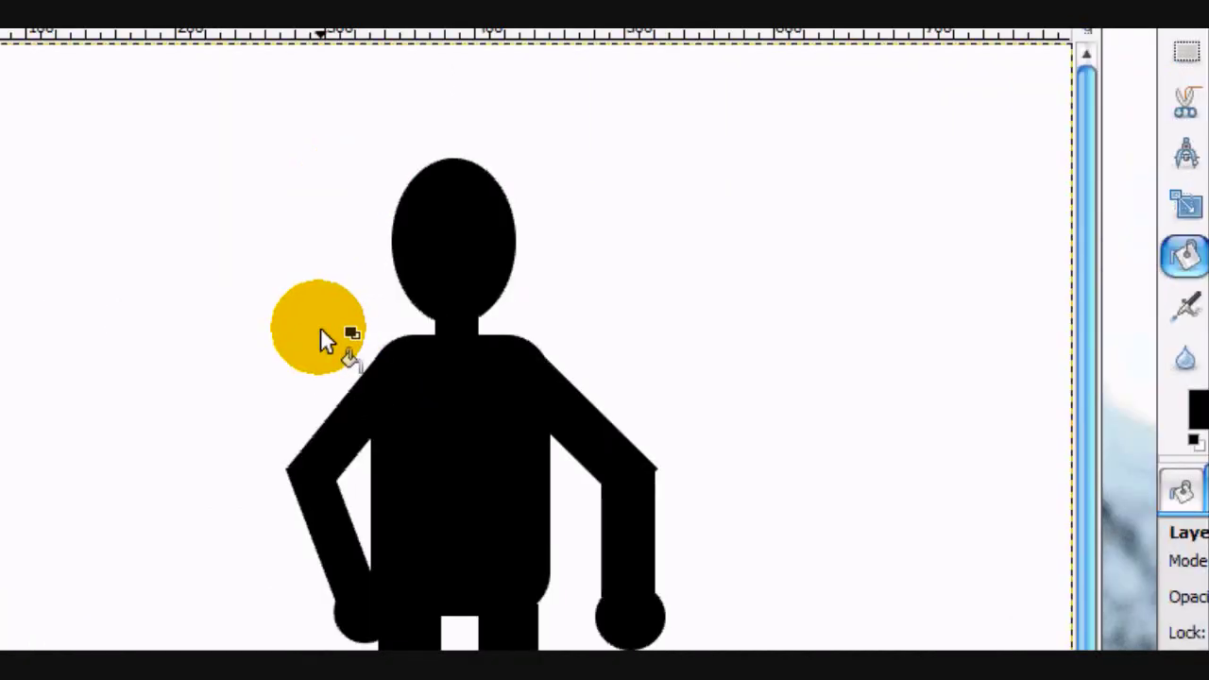
pyautogui.moveTo(322, 340); pyautogui.dragTo(422, 635)
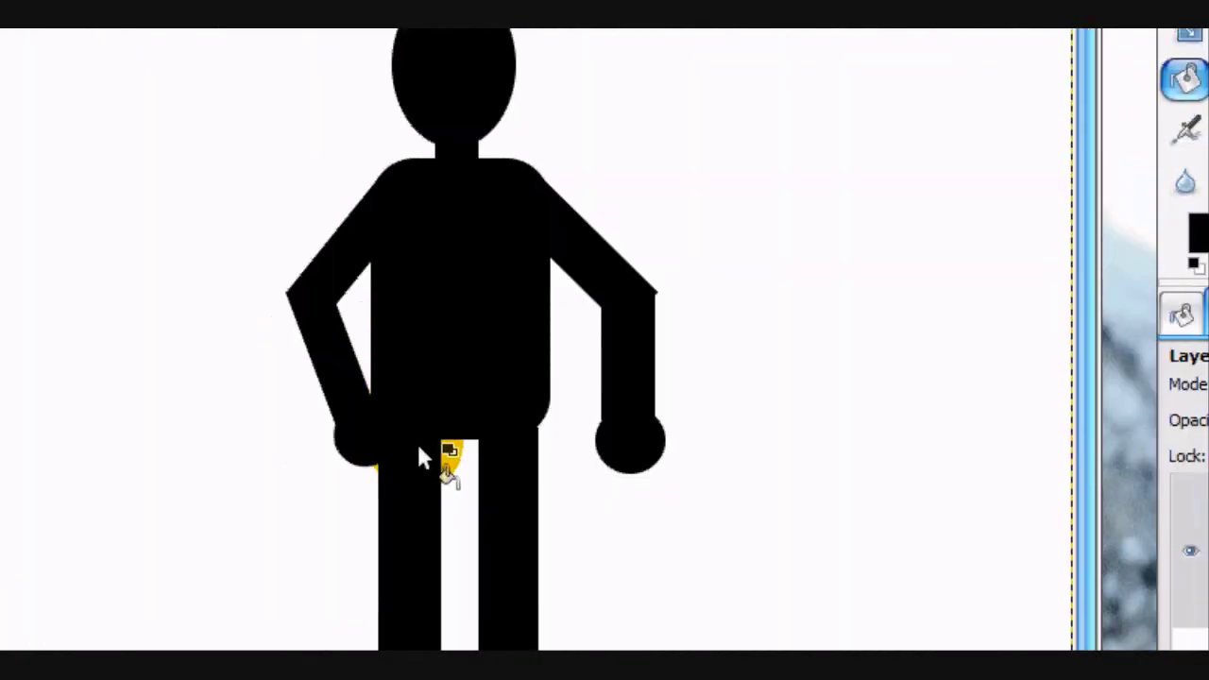
pyautogui.moveTo(349, 241); pyautogui.dragTo(1080, 251)
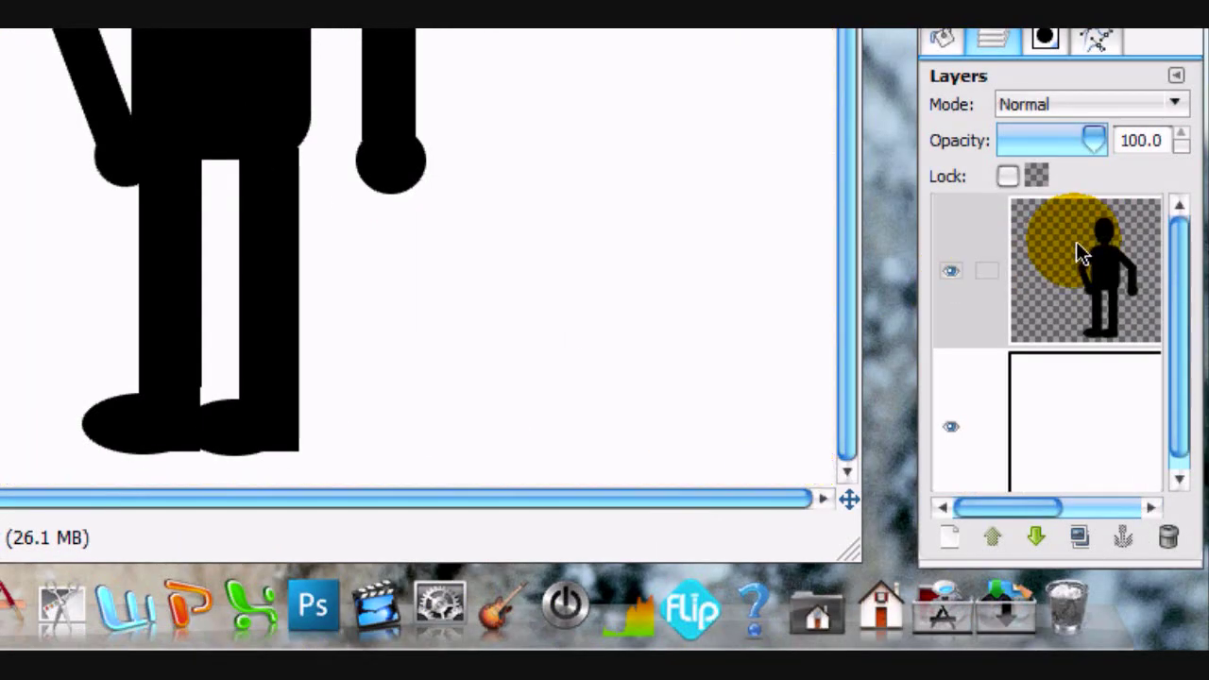
pyautogui.rightClick(1077, 246)
pyautogui.click(865, 276)
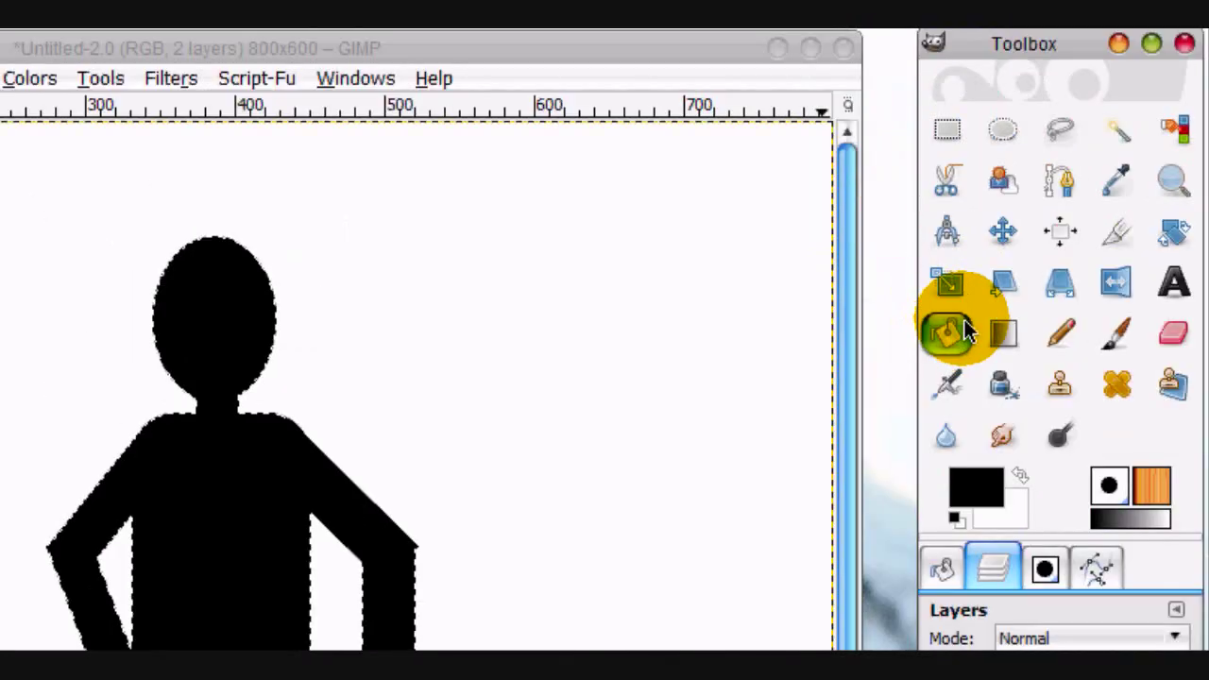
# Fill the selected figure with white
pyautogui.click(1004, 333)
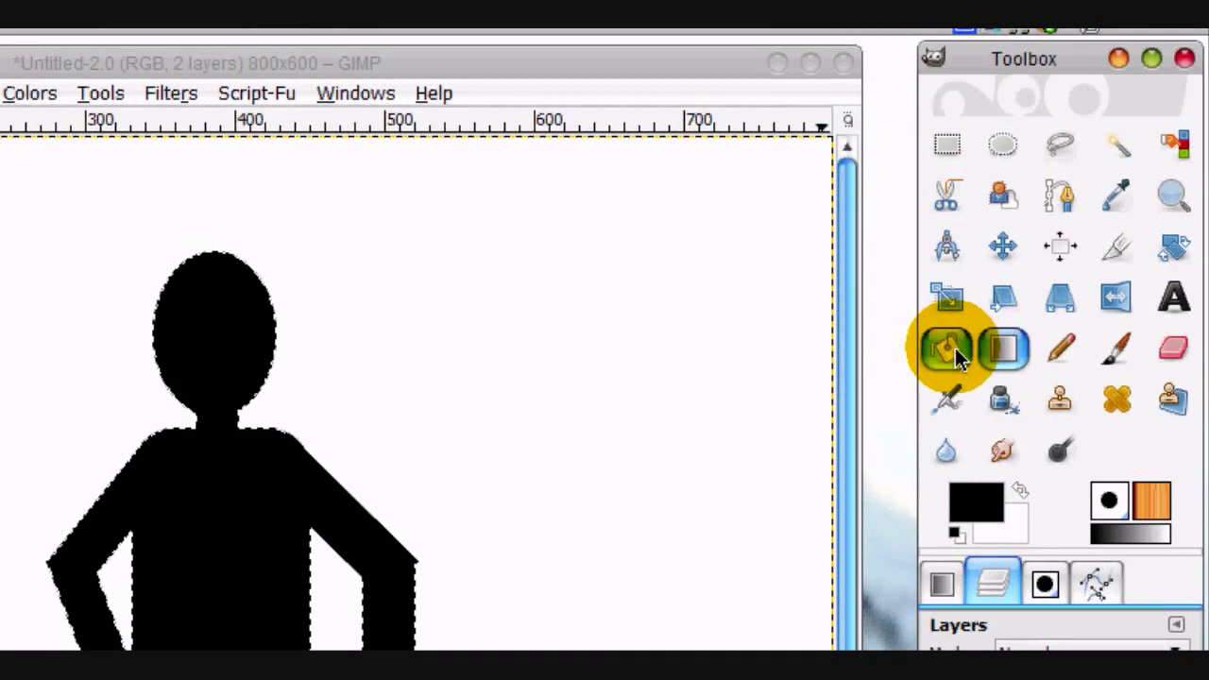
pyautogui.click(947, 333)
pyautogui.click(499, 326)
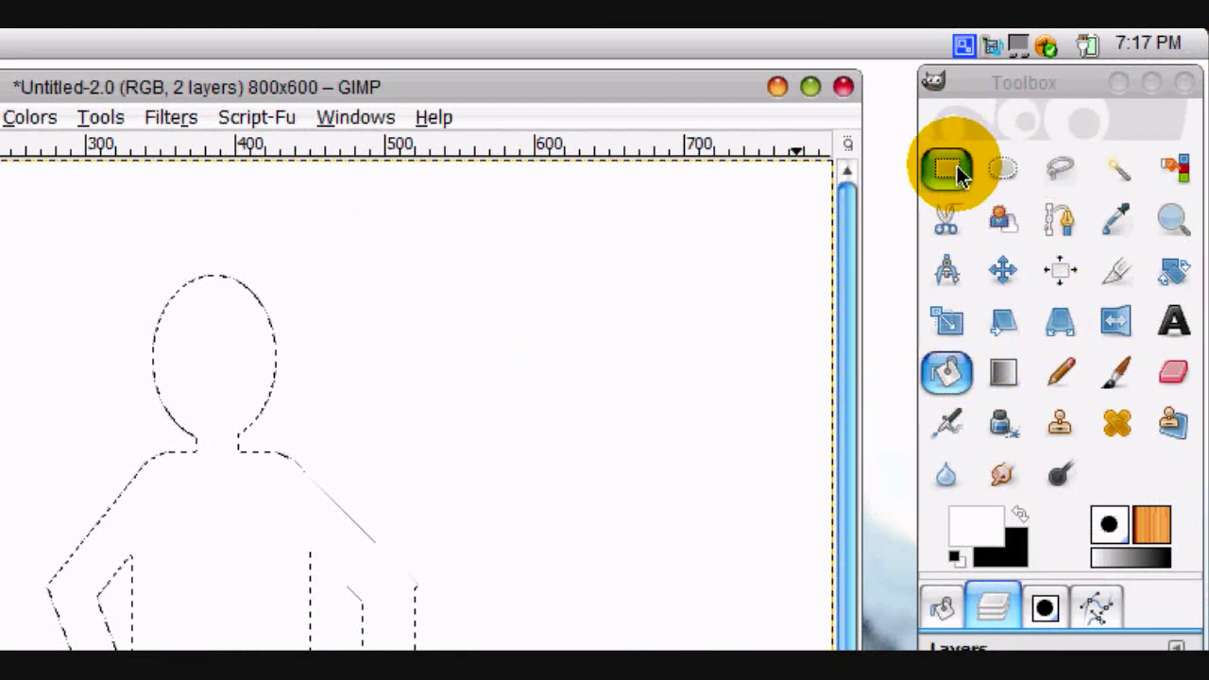
# Prepare a gradient with a light blue foreground colour and a white background colour
pyautogui.click(1001, 372)
pyautogui.click(988, 363)
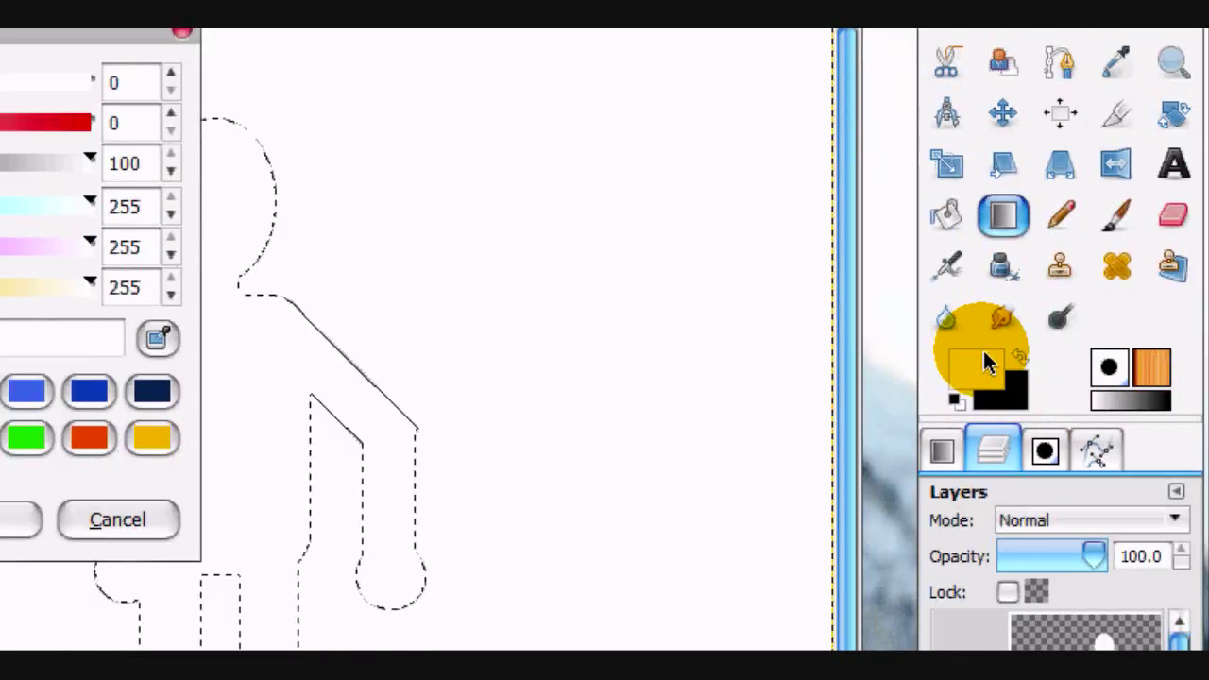
pyautogui.click(513, 391)
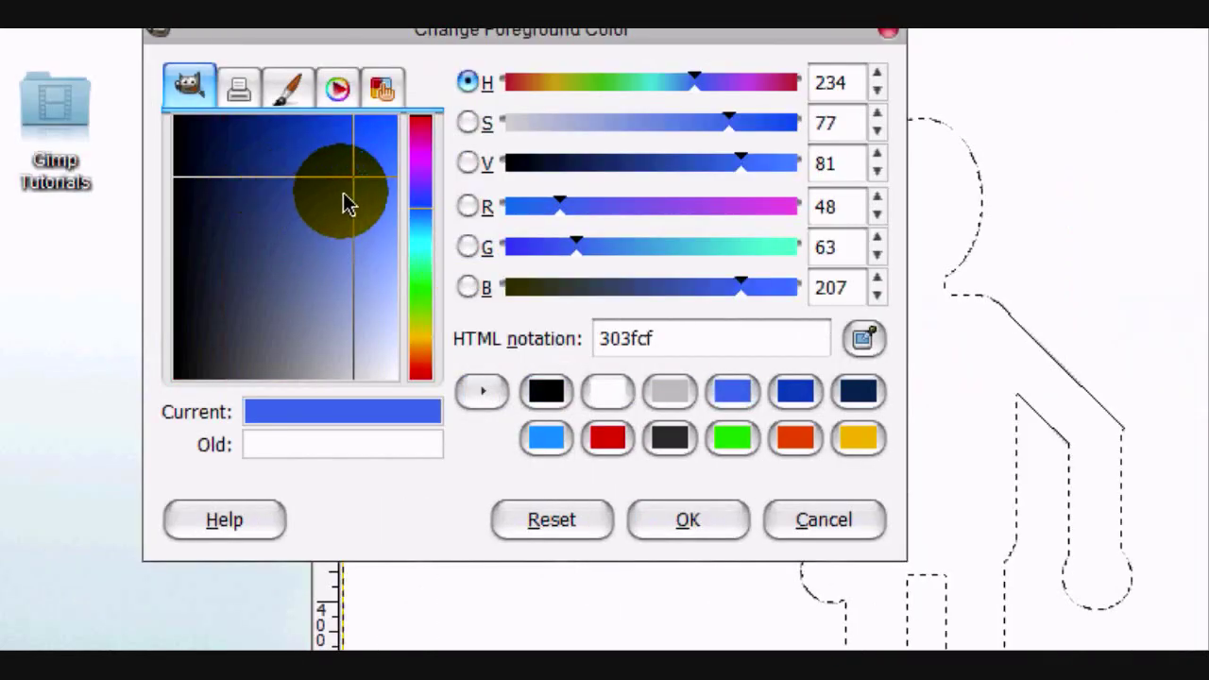
pyautogui.moveTo(345, 203); pyautogui.dragTo(445, 305)
pyautogui.click(679, 519)
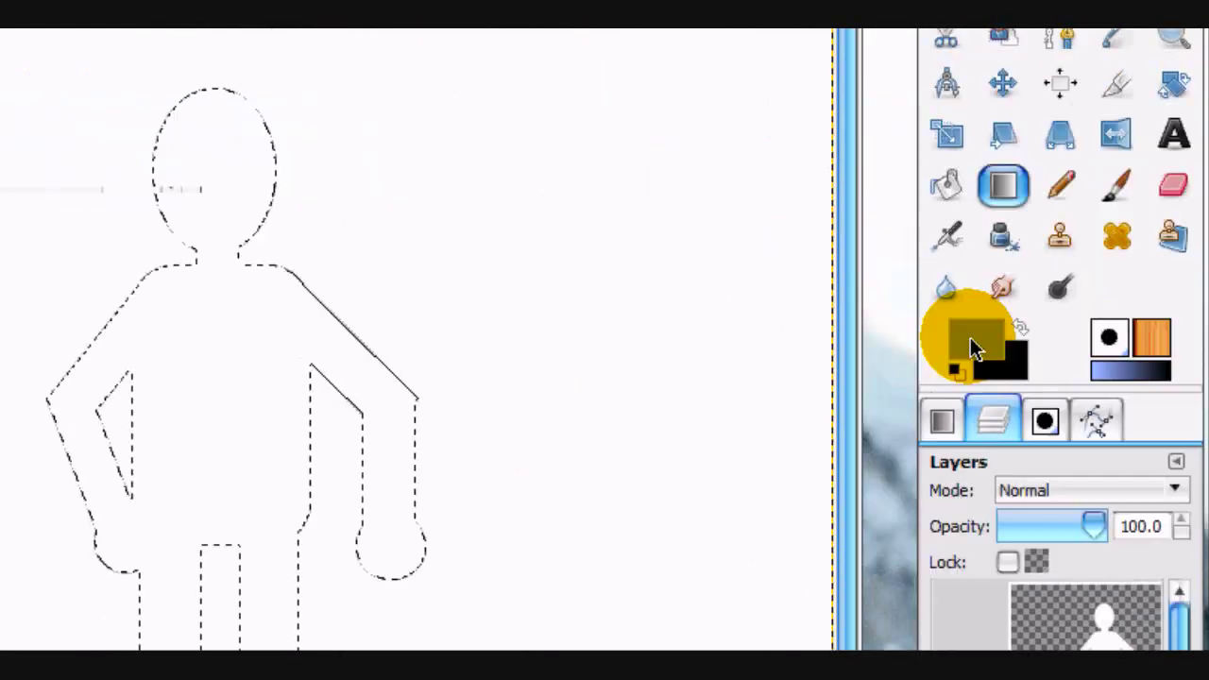
pyautogui.click(1011, 368)
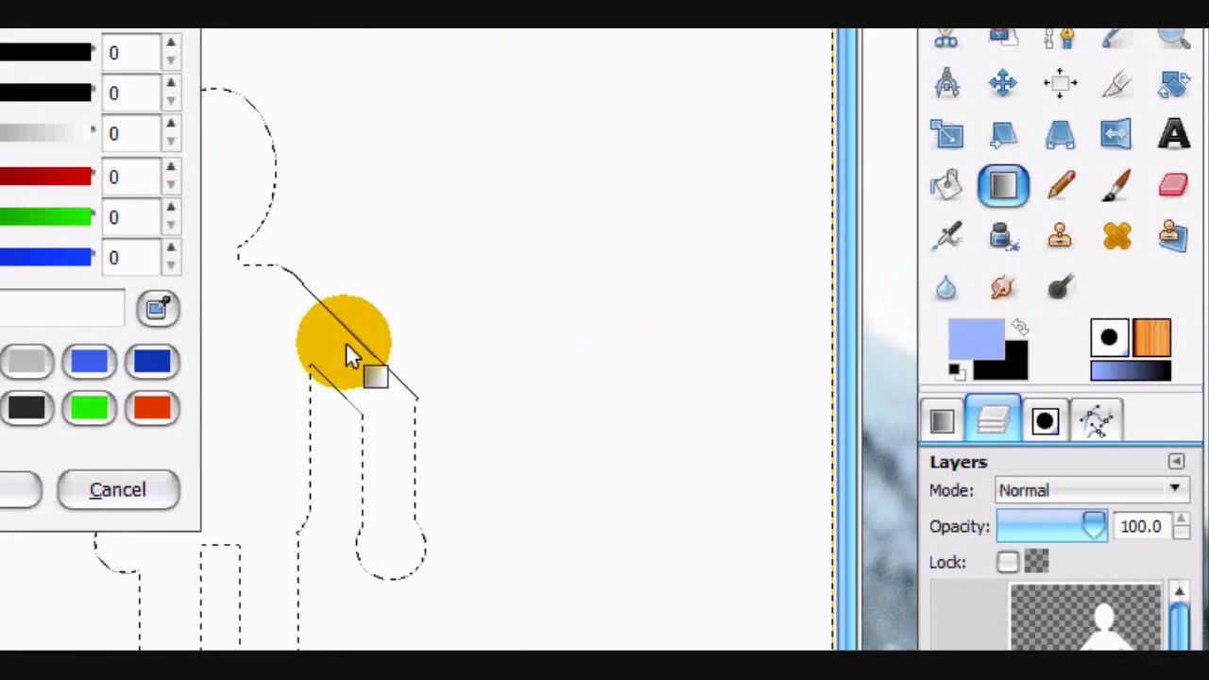
pyautogui.click(440, 359)
pyautogui.click(475, 340)
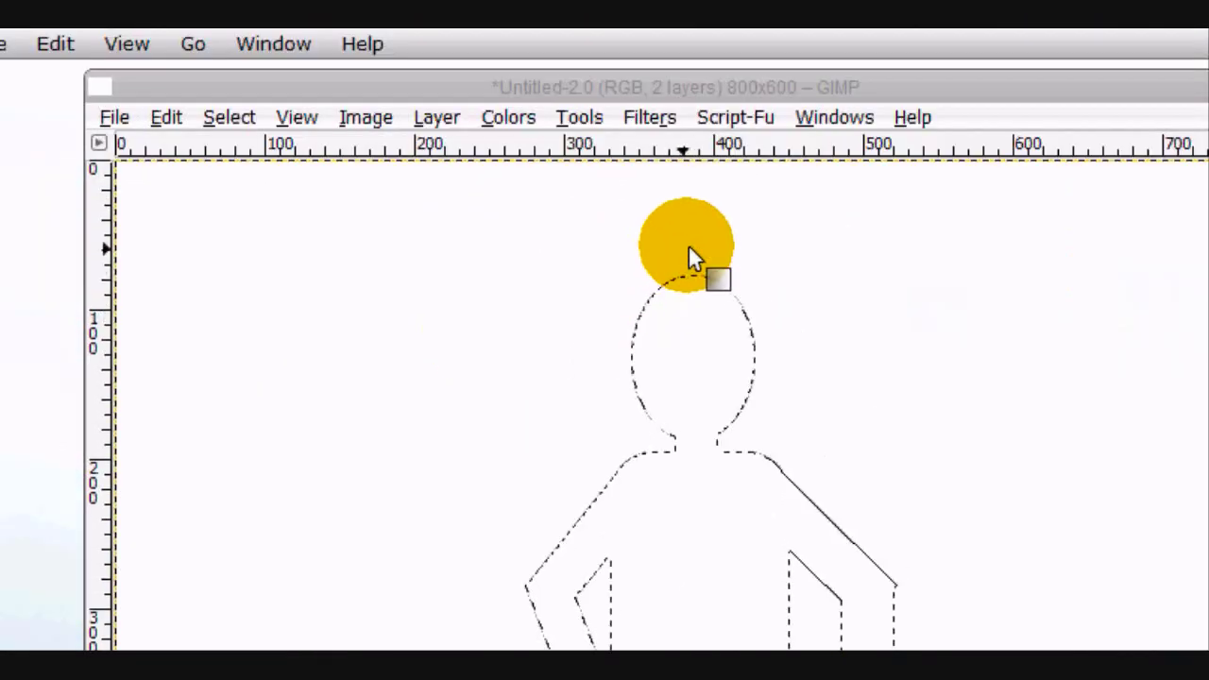
# Apply the light-blue-to-white gradient vertically down the selected figure, starting above the head, and clear the selection
pyautogui.moveTo(695, 127); pyautogui.dragTo(705, 641)
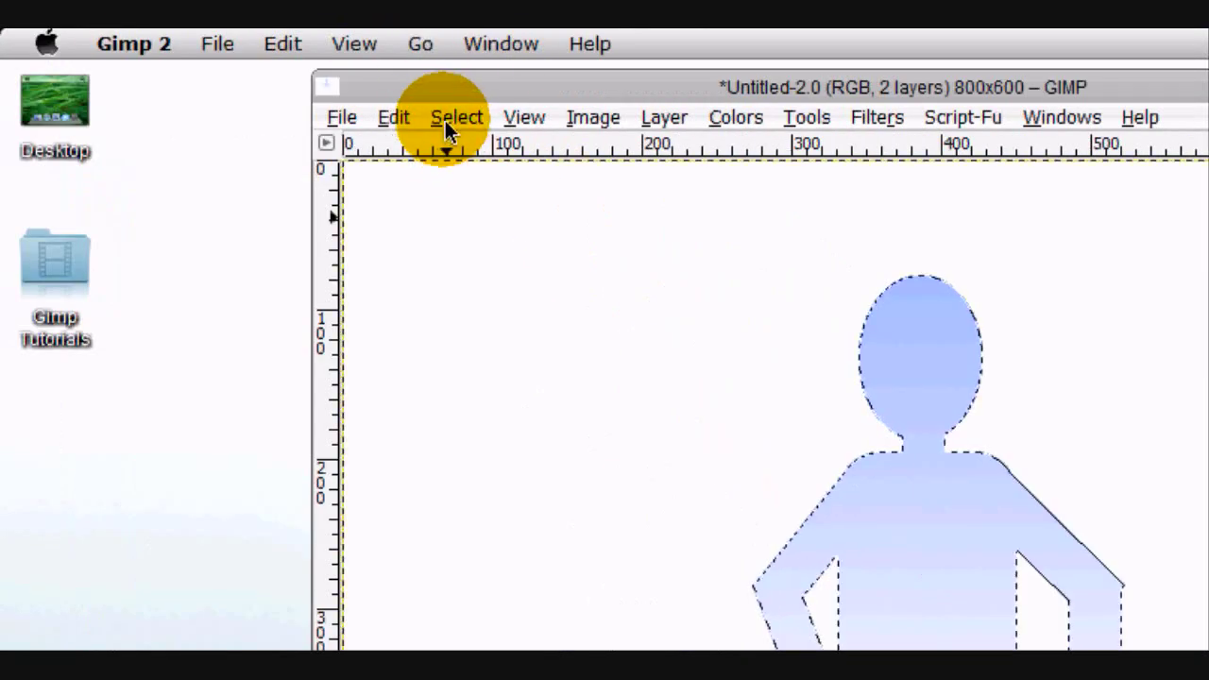
pyautogui.click(445, 120)
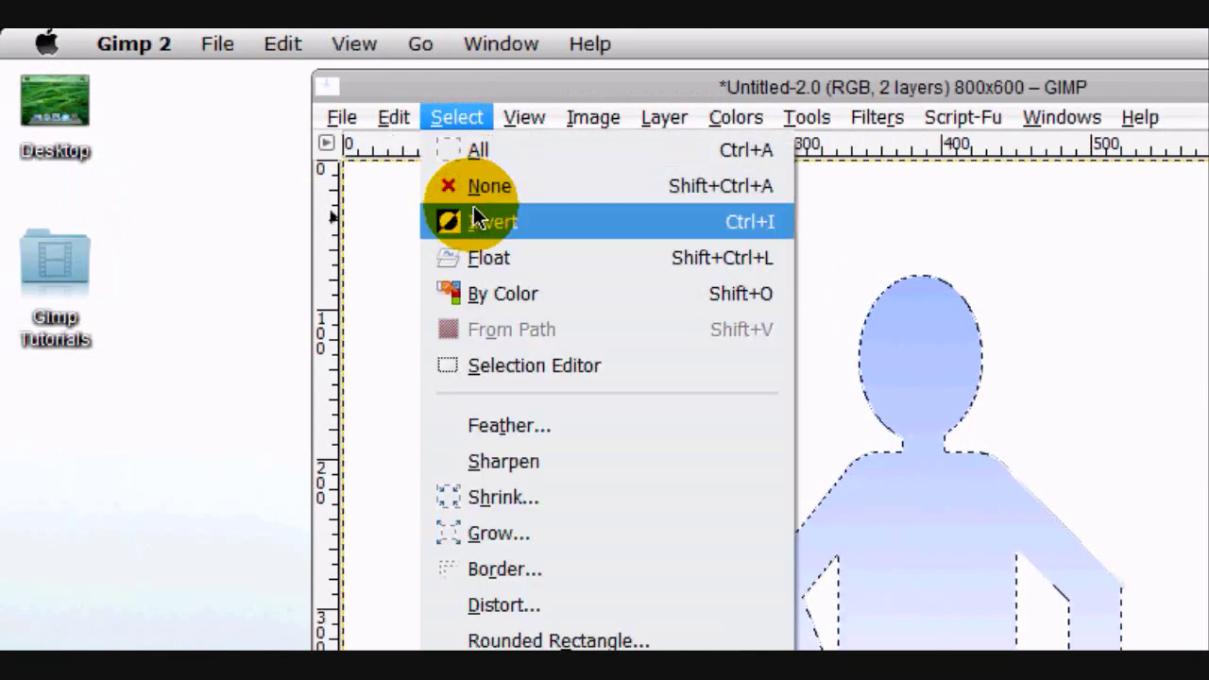
pyautogui.click(474, 191)
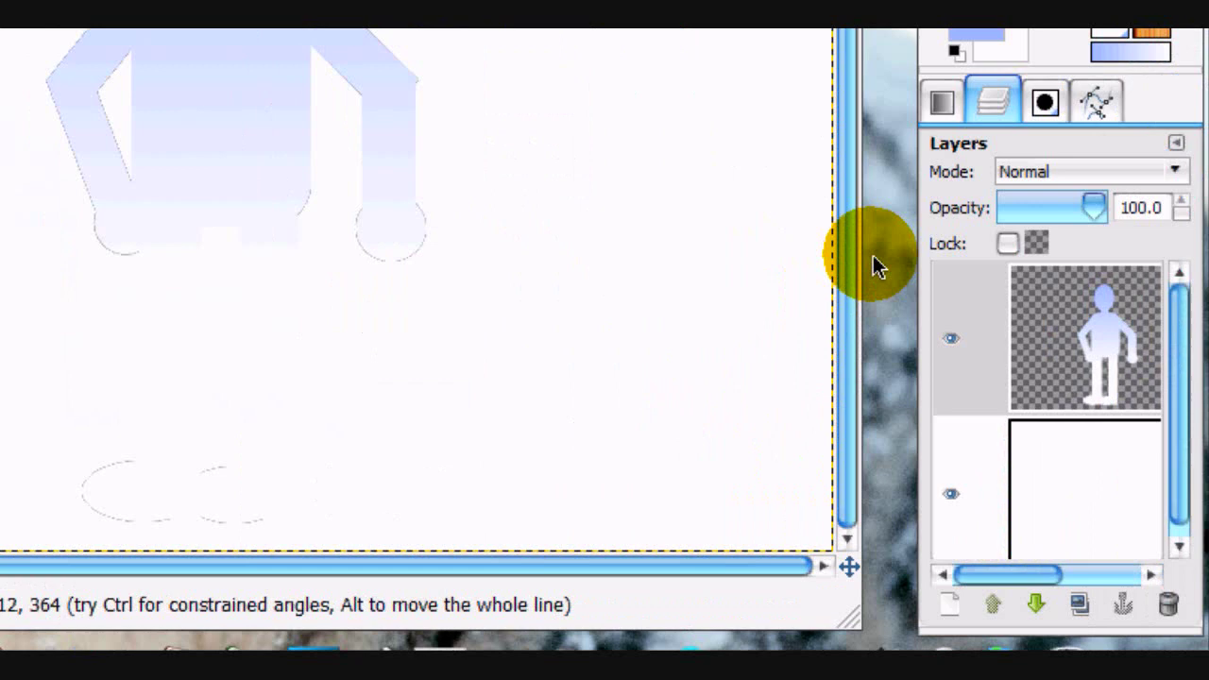
# Add a vertical gradient on the background layer, rising from light blue at the lower edge to white around the figure's lower legs
pyautogui.rightClick(1092, 335)
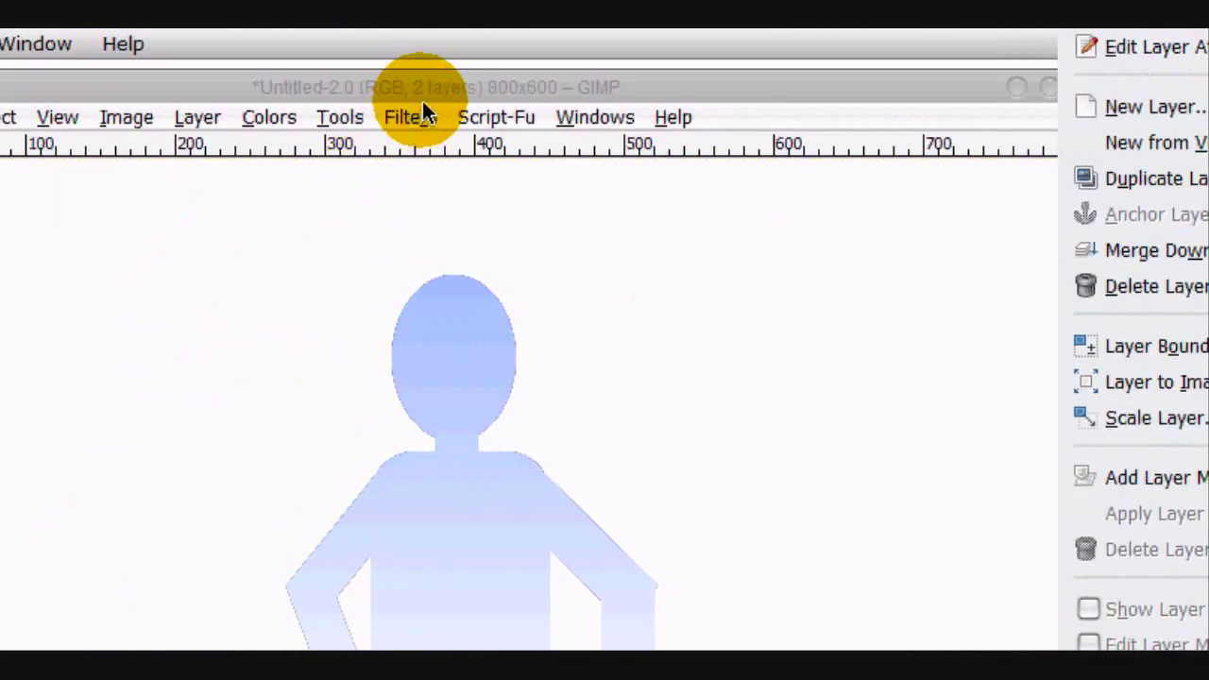
pyautogui.press('Escape')
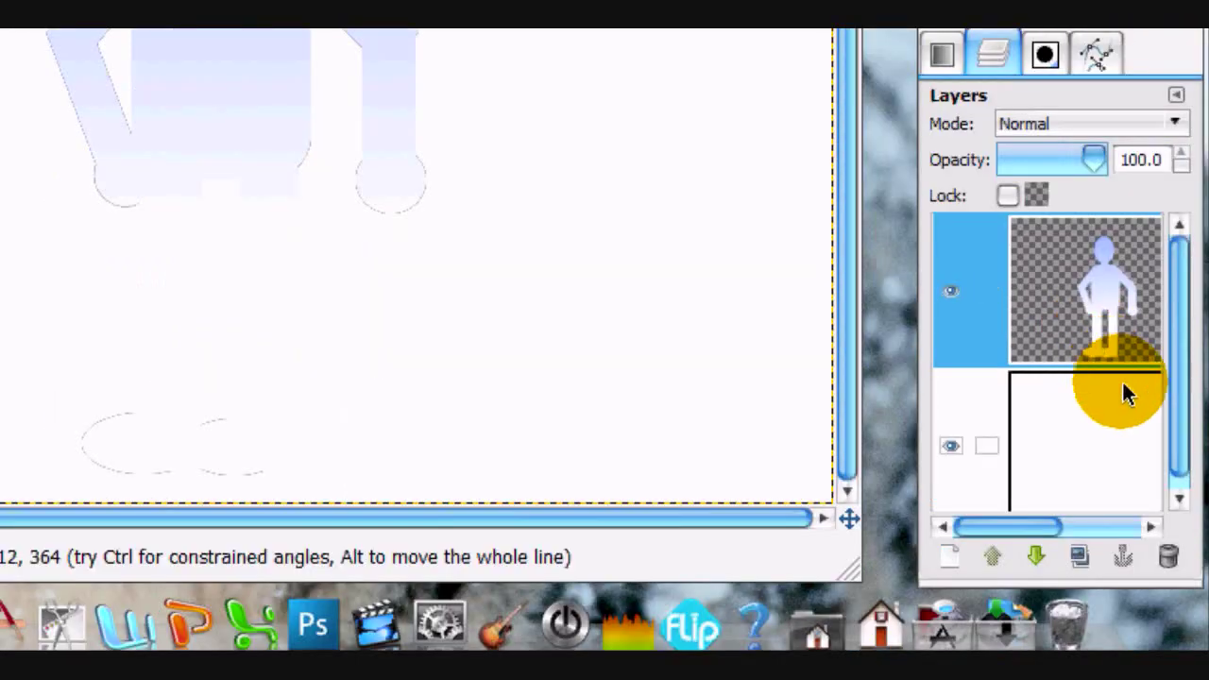
pyautogui.click(1110, 385)
pyautogui.moveTo(343, 496); pyautogui.dragTo(320, 460)
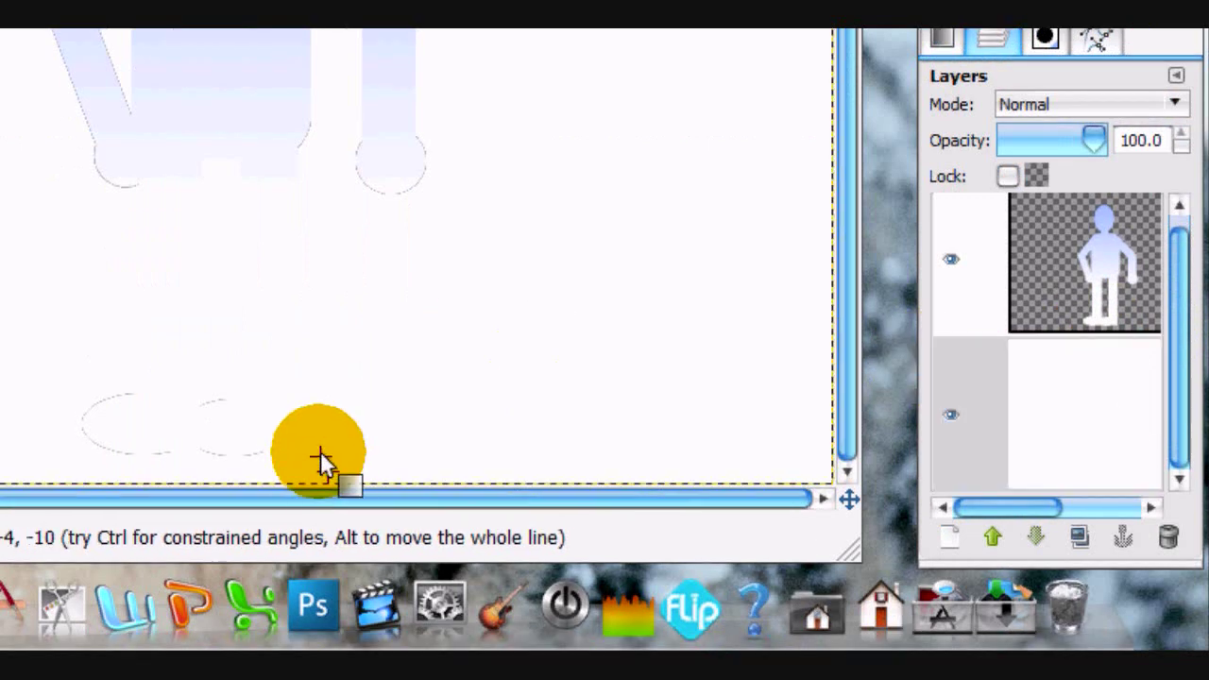
pyautogui.moveTo(328, 365); pyautogui.dragTo(324, 350)
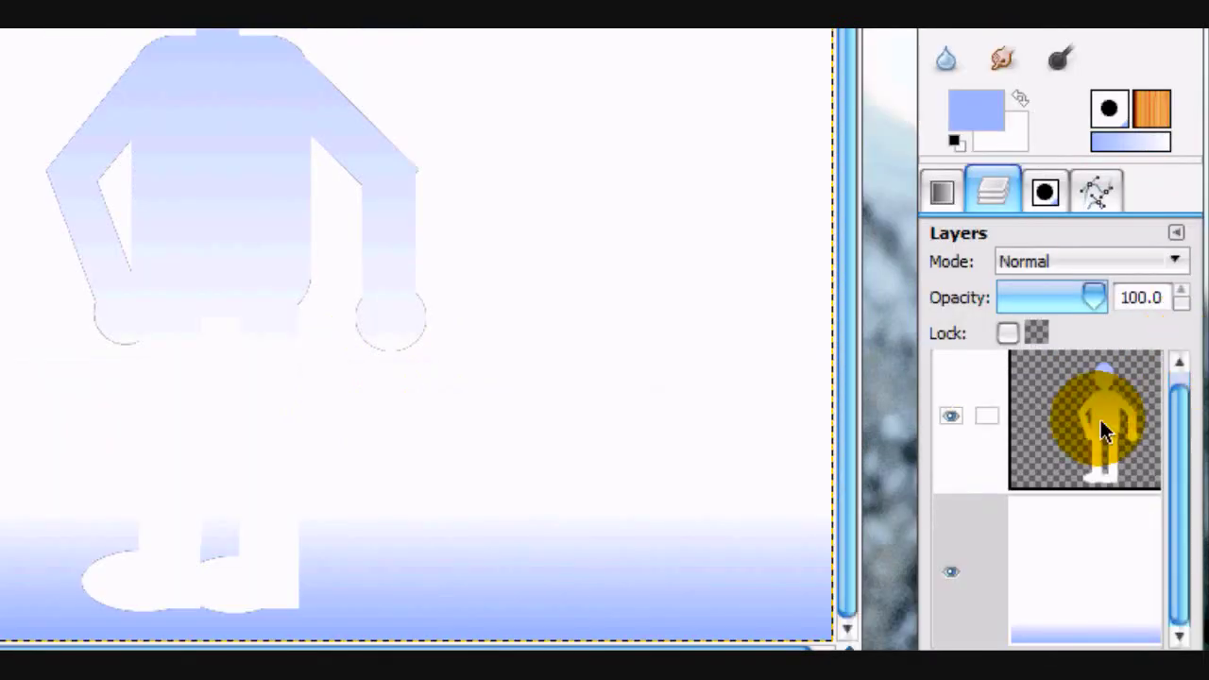
# Select the figure's outline with Alpha to Selection on its layer and grow the selection by 1 pixel
pyautogui.rightClick(1090, 251)
pyautogui.click(920, 275)
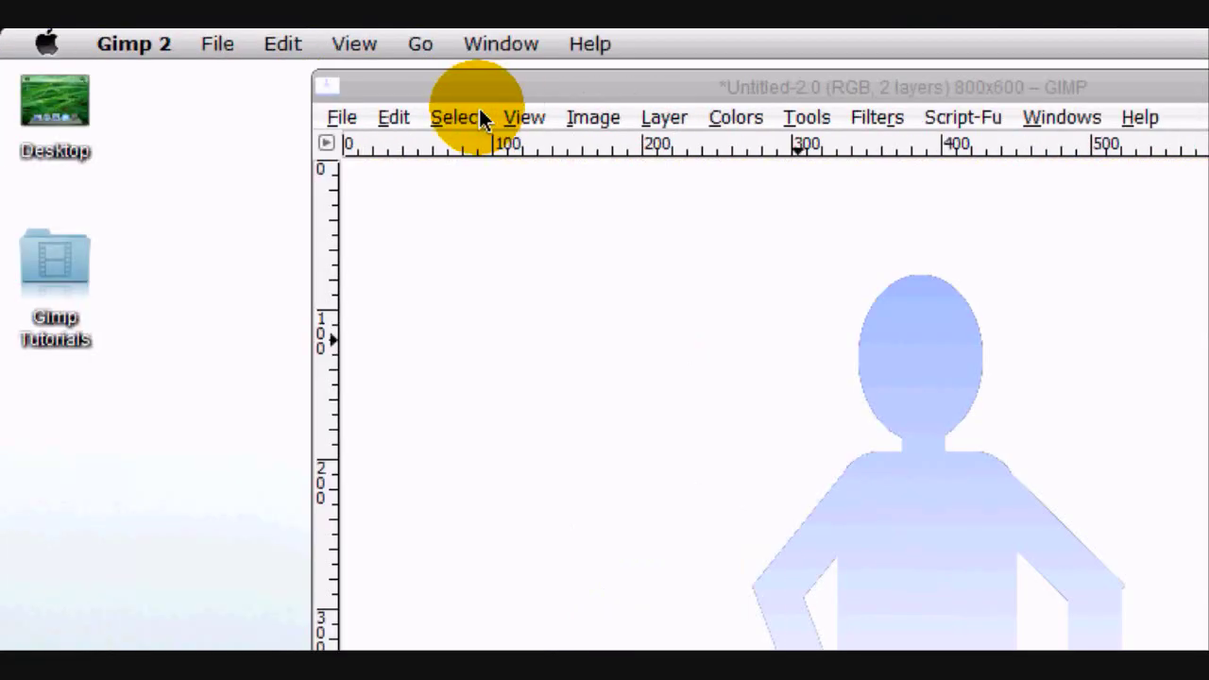
pyautogui.click(7, 117)
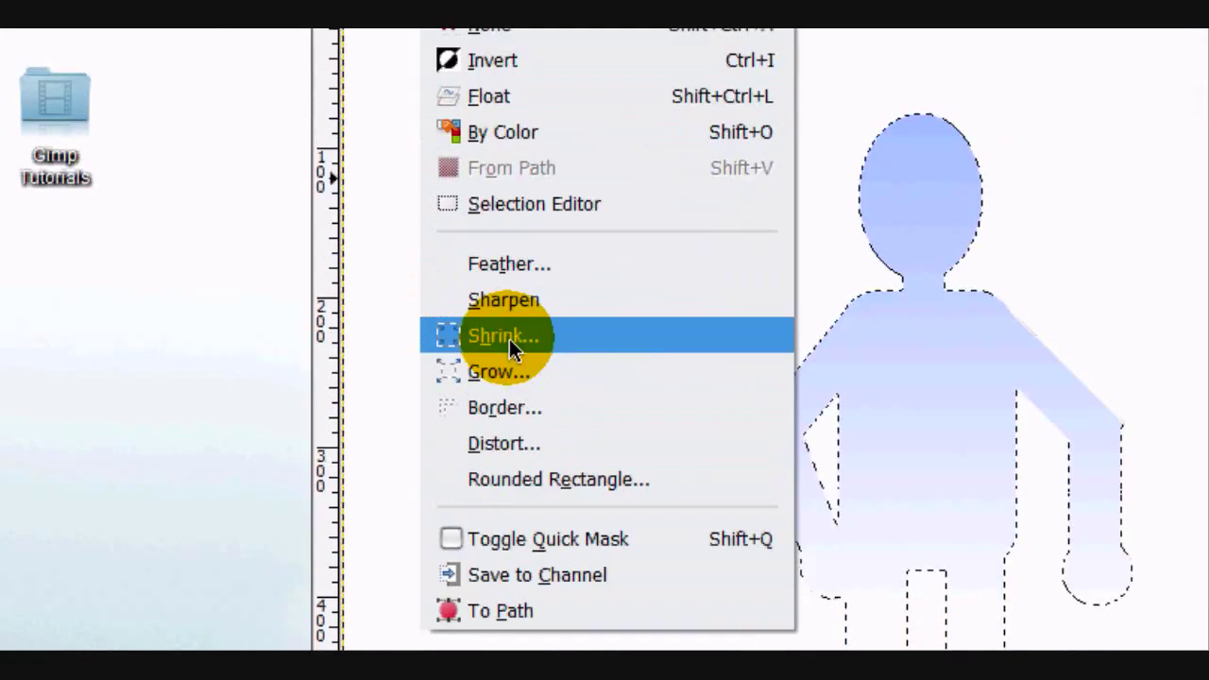
pyautogui.click(501, 371)
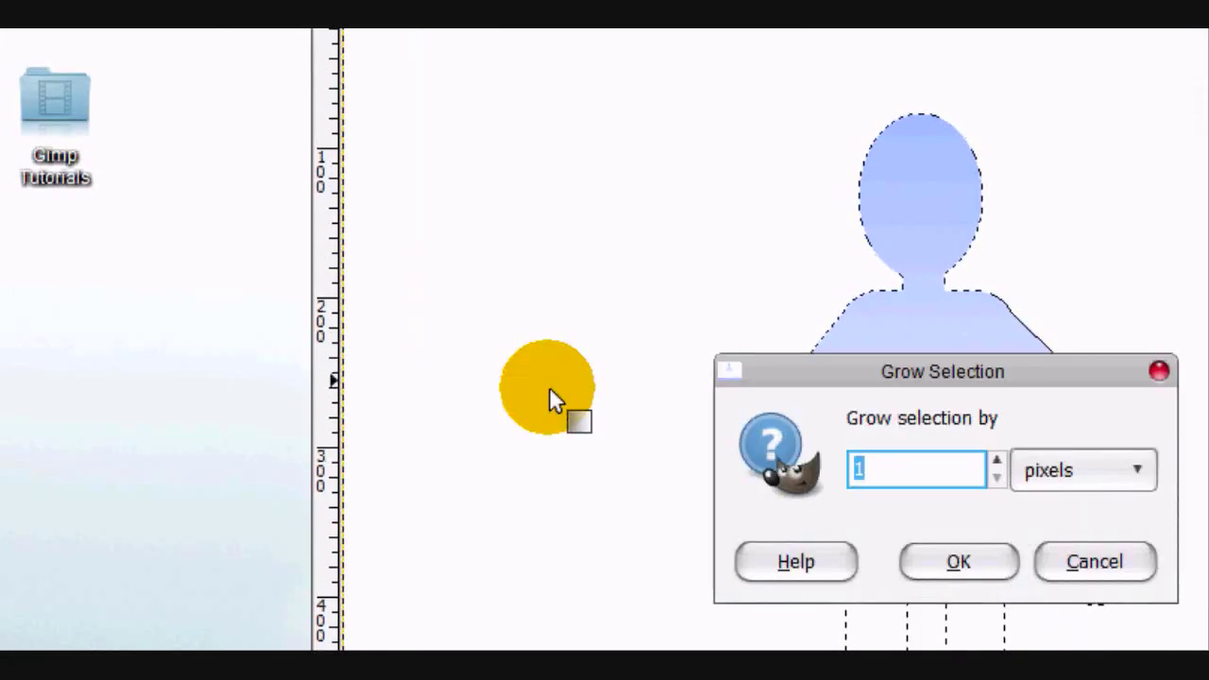
pyautogui.click(957, 563)
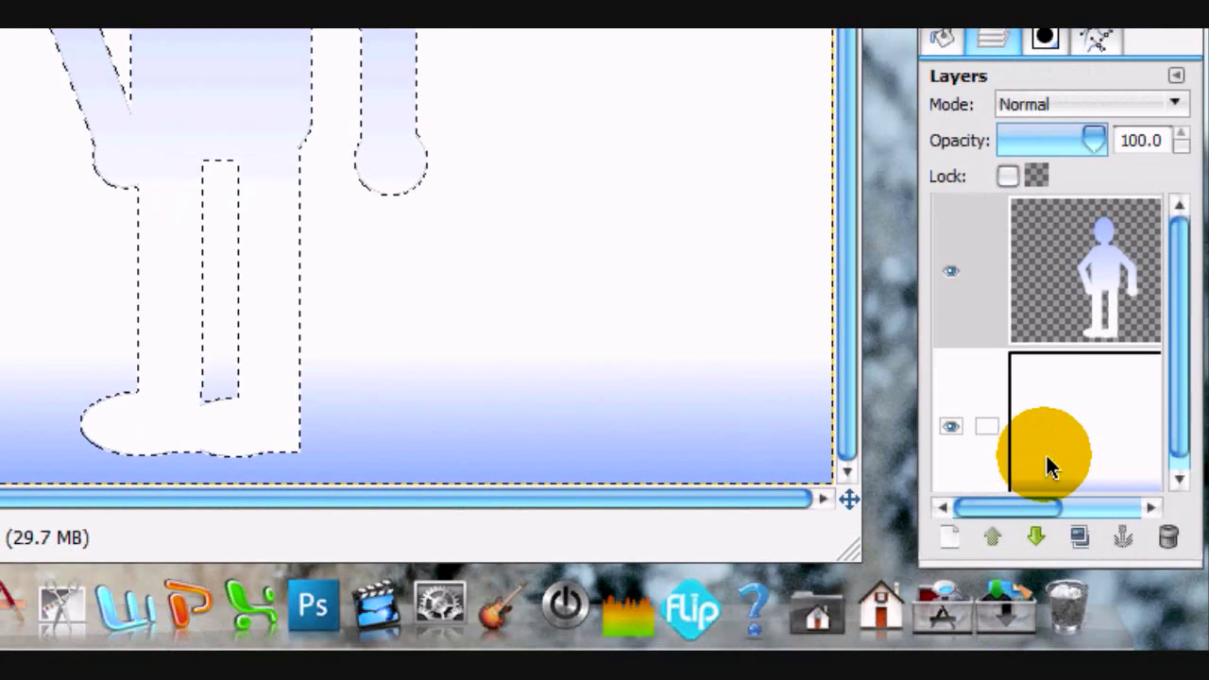
# Fill the grown selection with light blue on a new transparent 800 x 600 px layer beneath the figure, and clear the selection
pyautogui.click(1064, 357)
pyautogui.click(945, 536)
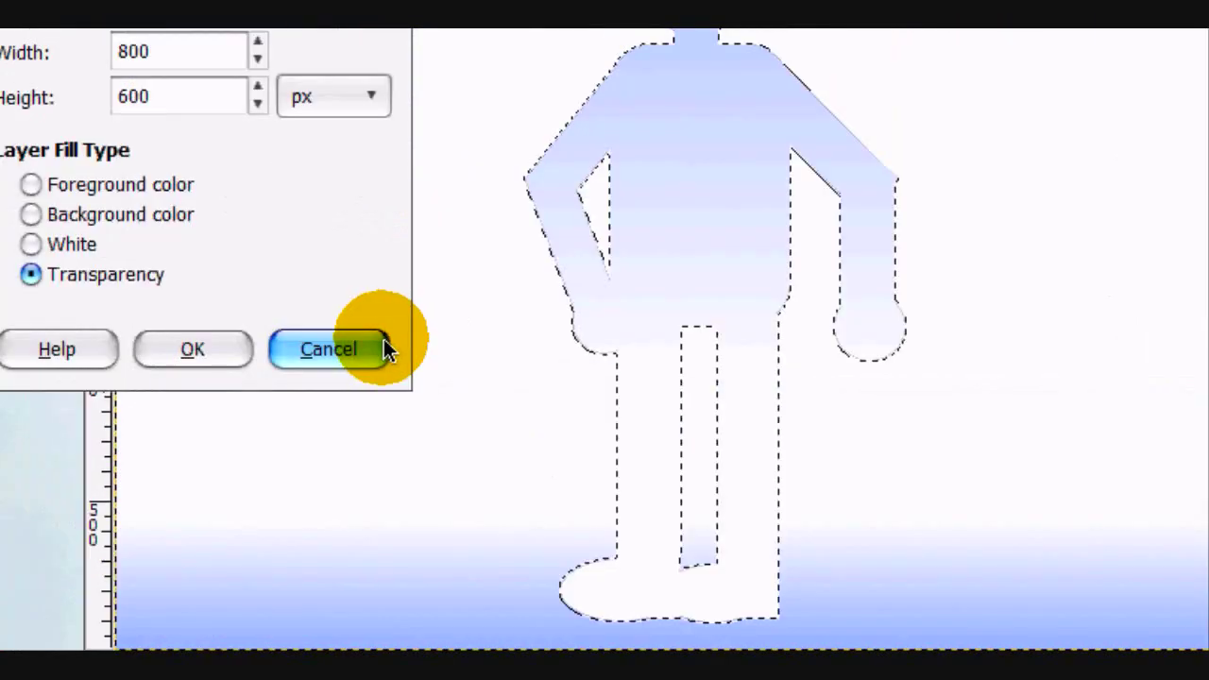
pyautogui.click(424, 348)
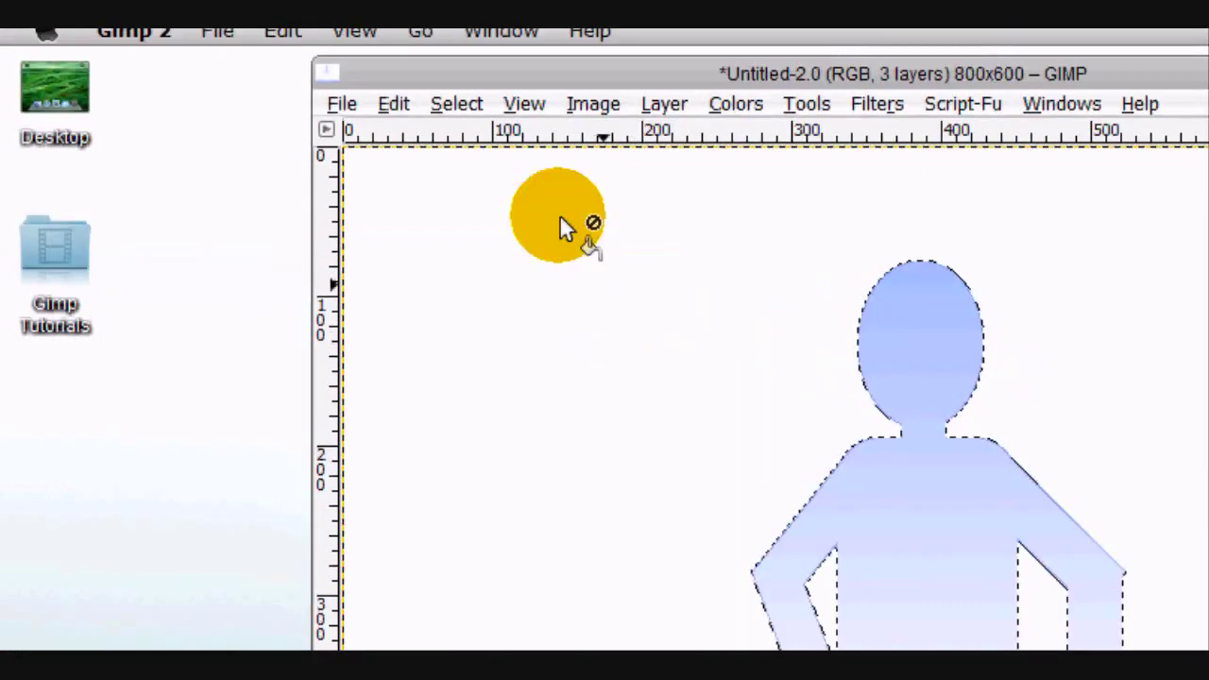
pyautogui.click(454, 117)
pyautogui.click(501, 186)
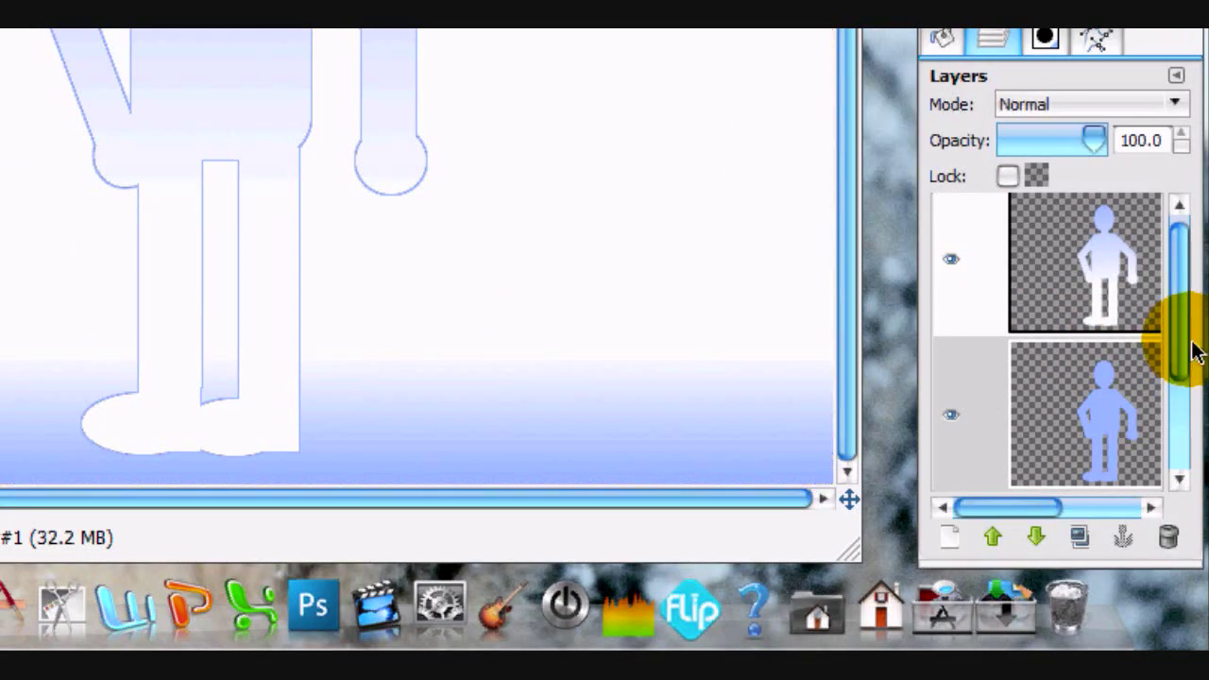
# Merge the figure layer down onto its blue outline layer and select the merged figure with Alpha to Selection
pyautogui.rightClick(1188, 346)
pyautogui.click(955, 251)
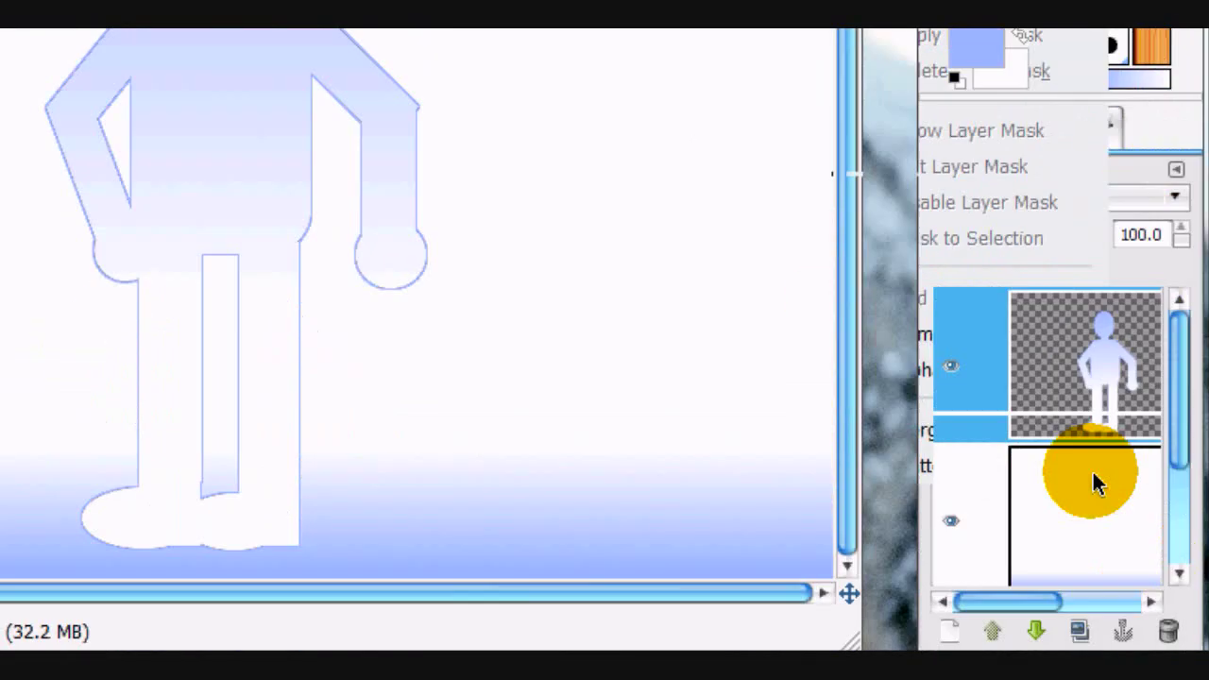
pyautogui.rightClick(1091, 381)
pyautogui.click(731, 285)
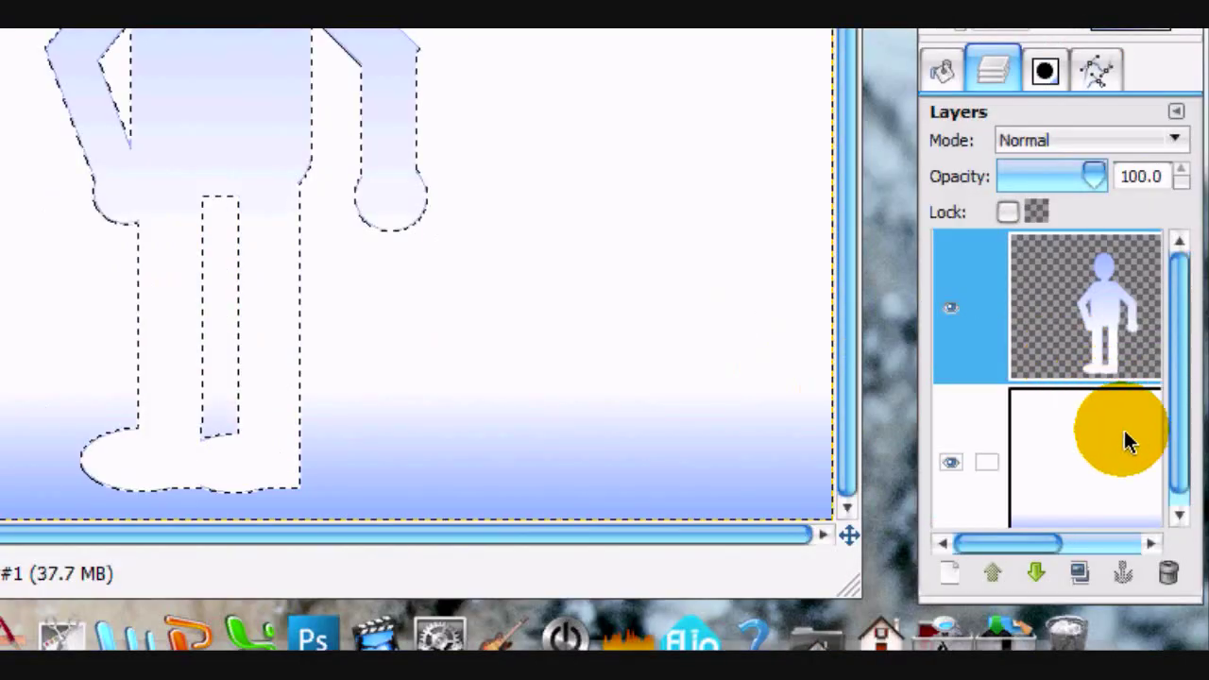
# Fill the selected figure shape with black on a new layer just above the background, and clear the selection
pyautogui.click(1129, 501)
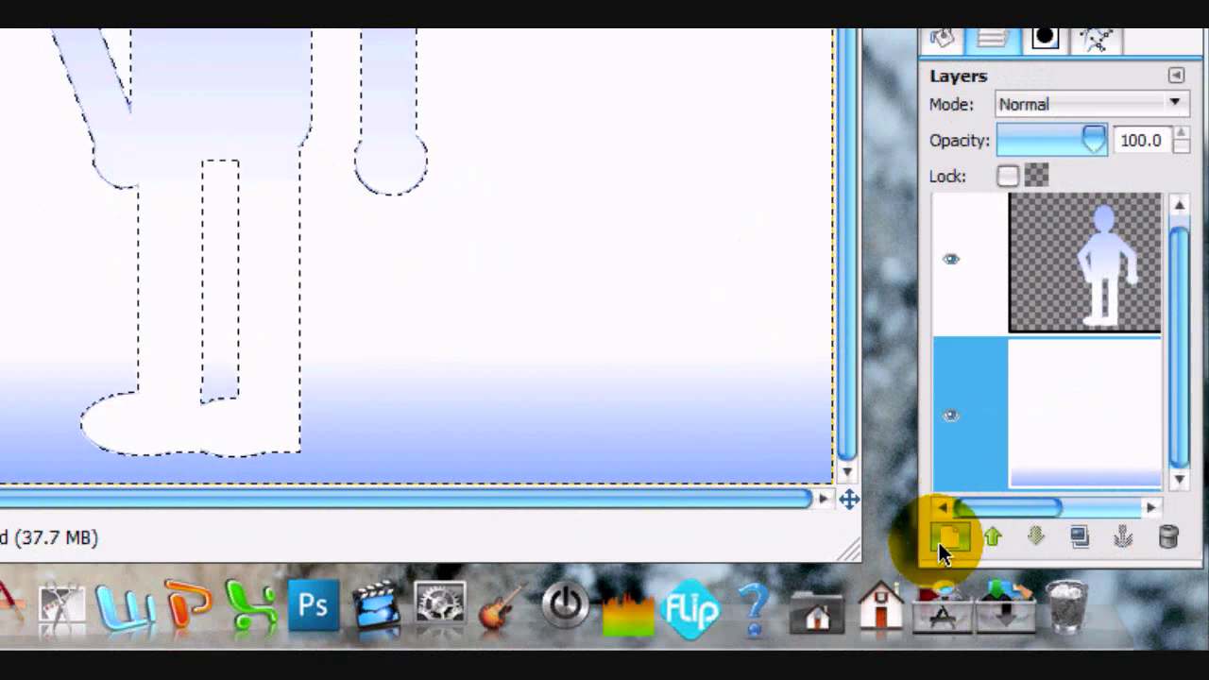
pyautogui.click(945, 537)
pyautogui.click(224, 580)
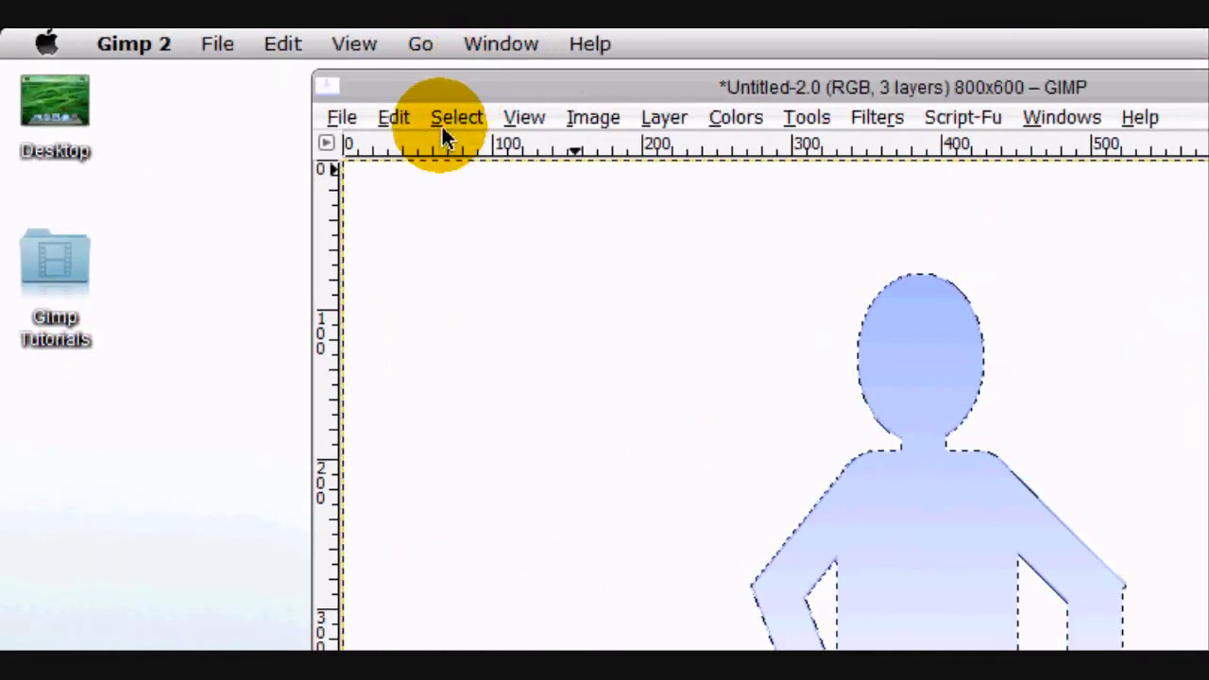
pyautogui.click(457, 117)
pyautogui.click(489, 183)
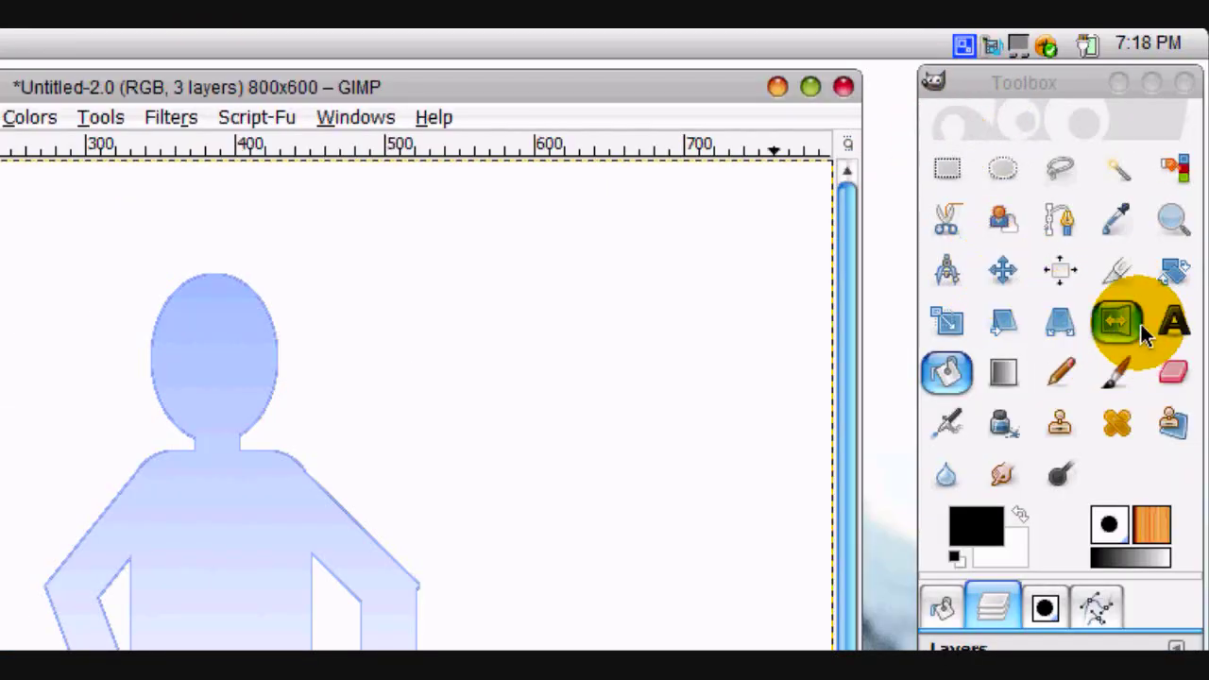
# Start a Perspective transform on the black silhouette layer, pulling its upper corners down and inward to shorten the shadow
pyautogui.click(1054, 326)
pyautogui.click(236, 553)
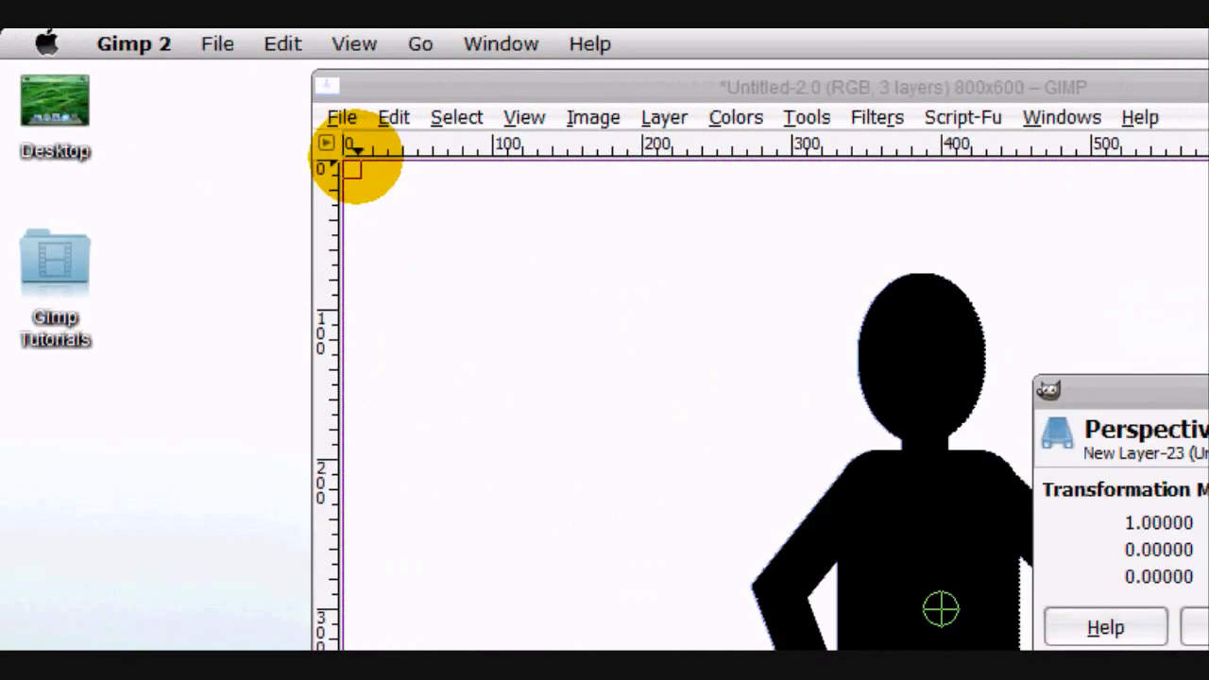
pyautogui.click(803, 452)
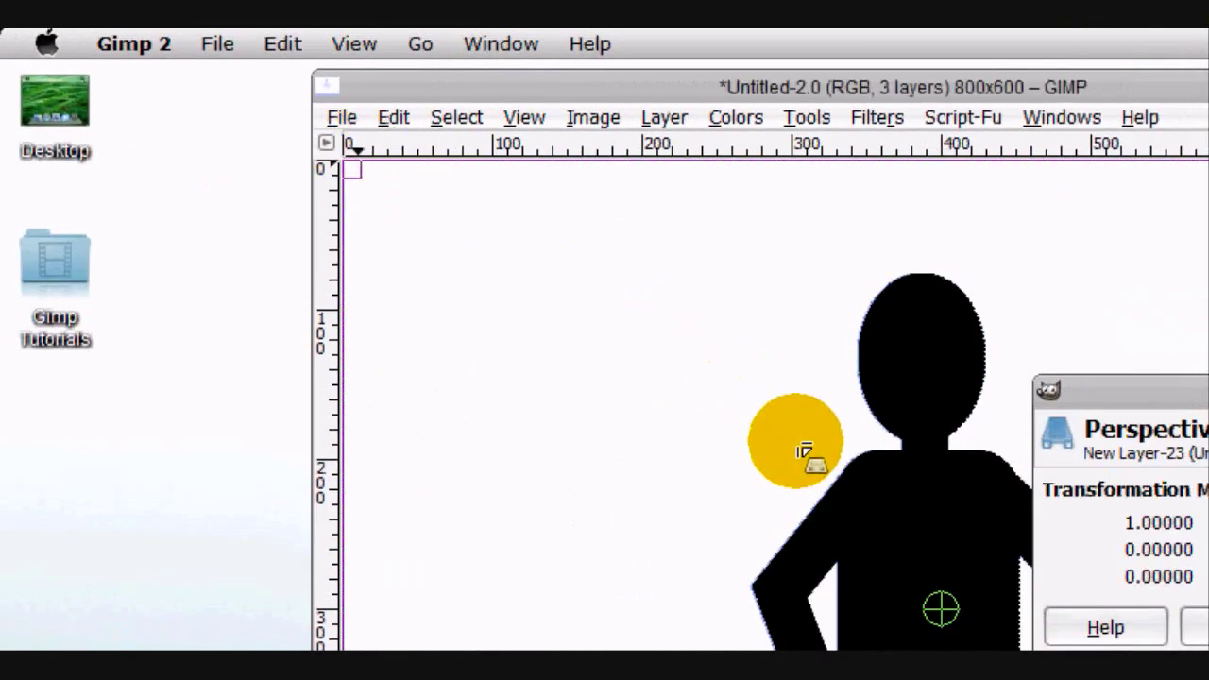
pyautogui.moveTo(845, 480)
pyautogui.mouseDown()
pyautogui.moveTo(835, 463)
pyautogui.moveTo(851, 458)
pyautogui.mouseUp()
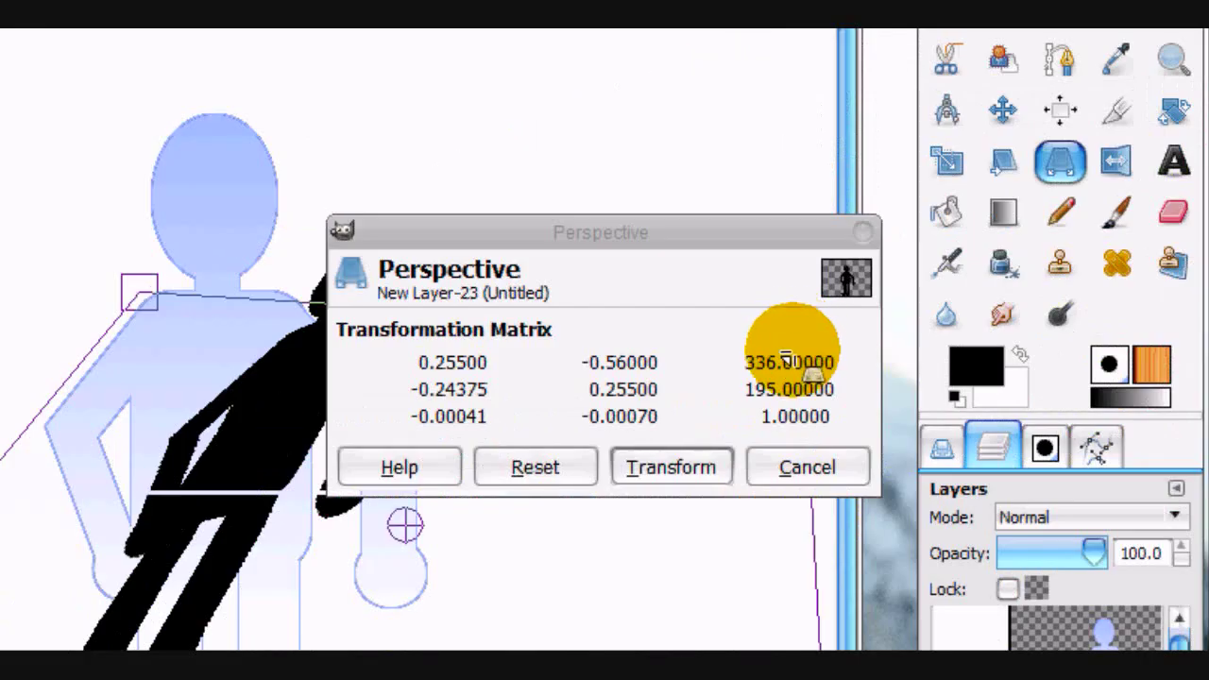
pyautogui.moveTo(791, 504); pyautogui.dragTo(792, 525)
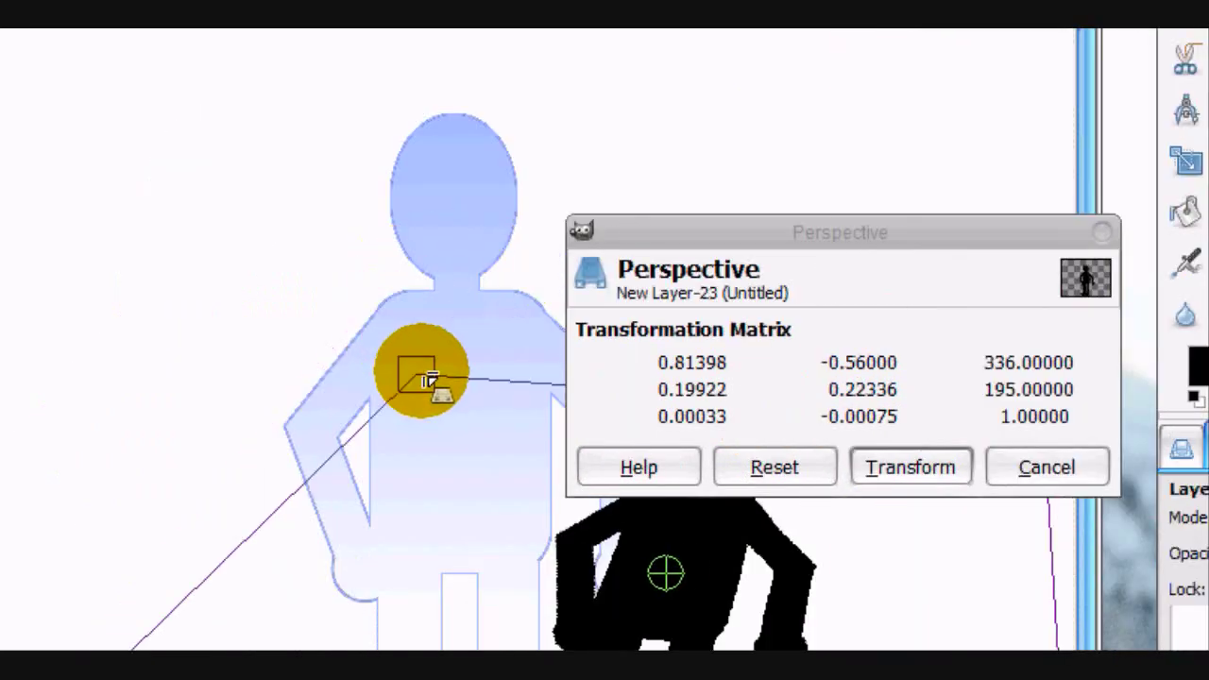
# Shift the perspective frame's lower corners to the left so the black shadow slants up to the right, and apply the transform
pyautogui.click(888, 223)
pyautogui.moveTo(845, 230); pyautogui.dragTo(1129, 56)
pyautogui.moveTo(801, 416); pyautogui.dragTo(808, 371)
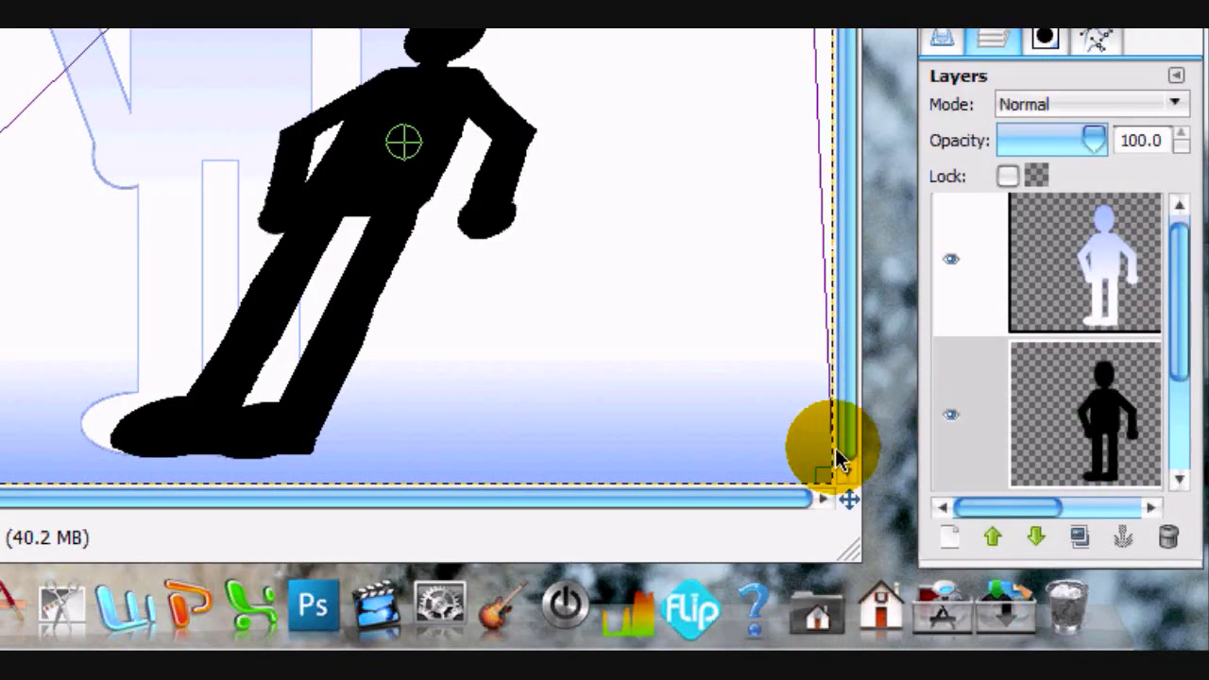
pyautogui.moveTo(822, 470); pyautogui.dragTo(201, 469)
pyautogui.moveTo(441, 469); pyautogui.dragTo(571, 516)
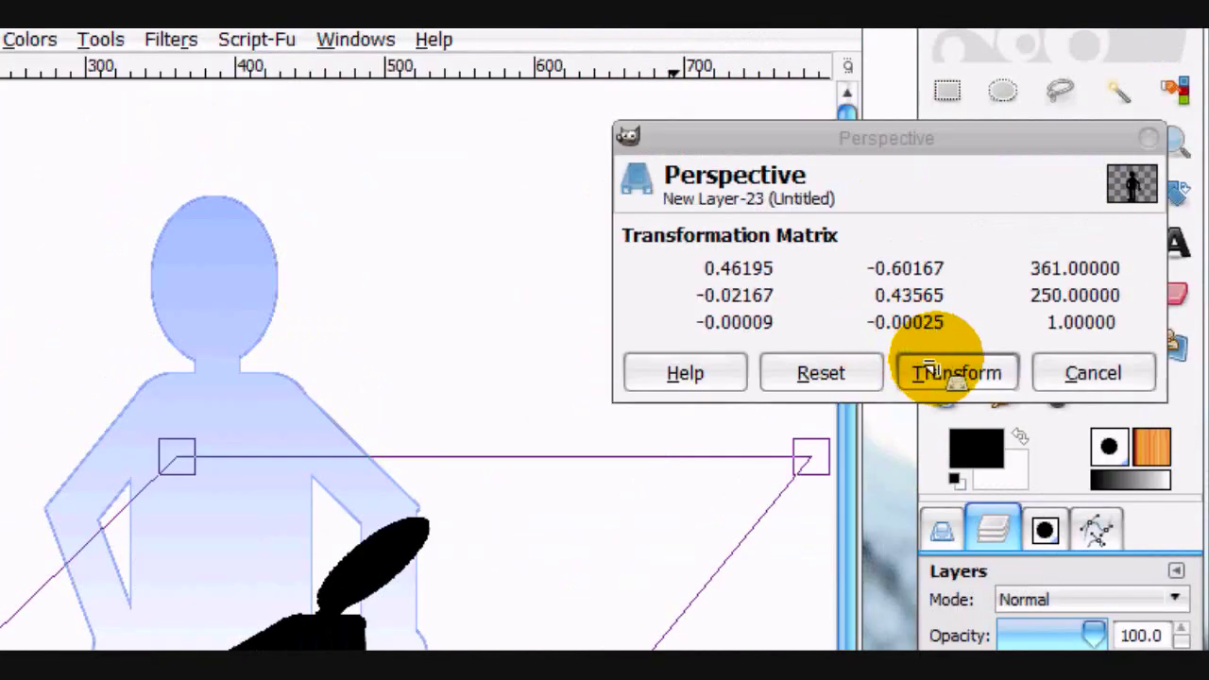
pyautogui.click(933, 372)
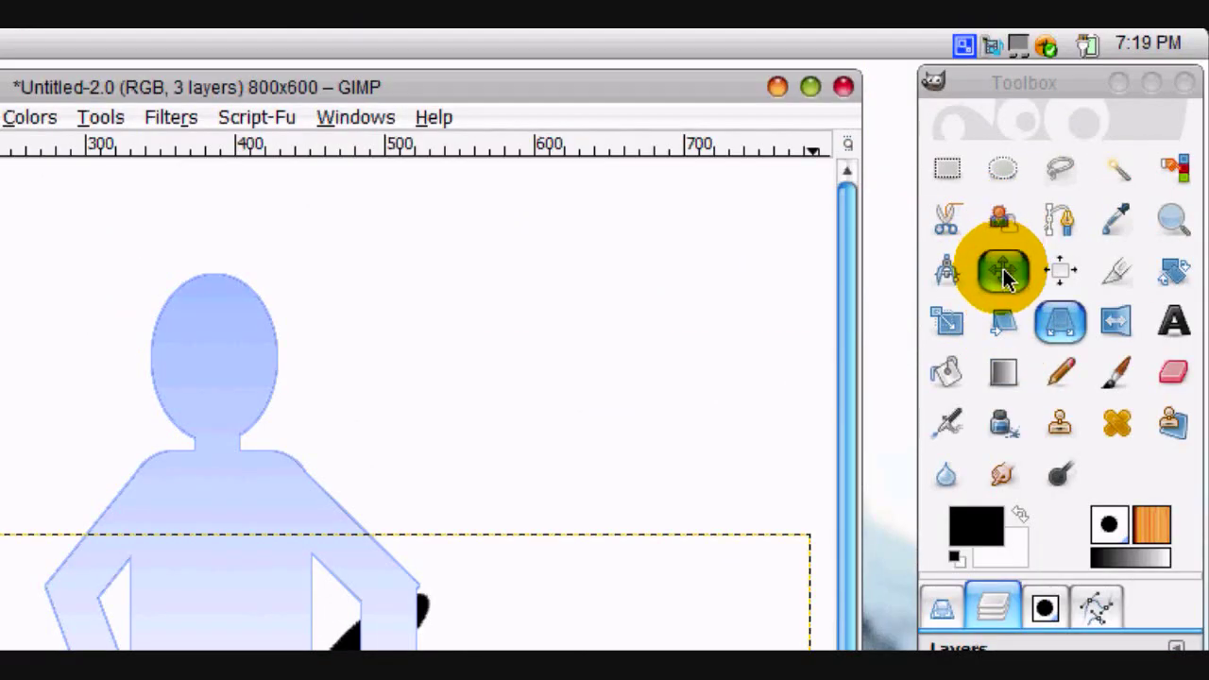
# Move the slanted black shadow to the right so its feet sit behind the figure's feet
pyautogui.click(1007, 275)
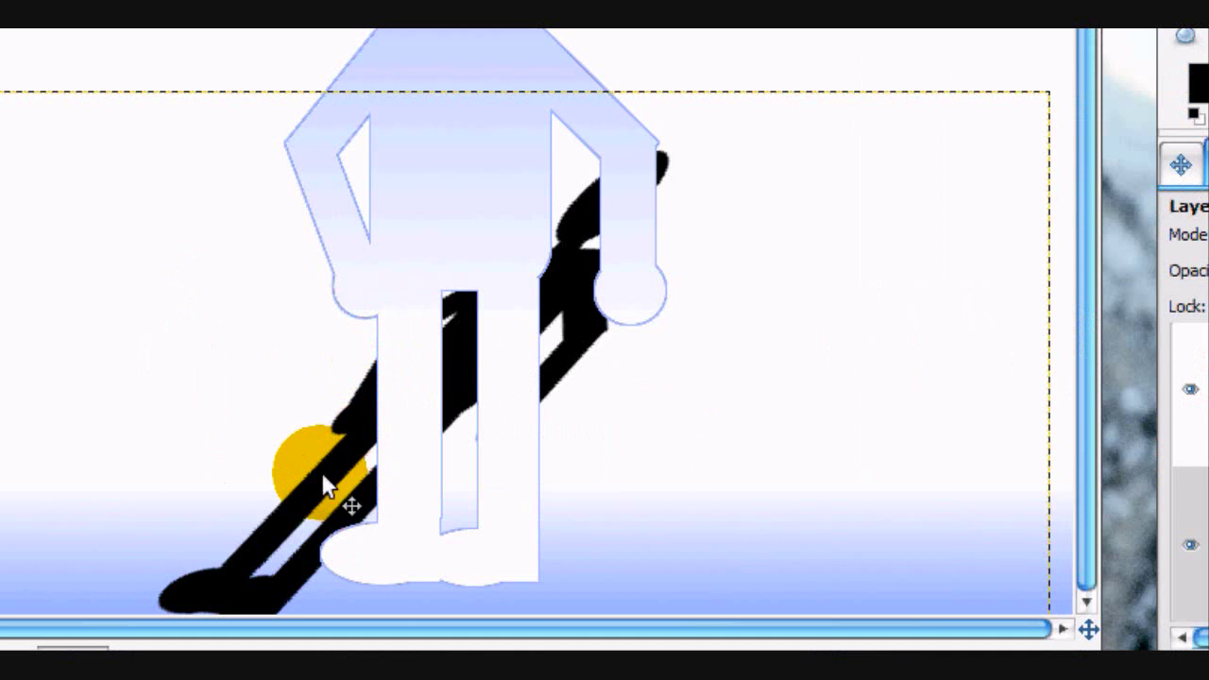
pyautogui.moveTo(323, 475); pyautogui.dragTo(549, 435)
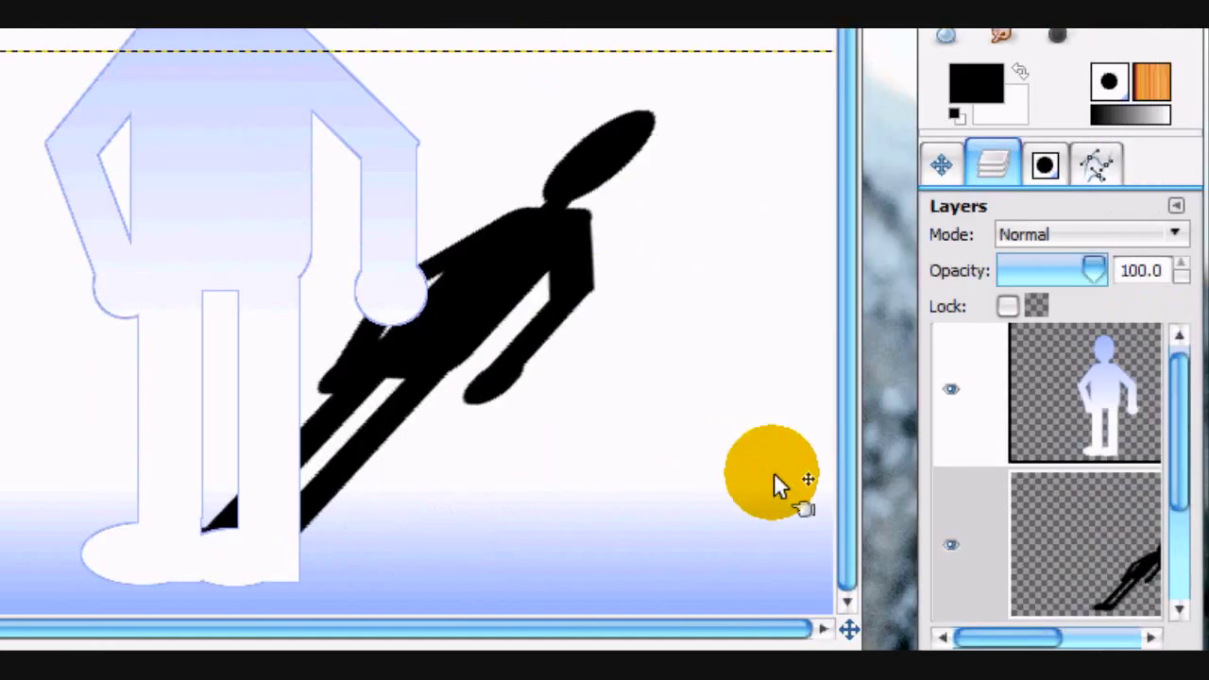
# Reduce the shadow layer's opacity to 32.7 and soften the shadow with a 5 px Gaussian Blur using the RLE method
pyautogui.moveTo(1096, 270); pyautogui.dragTo(1034, 277)
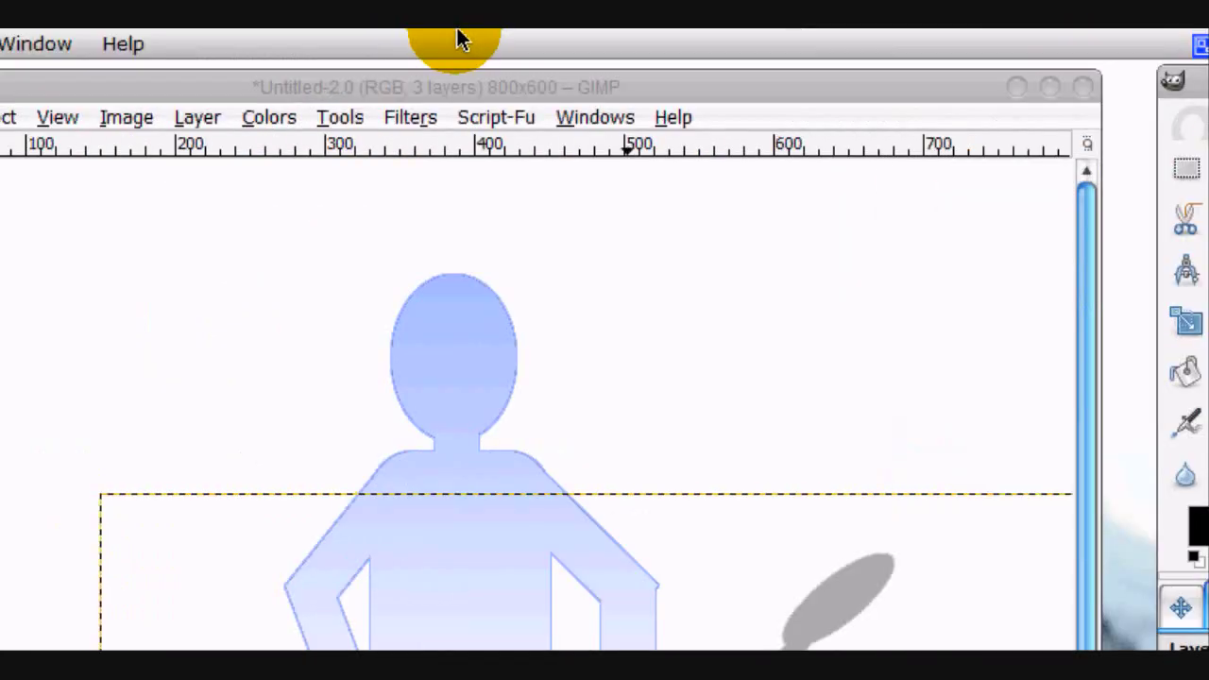
pyautogui.click(409, 118)
pyautogui.moveTo(618, 318)
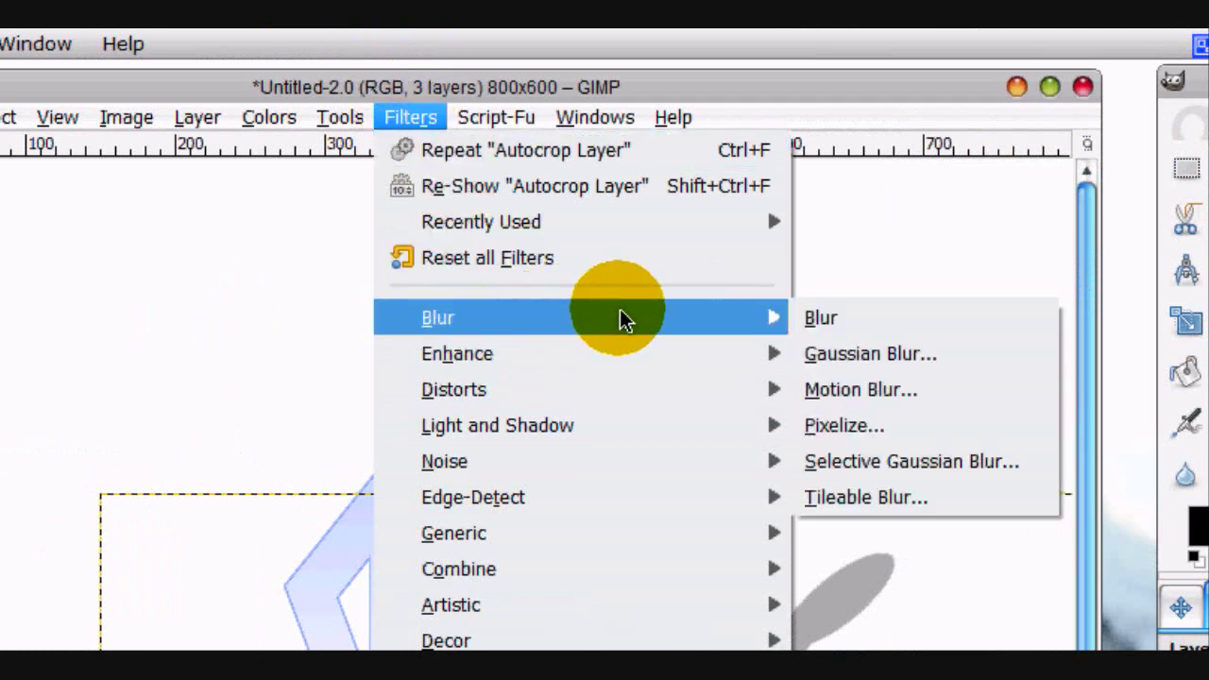
pyautogui.click(847, 355)
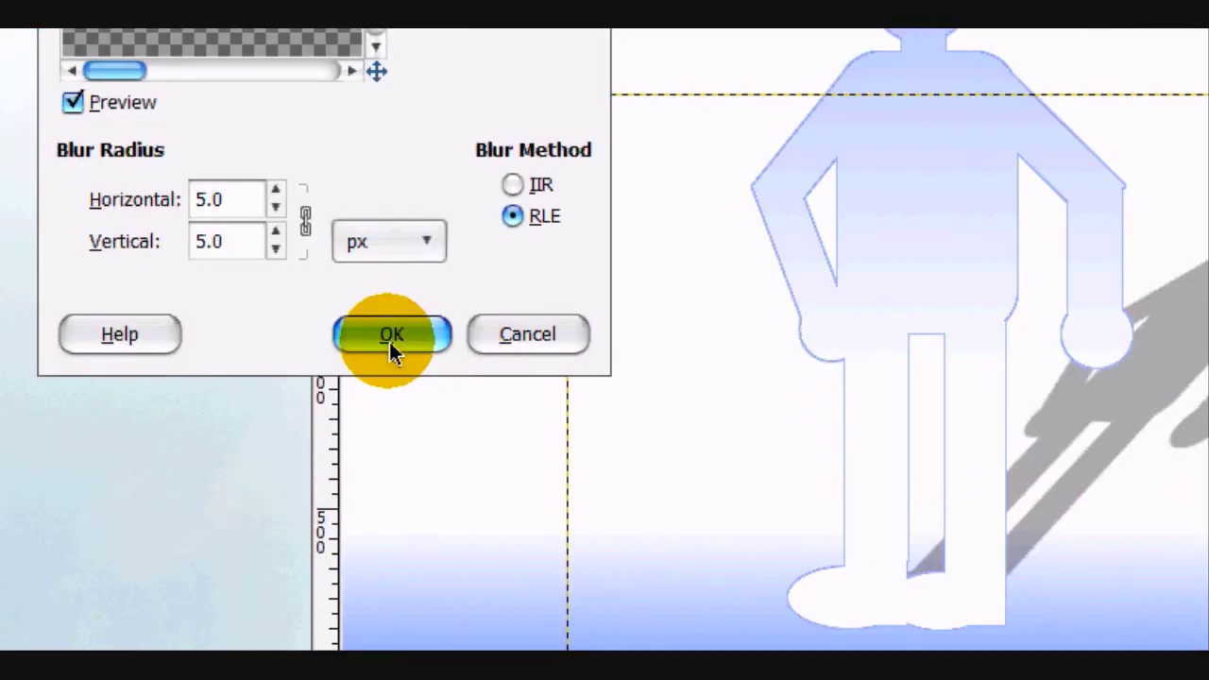
pyautogui.click(389, 344)
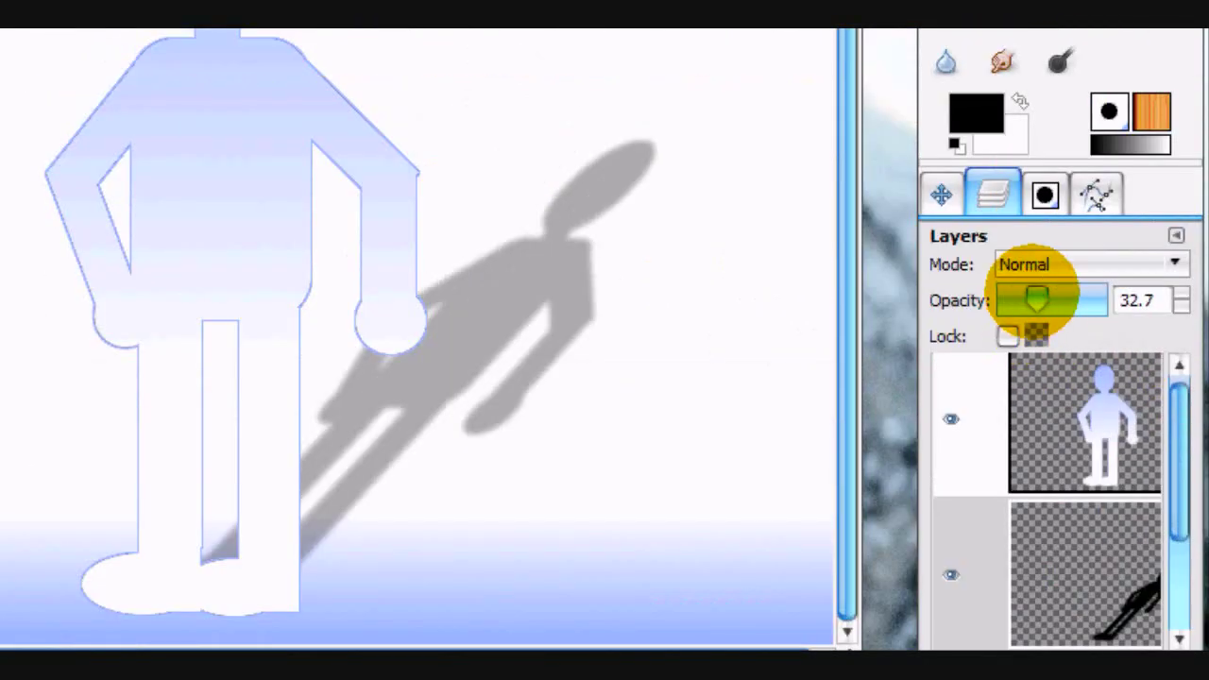
# Lower the shadow layer's opacity further to a faint light grey, and make the background layer active
pyautogui.moveTo(1037, 298); pyautogui.dragTo(1022, 299)
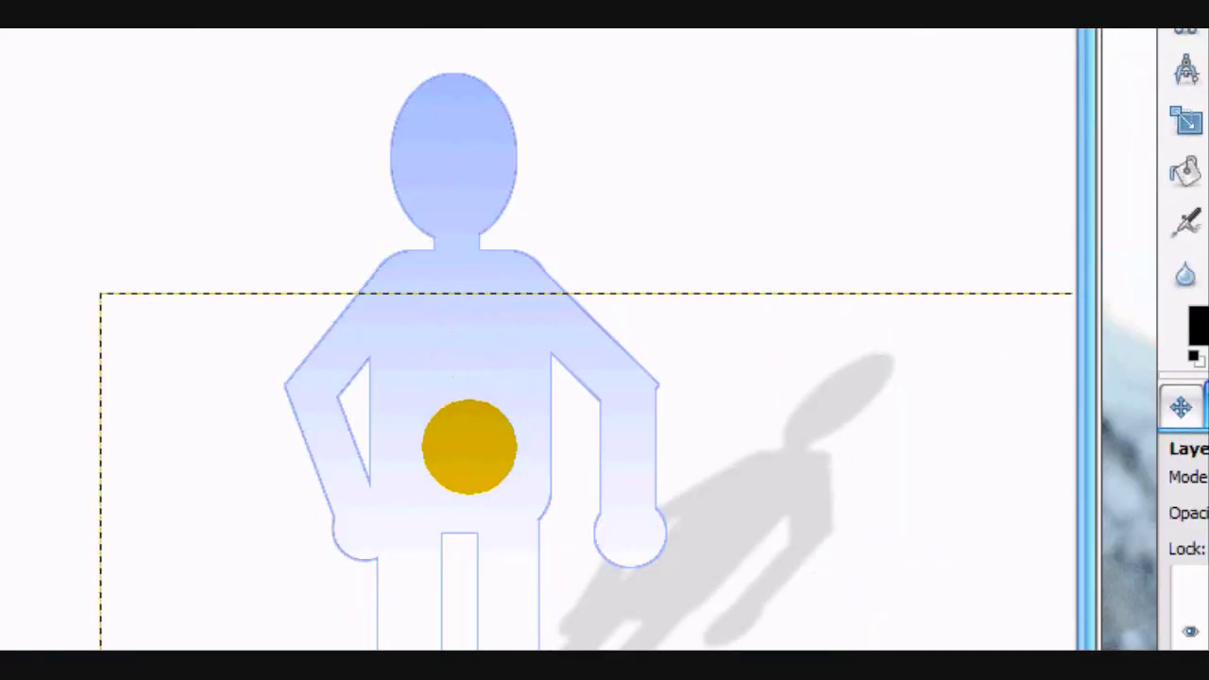
pyautogui.scroll(-2, 1175, 306)
pyautogui.click(1093, 432)
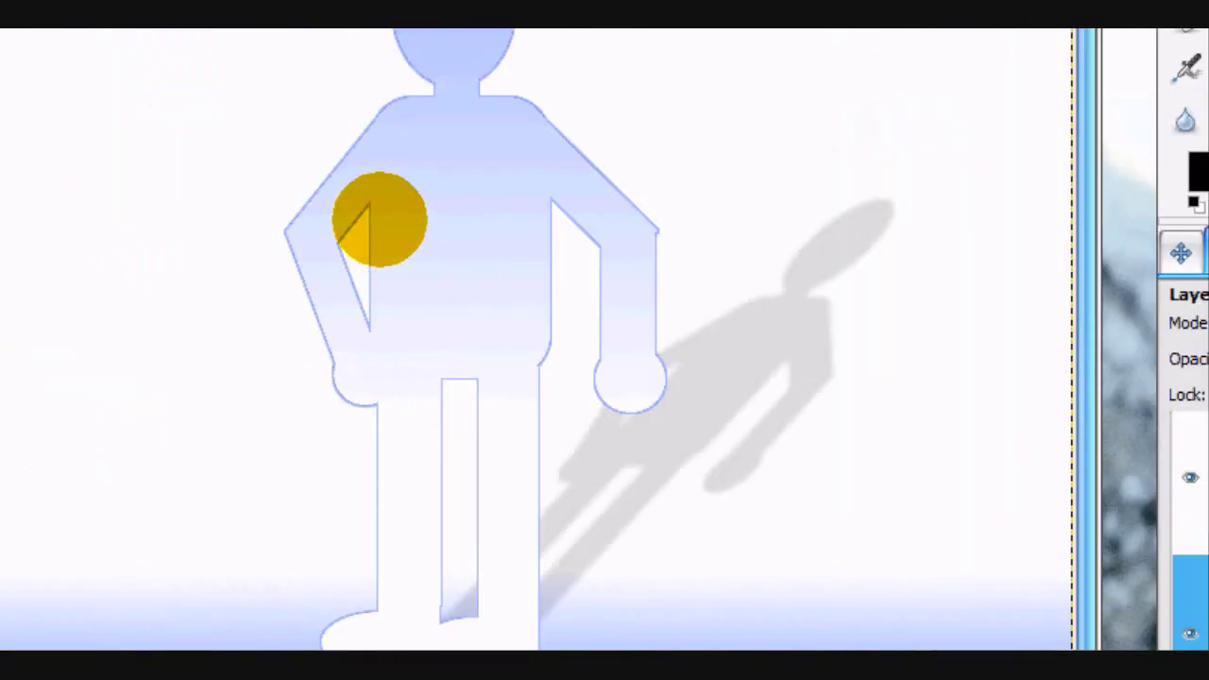